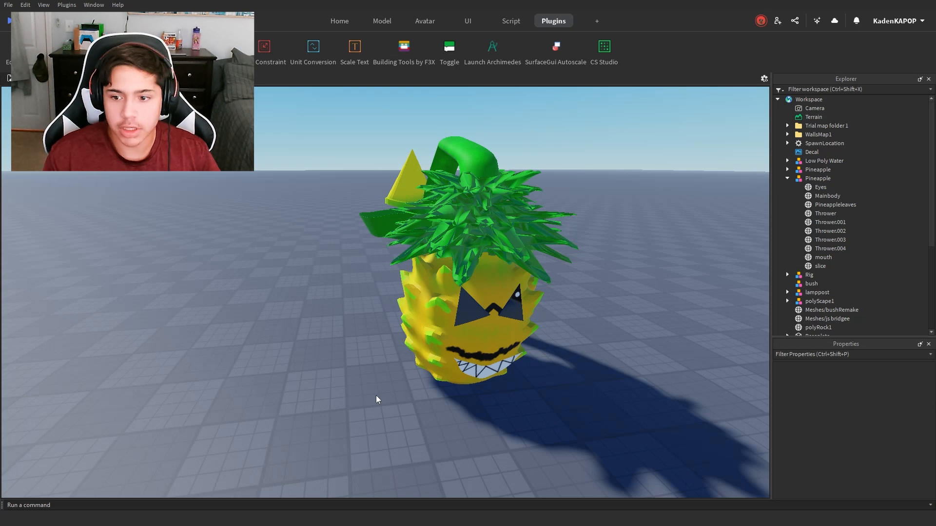
Step: Select the expanded Pineapple model and examine it from several angles and distances
{"action": "left_click", "coordinate": [409, 270]}
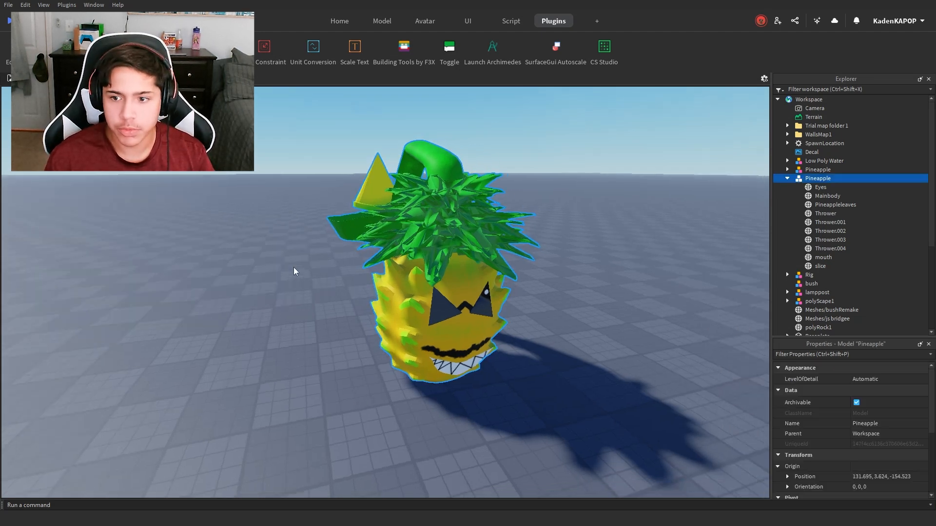
{"action": "scroll", "coordinate": [296, 267], "scroll_direction": "down", "scroll_amount": 4}
{"action": "scroll", "coordinate": [496, 351], "scroll_direction": "up", "scroll_amount": 2}
{"action": "scroll", "coordinate": [400, 334], "scroll_direction": "down", "scroll_amount": 3}
{"action": "right_click_drag", "start_coordinate": [400, 334], "coordinate": [453, 359]}
{"action": "scroll", "coordinate": [475, 359], "scroll_direction": "up", "scroll_amount": 4}
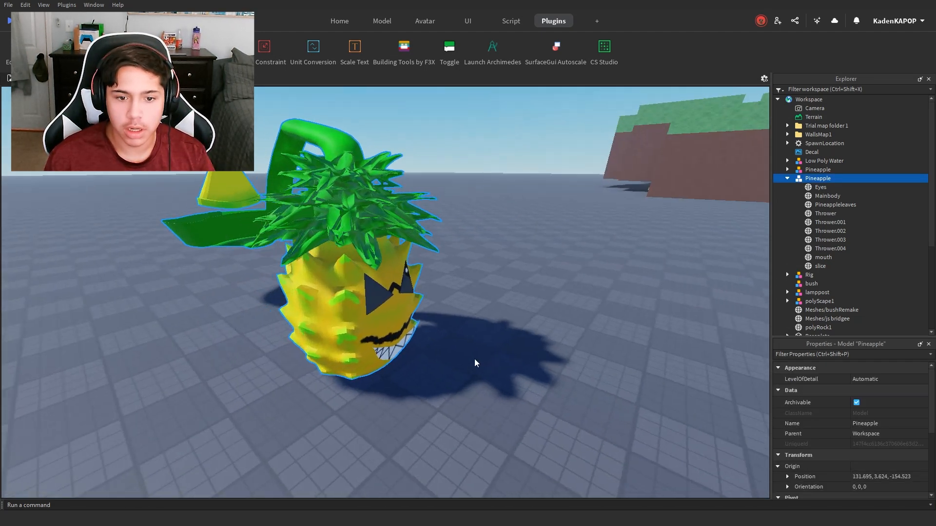
{"action": "scroll", "coordinate": [468, 359], "scroll_direction": "down", "scroll_amount": 4}
{"action": "scroll", "coordinate": [453, 359], "scroll_direction": "up", "scroll_amount": 5}
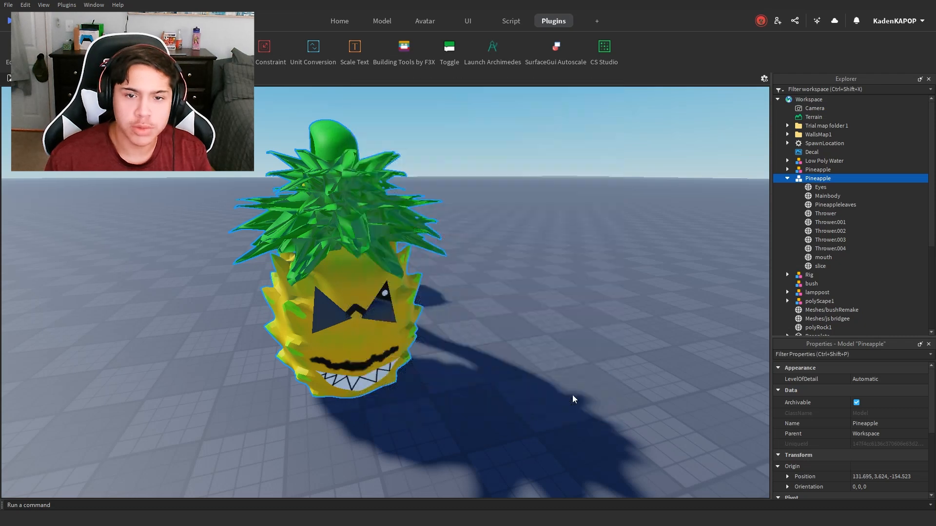
{"action": "scroll", "coordinate": [218, 388], "scroll_direction": "down", "scroll_amount": 4}
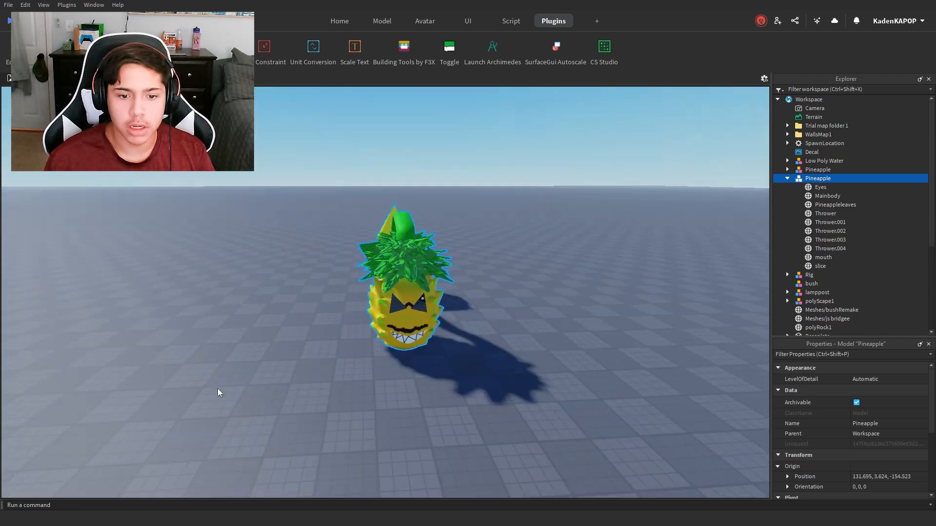
{"action": "scroll", "coordinate": [218, 388], "scroll_direction": "up", "scroll_amount": 3}
{"action": "right_click_drag", "start_coordinate": [245, 408], "coordinate": [213, 434]}
{"action": "scroll", "coordinate": [412, 367], "scroll_direction": "down", "scroll_amount": 2}
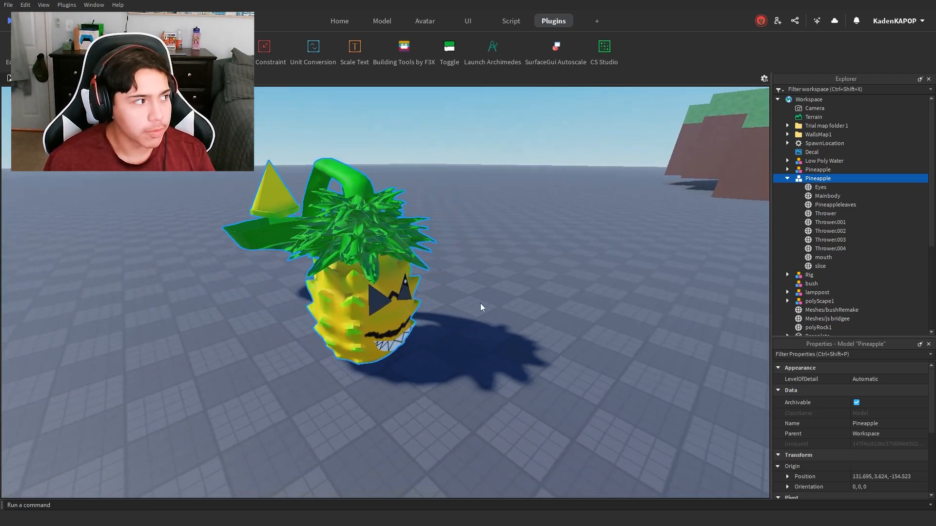
{"action": "scroll", "coordinate": [566, 350], "scroll_direction": "up", "scroll_amount": 2}
{"action": "right_click_drag", "start_coordinate": [567, 350], "coordinate": [547, 343]}
{"action": "scroll", "coordinate": [566, 351], "scroll_direction": "down", "scroll_amount": 3}
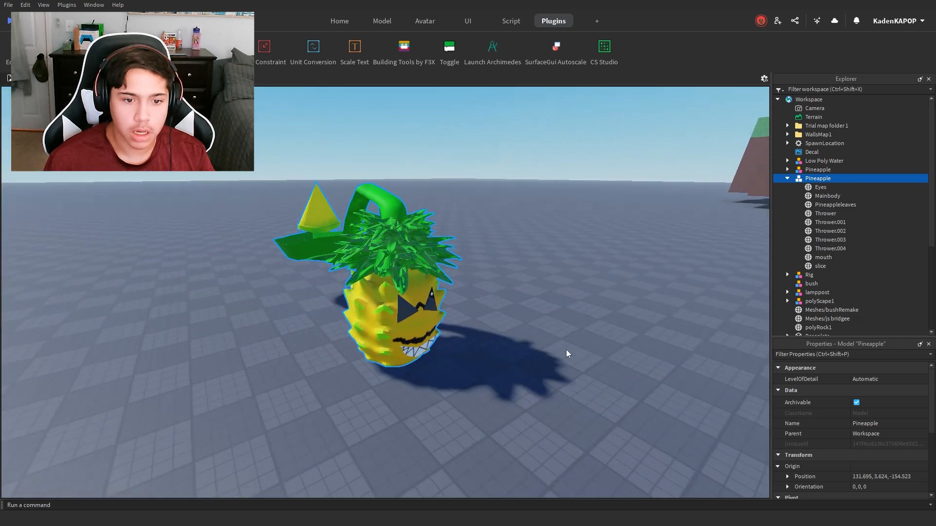
{"action": "scroll", "coordinate": [504, 416], "scroll_direction": "up", "scroll_amount": 2}
{"action": "right_click_drag", "start_coordinate": [504, 416], "coordinate": [546, 416]}
{"action": "scroll", "coordinate": [426, 414], "scroll_direction": "down", "scroll_amount": 3}
{"action": "scroll", "coordinate": [412, 416], "scroll_direction": "up", "scroll_amount": 4}
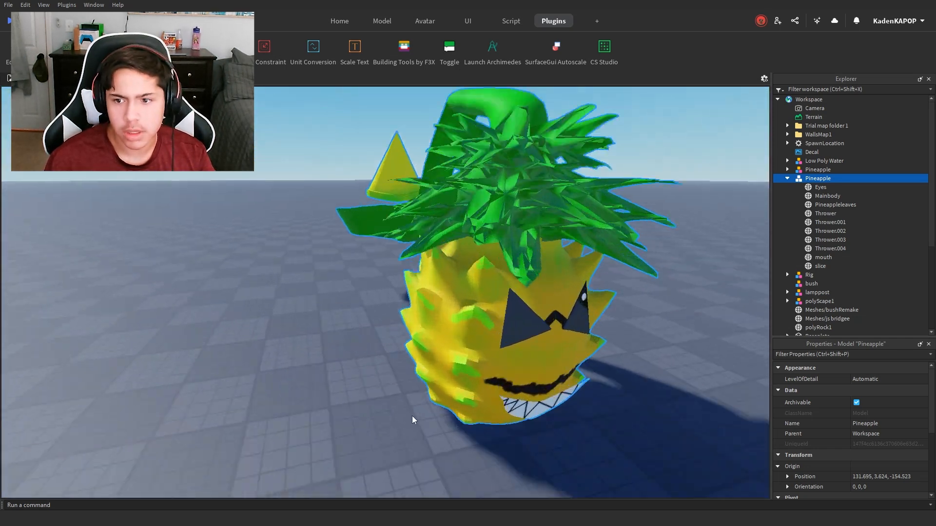
{"action": "scroll", "coordinate": [413, 420], "scroll_direction": "down", "scroll_amount": 3}
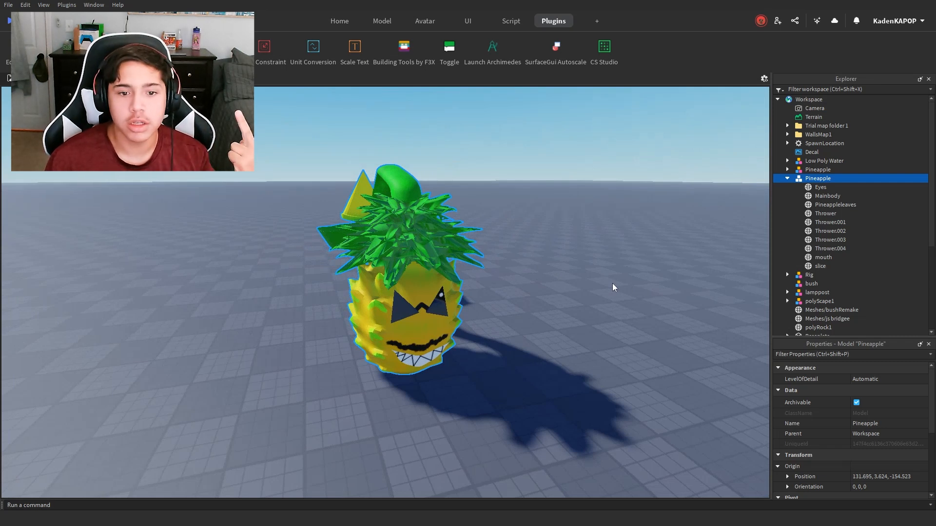
Step: Inspect the Pineapple model's separate mesh parts one by one, including the eyes, main body, leaves, thrower pieces and mouth
{"action": "left_click", "coordinate": [814, 188]}
{"action": "left_click", "coordinate": [814, 196]}
{"action": "left_click", "coordinate": [815, 205]}
{"action": "left_click", "coordinate": [818, 220]}
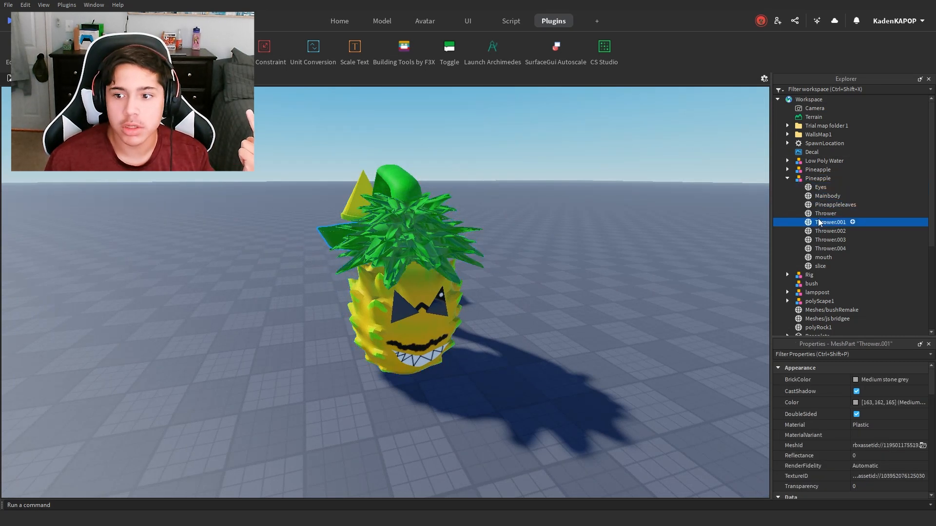
{"action": "left_click", "coordinate": [820, 214]}
{"action": "left_click", "coordinate": [821, 231]}
{"action": "left_click", "coordinate": [821, 240]}
{"action": "left_click", "coordinate": [822, 248]}
{"action": "left_click", "coordinate": [822, 257]}
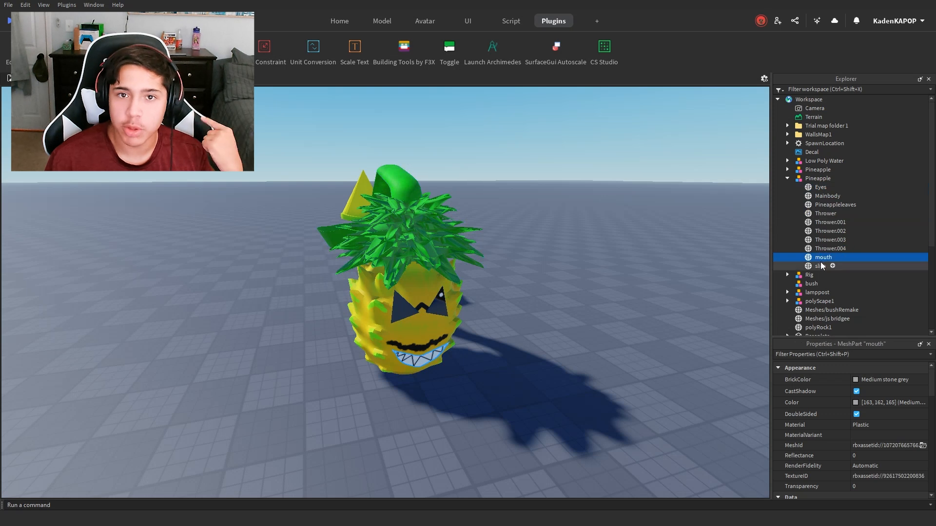
{"action": "left_click", "coordinate": [822, 240]}
{"action": "left_click", "coordinate": [822, 223]}
{"action": "left_click", "coordinate": [823, 214]}
{"action": "left_click", "coordinate": [824, 189]}
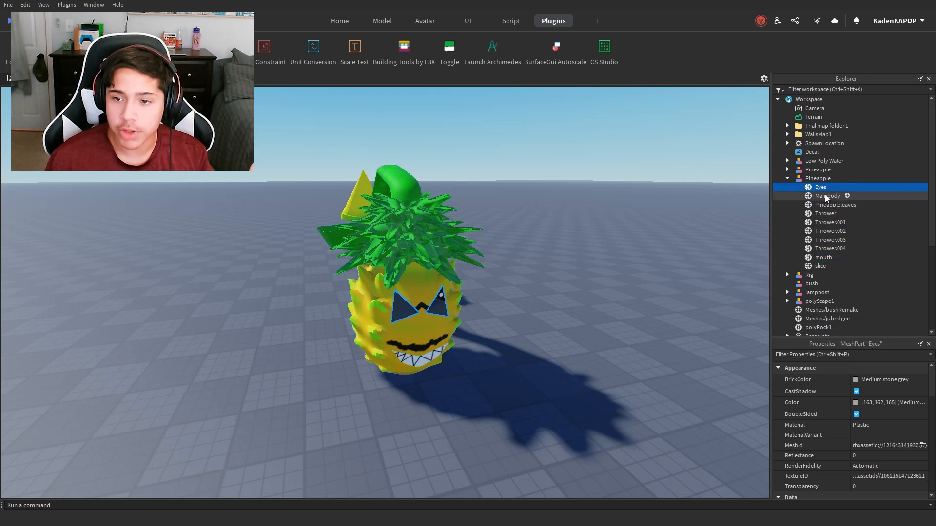
{"action": "left_click", "coordinate": [822, 214]}
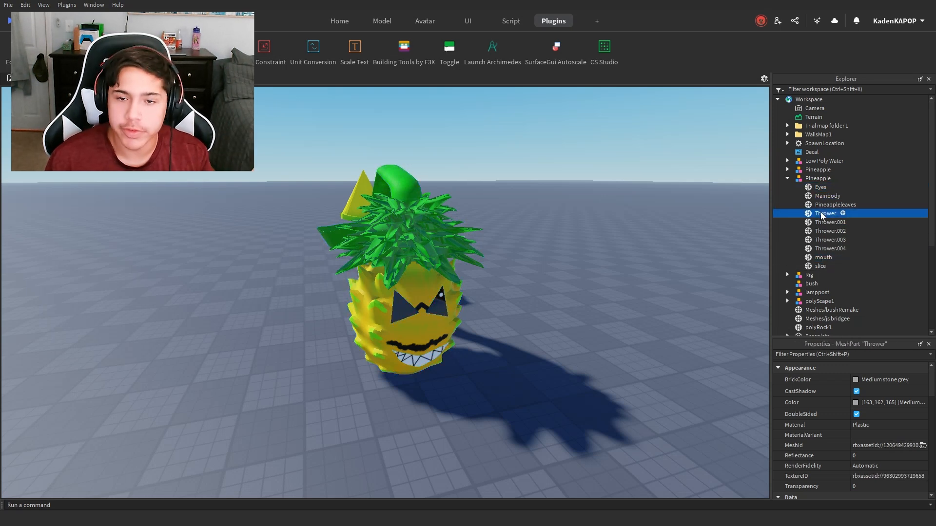
{"action": "left_click", "coordinate": [823, 231]}
{"action": "left_click", "coordinate": [820, 266]}
{"action": "left_click", "coordinate": [818, 231]}
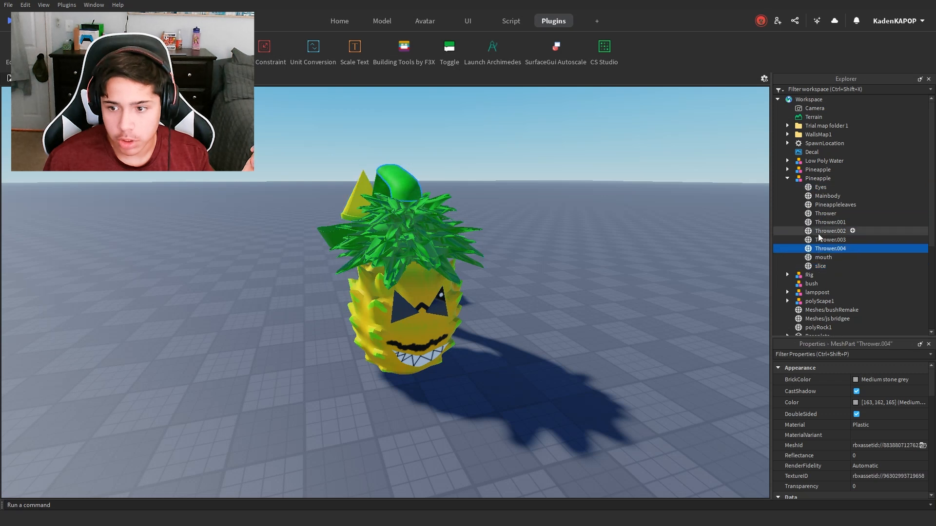
{"action": "left_click", "coordinate": [820, 188]}
{"action": "mouse_move", "coordinate": [560, 228]}
{"action": "right_mouse_down"}
{"action": "mouse_move", "coordinate": [578, 228]}
{"action": "mouse_move", "coordinate": [554, 229]}
{"action": "right_mouse_up"}
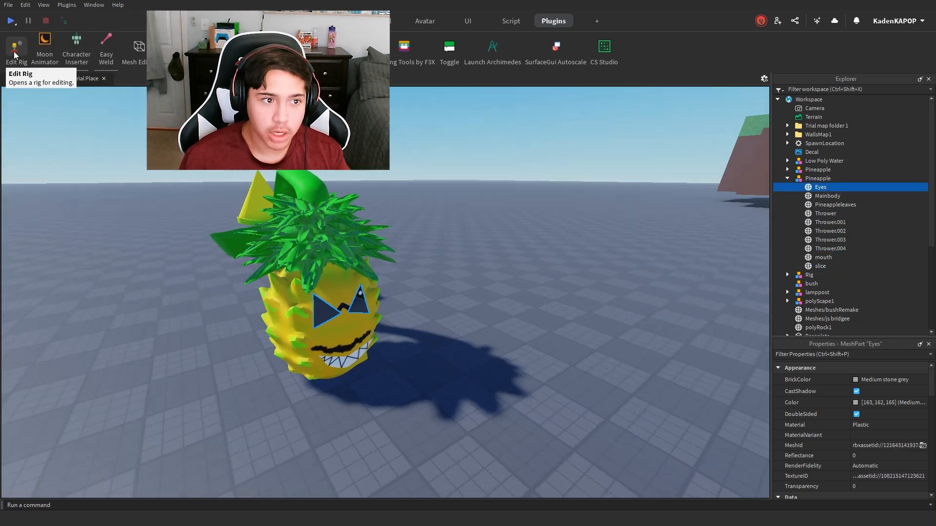
{"action": "left_click", "coordinate": [10, 54]}
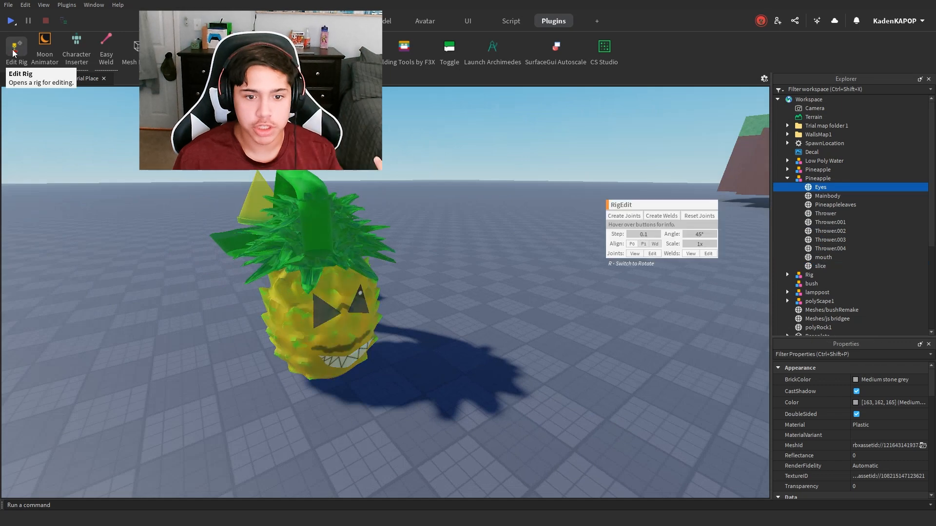
{"action": "left_click_drag", "start_coordinate": [623, 191], "coordinate": [581, 175]}
{"action": "right_click_drag", "start_coordinate": [437, 242], "coordinate": [450, 245]}
{"action": "key", "text": "a"}
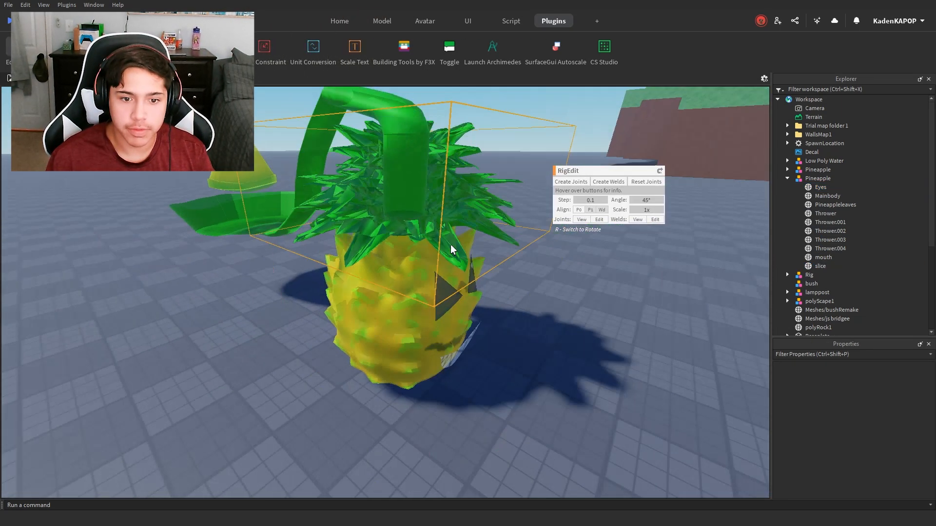
{"action": "key", "text": "s"}
{"action": "key", "text": "w"}
{"action": "right_click_drag", "start_coordinate": [581, 215], "coordinate": [565, 270]}
{"action": "scroll", "coordinate": [566, 270], "scroll_direction": "down", "scroll_amount": 4}
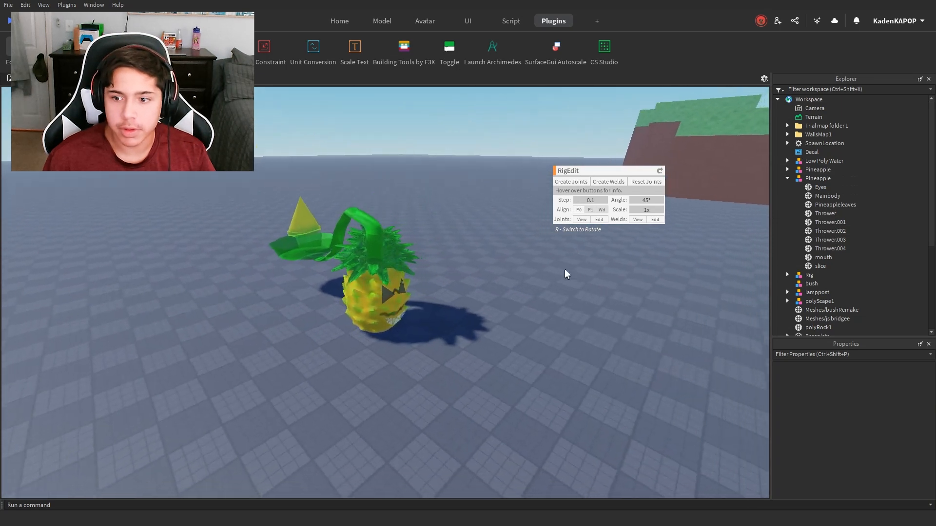
{"action": "scroll", "coordinate": [474, 212], "scroll_direction": "up", "scroll_amount": 1}
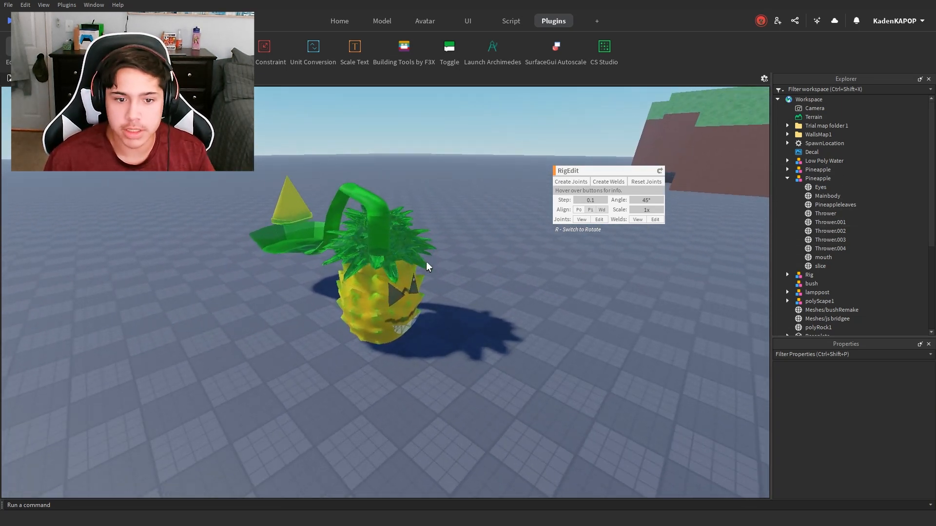
{"action": "scroll", "coordinate": [419, 264], "scroll_direction": "up", "scroll_amount": 3}
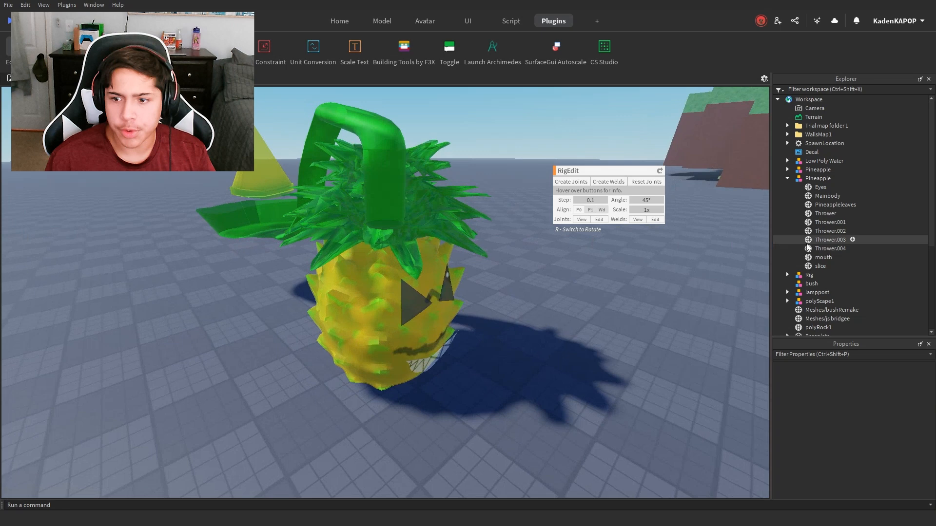
{"action": "scroll", "coordinate": [745, 262], "scroll_direction": "down", "scroll_amount": 3}
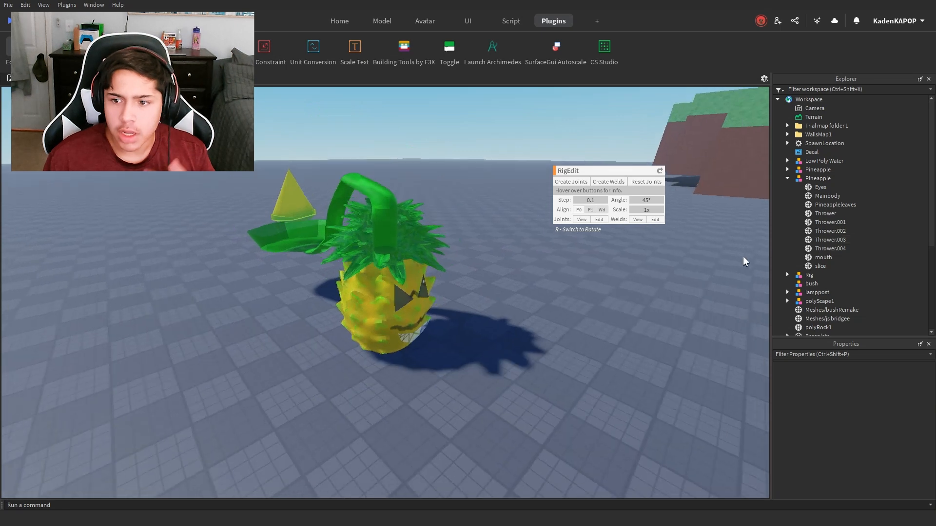
{"action": "left_click", "coordinate": [4, 44]}
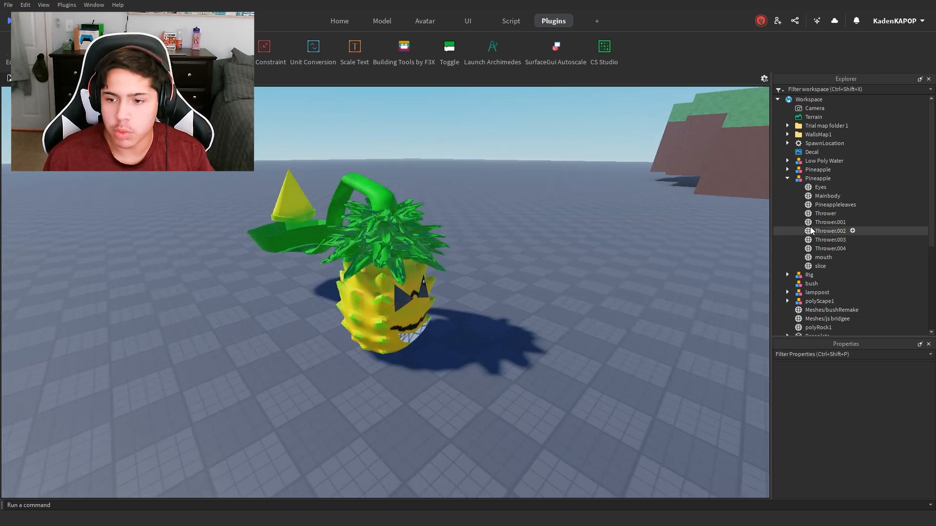
Step: Duplicate the Mainbody mesh part inside the Pineapple model
{"action": "left_click", "coordinate": [820, 205]}
{"action": "right_click_drag", "start_coordinate": [484, 265], "coordinate": [467, 269]}
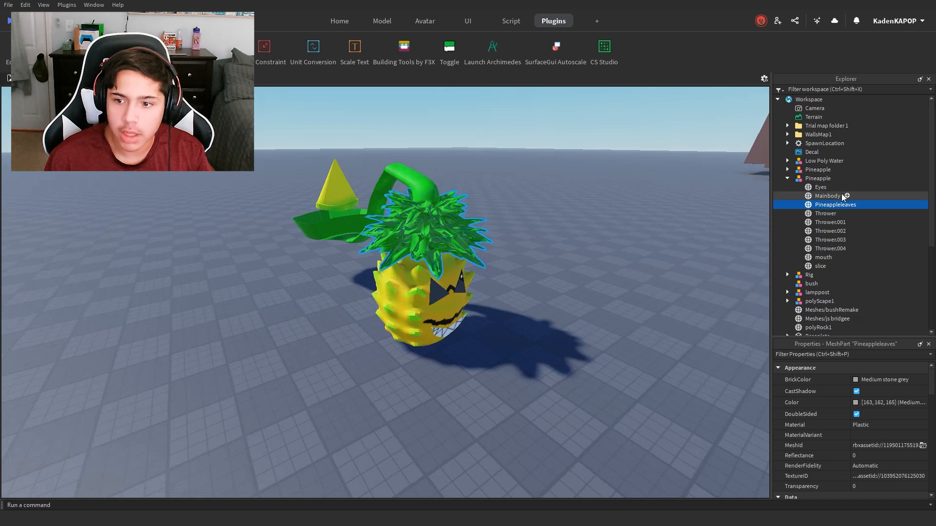
{"action": "left_click", "coordinate": [844, 197]}
{"action": "scroll", "coordinate": [385, 177], "scroll_direction": "up", "scroll_amount": 6}
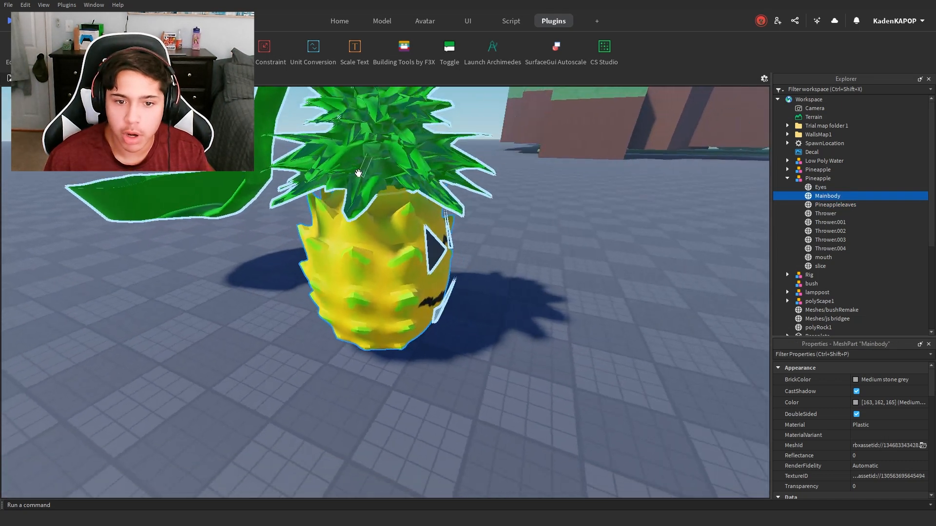
{"action": "scroll", "coordinate": [433, 295], "scroll_direction": "down", "scroll_amount": 2}
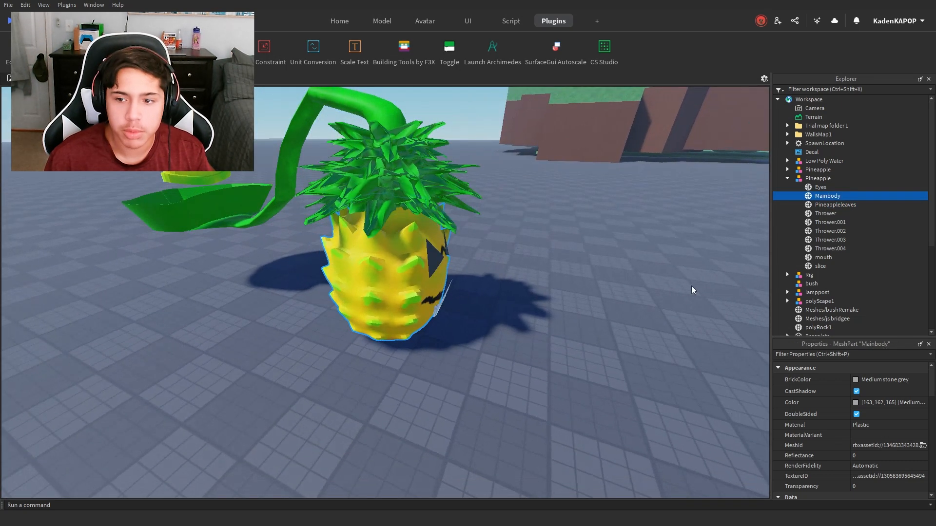
{"action": "key", "text": "d"}
{"action": "right_click_drag", "start_coordinate": [691, 286], "coordinate": [666, 291]}
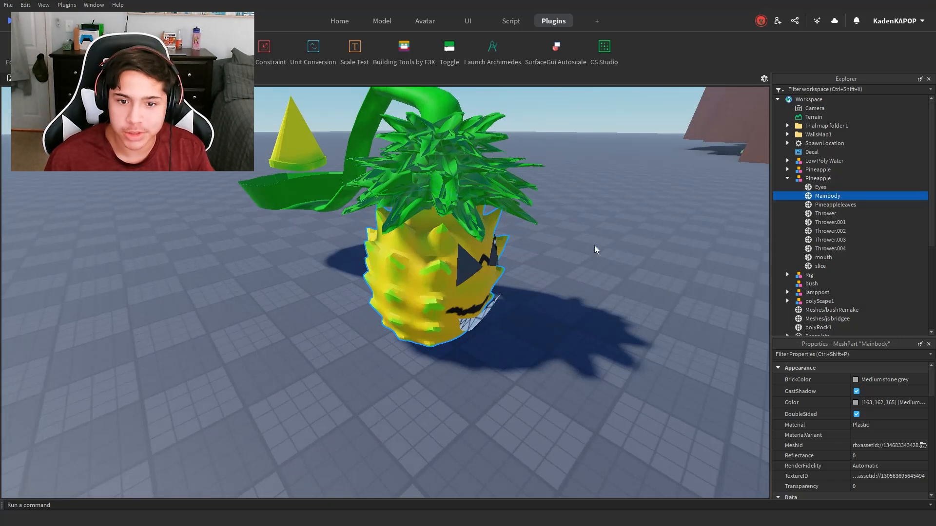
{"action": "key", "text": "ctrl+d"}
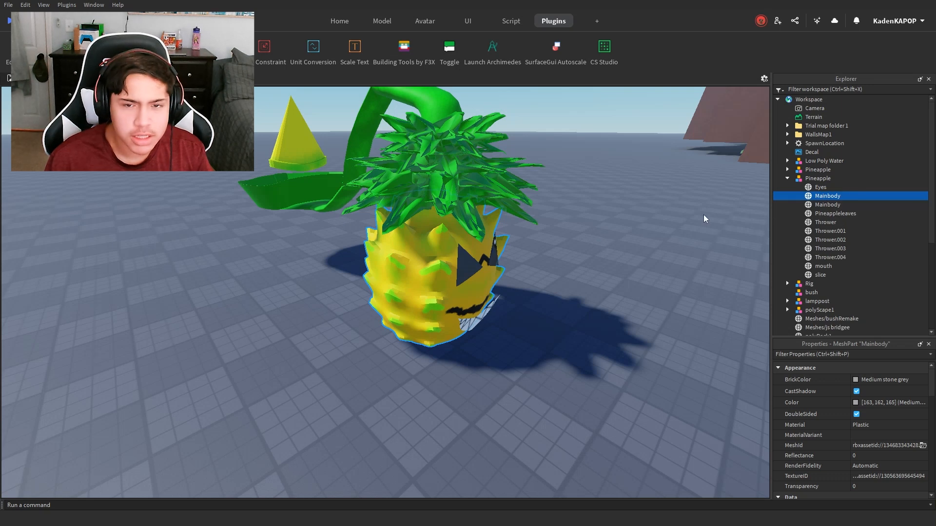
Step: Rename the duplicated Mainbody mesh part as HumanoidRootPart
{"action": "key", "text": "d"}
{"action": "right_click_drag", "start_coordinate": [681, 219], "coordinate": [681, 220]}
{"action": "key", "text": "w"}
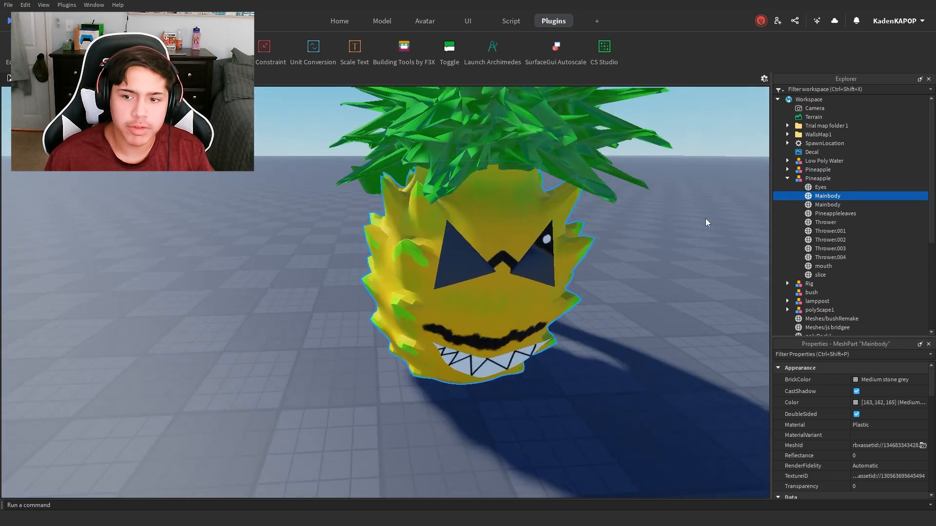
{"action": "double_click", "coordinate": [826, 197]}
{"action": "key", "text": "F2"}
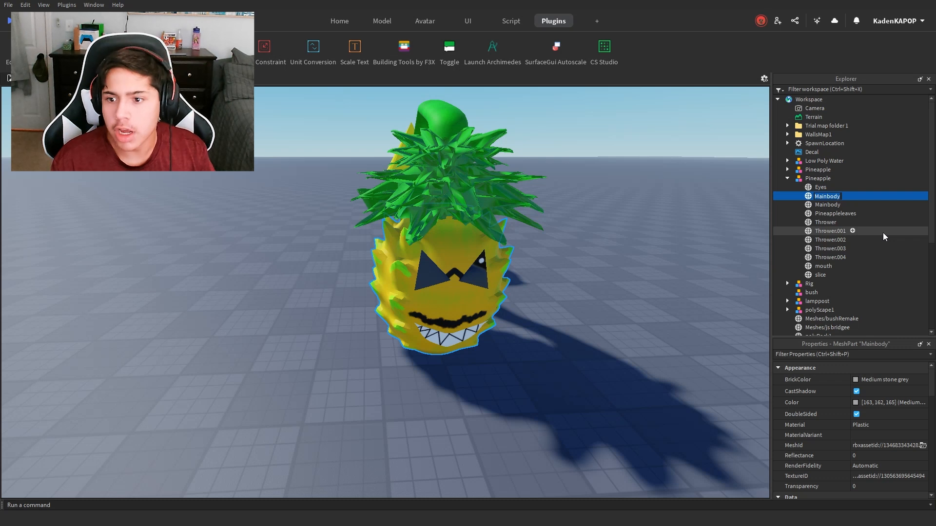
{"action": "type", "text": "Human"}
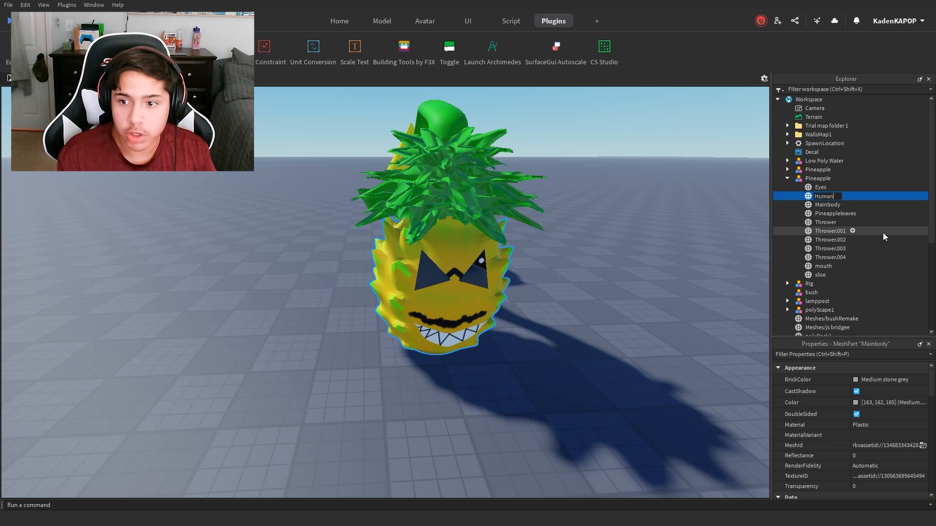
{"action": "type", "text": "noidRootPart"}
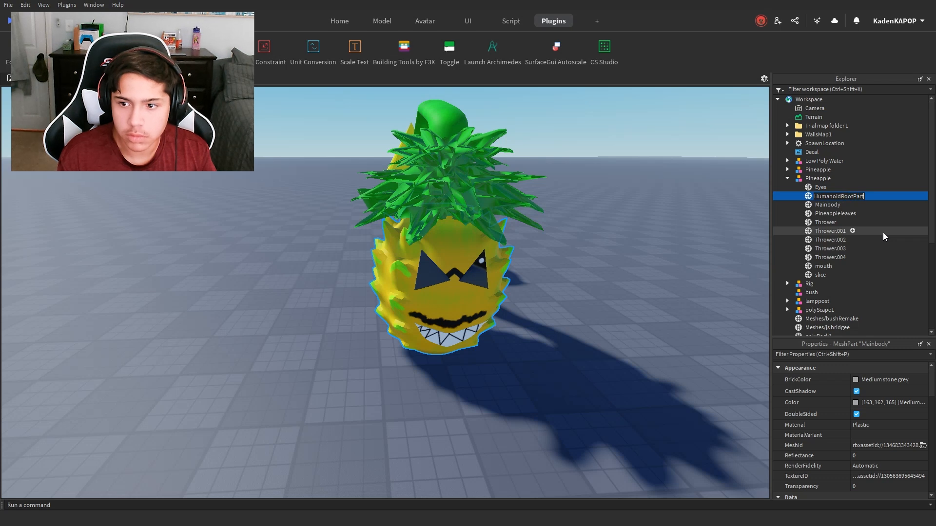
{"action": "key", "text": "Return"}
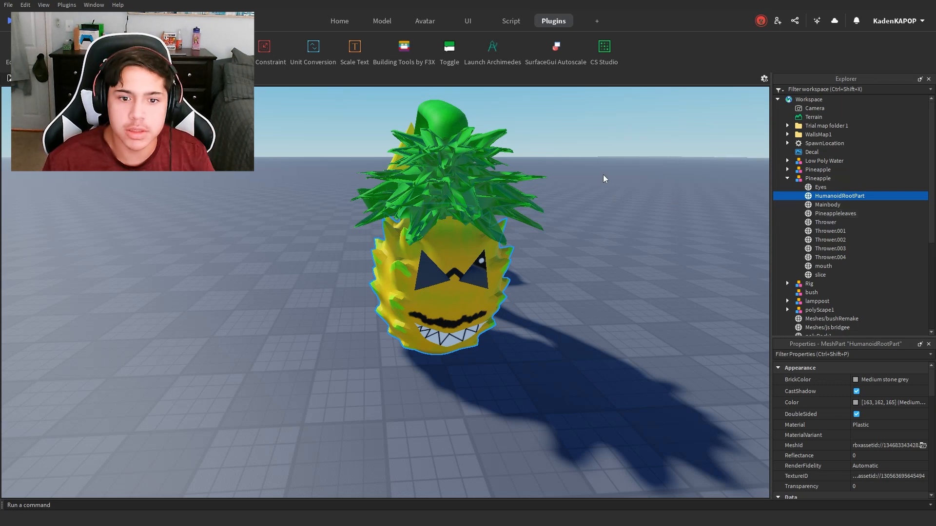
Step: Set the HumanoidRootPart's transparency to 1
{"action": "key", "text": "a"}
{"action": "right_click_drag", "start_coordinate": [578, 175], "coordinate": [579, 174]}
{"action": "key", "text": "d"}
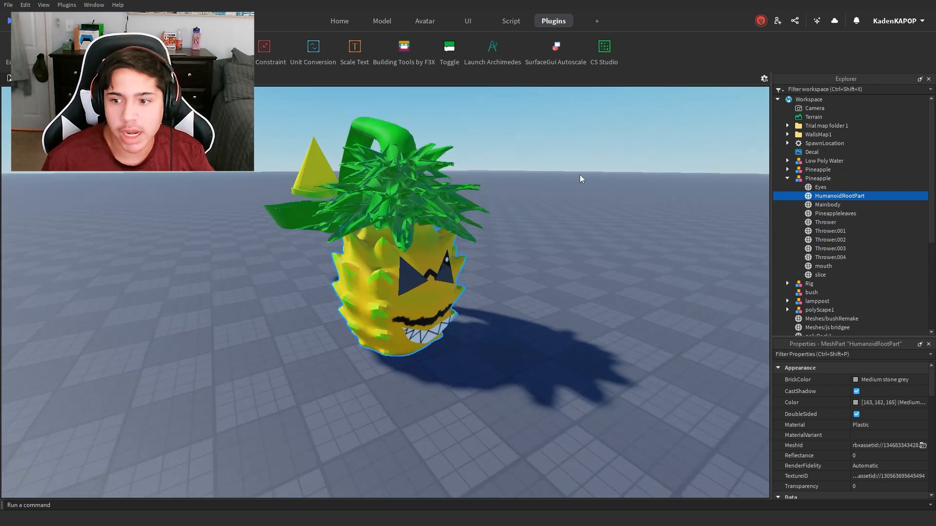
{"action": "left_click", "coordinate": [817, 205]}
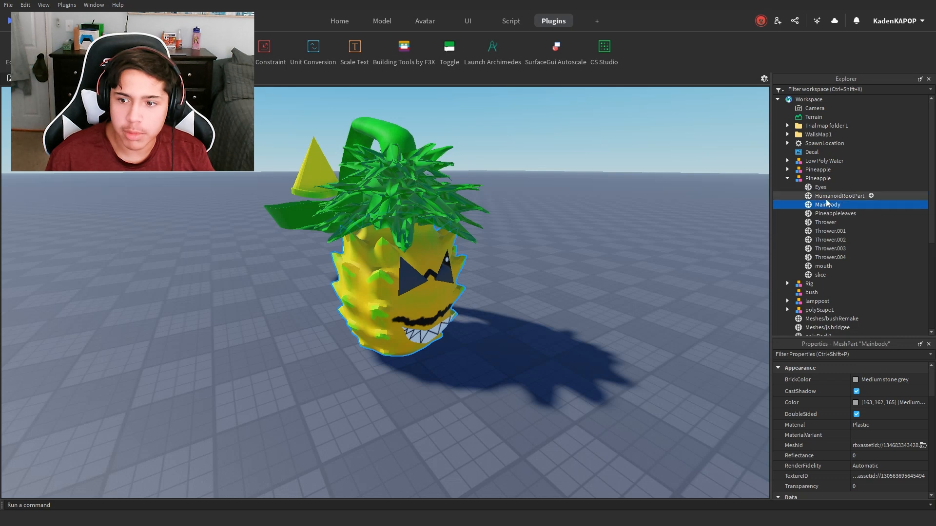
{"action": "left_click", "coordinate": [823, 196]}
{"action": "left_click", "coordinate": [825, 355]}
{"action": "type", "text": "tra"}
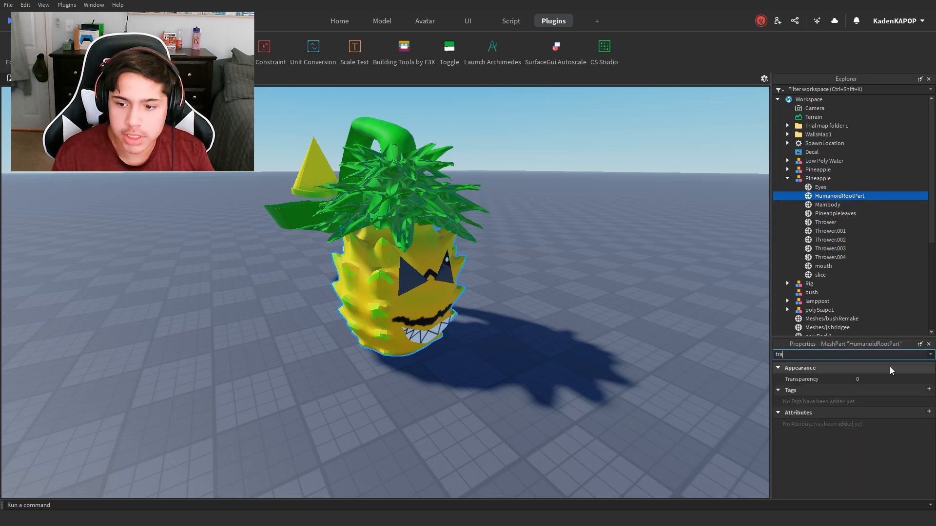
{"action": "left_click", "coordinate": [890, 381]}
{"action": "type", "text": "1"}
{"action": "key", "text": "Return"}
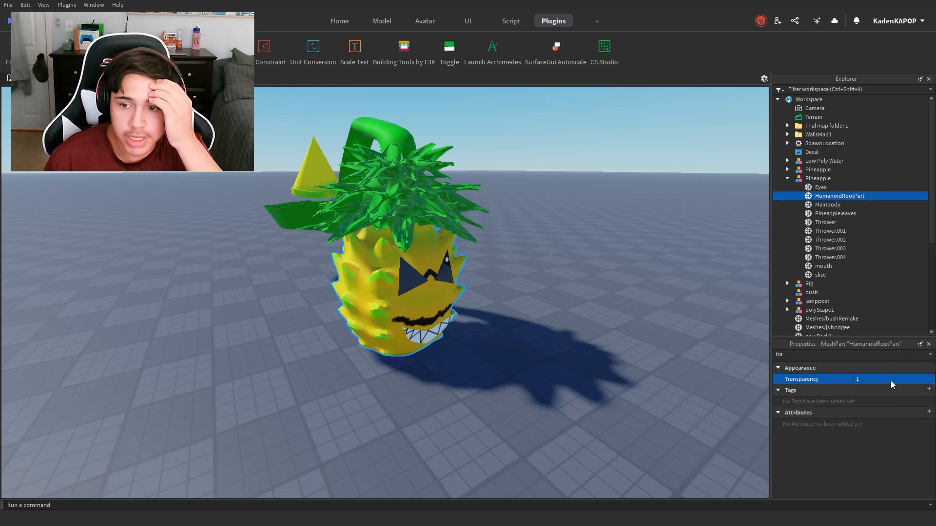
Step: Turn off CanCollide for the HumanoidRootPart
{"action": "left_click", "coordinate": [892, 355]}
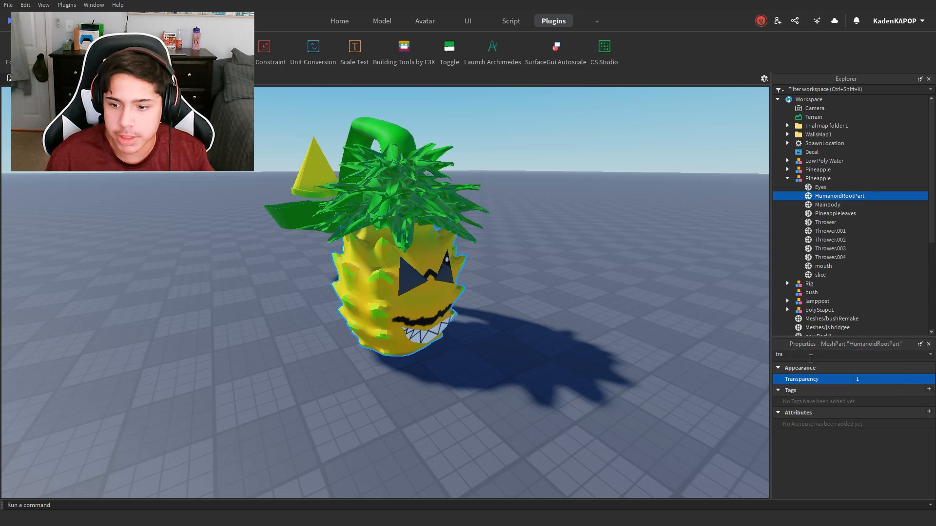
{"action": "key", "text": "BackSpace"}
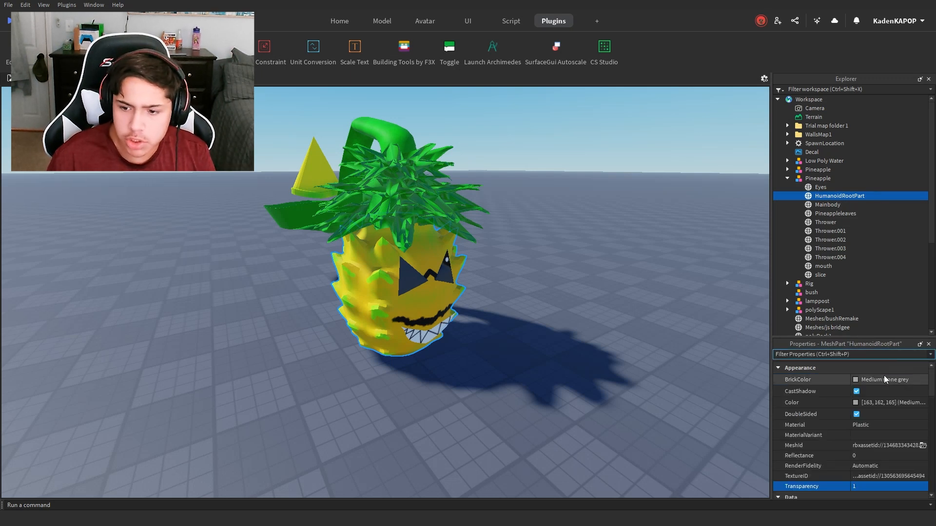
{"action": "type", "text": "anc"}
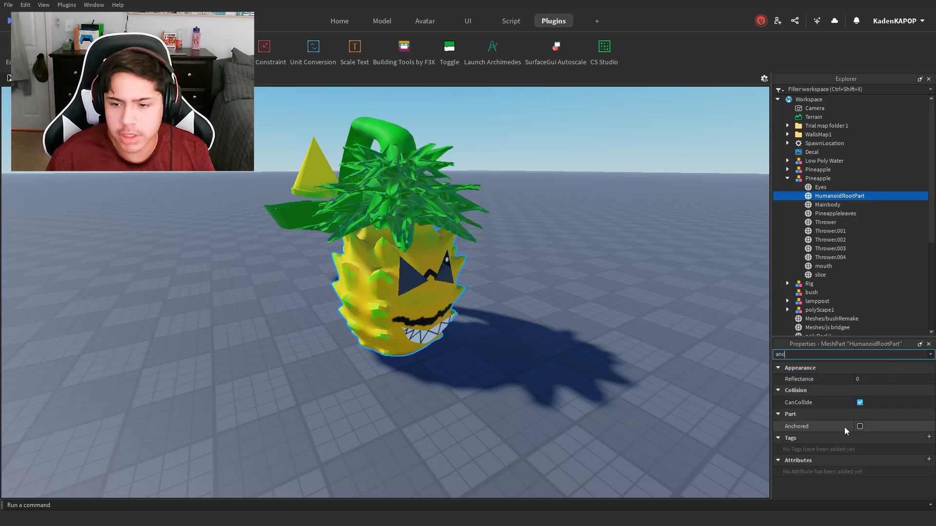
{"action": "left_click", "coordinate": [859, 402]}
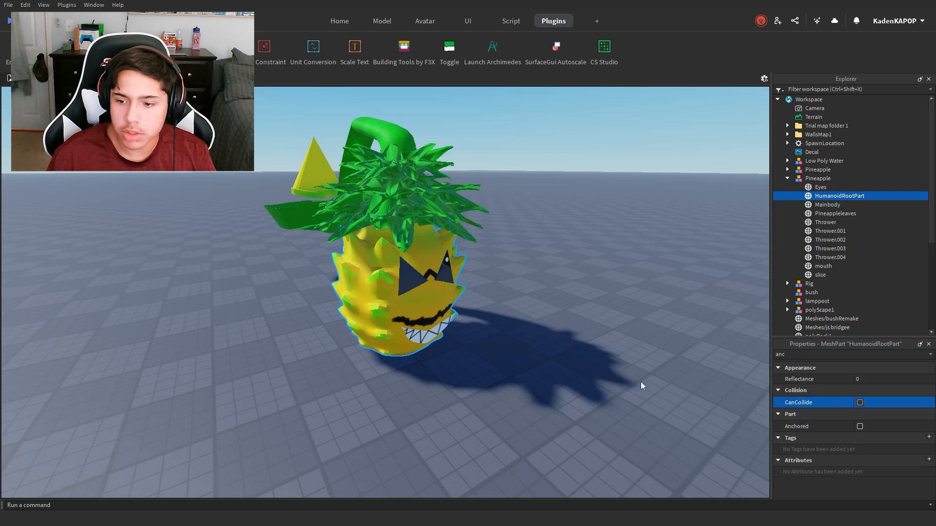
{"action": "left_click", "coordinate": [504, 334]}
{"action": "key", "text": "ctrl+z"}
{"action": "right_click_drag", "start_coordinate": [504, 334], "coordinate": [537, 218]}
{"action": "scroll", "coordinate": [529, 239], "scroll_direction": "down", "scroll_amount": 4}
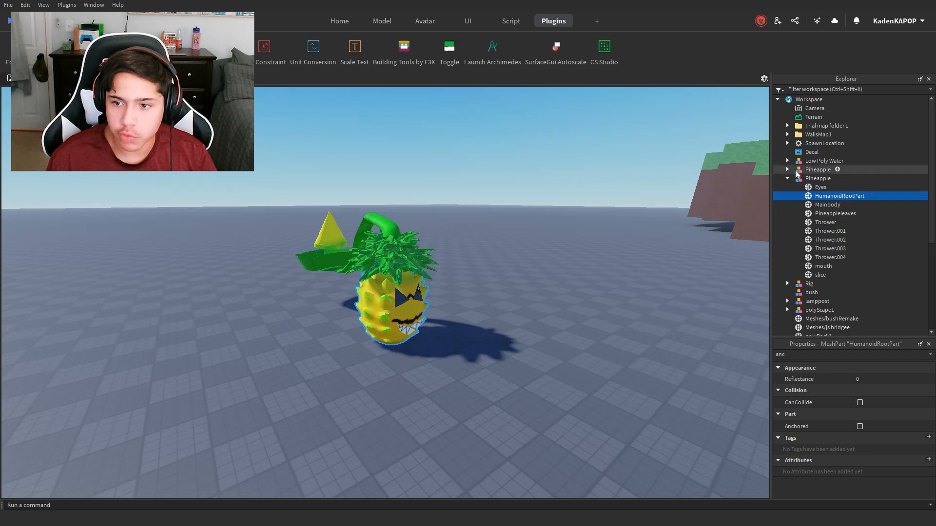
Step: Open the RigEdit plugin and select the HumanoidRootPart in the Pineapple model
{"action": "left_click", "coordinate": [17, 48]}
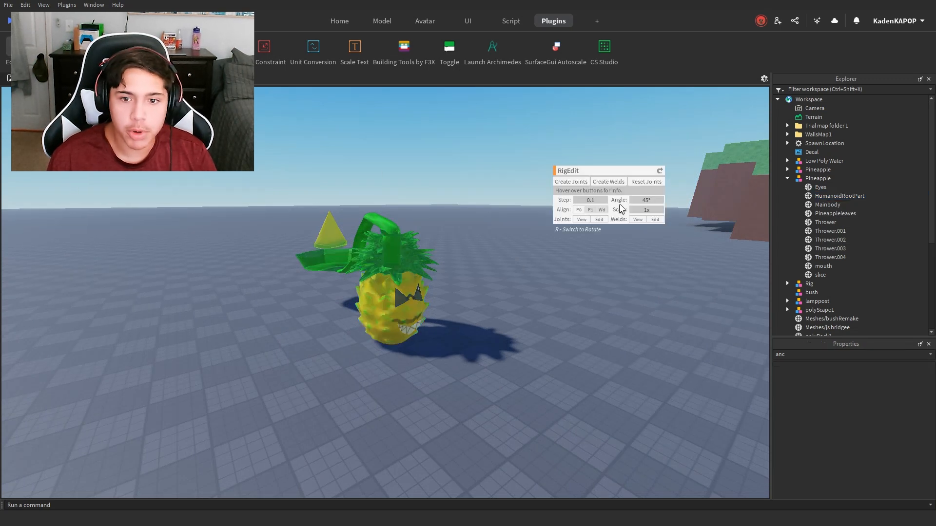
{"action": "left_click_drag", "start_coordinate": [592, 171], "coordinate": [584, 172]}
{"action": "left_click", "coordinate": [835, 195]}
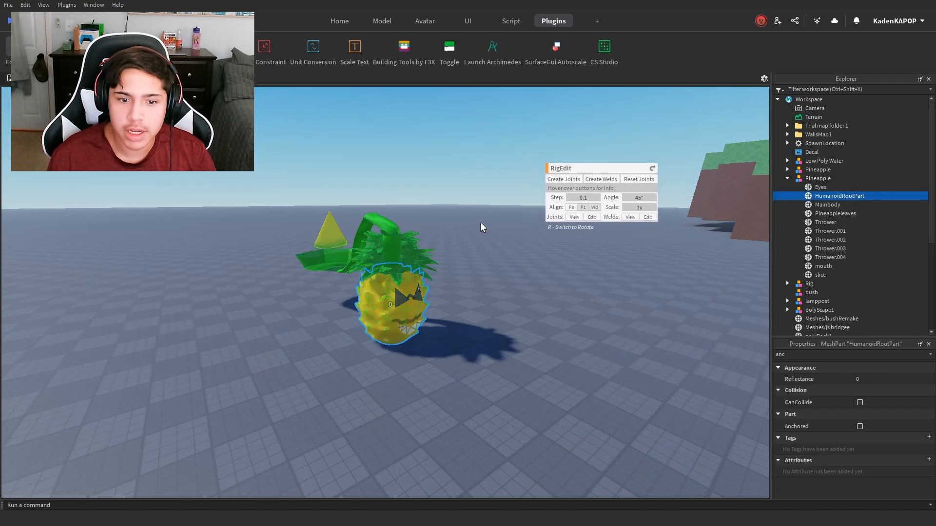
{"action": "right_click_drag", "start_coordinate": [389, 225], "coordinate": [342, 239]}
{"action": "scroll", "coordinate": [389, 225], "scroll_direction": "up", "scroll_amount": 2}
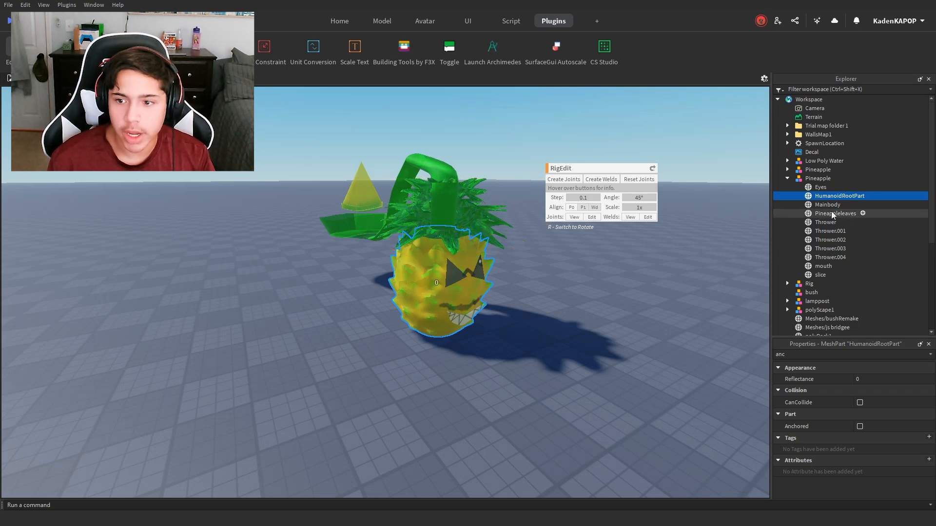
Step: Examine how the HumanoidRootPart, Mainbody, Eyes and Thrower parts relate, to decide which parts and selection order the first joint needs
{"action": "left_click", "coordinate": [824, 205], "text": "ctrl"}
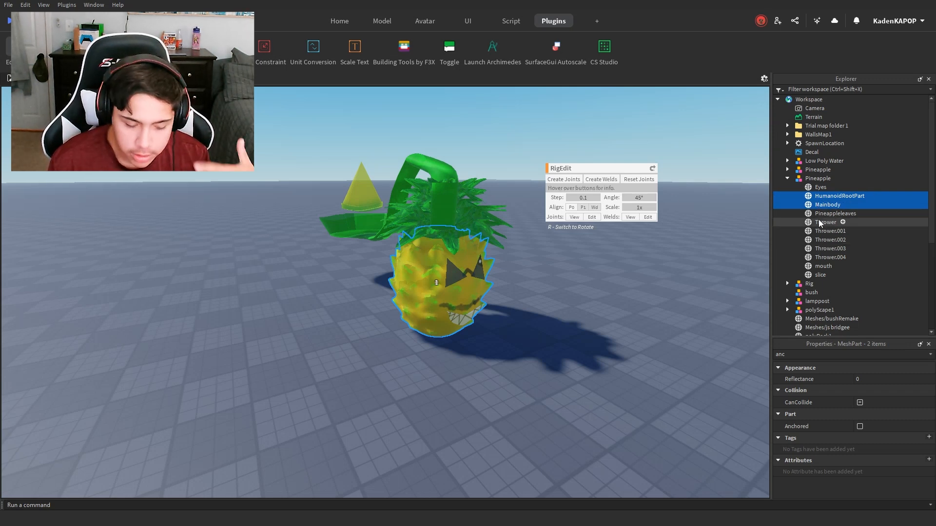
{"action": "left_click", "coordinate": [828, 205], "text": "ctrl"}
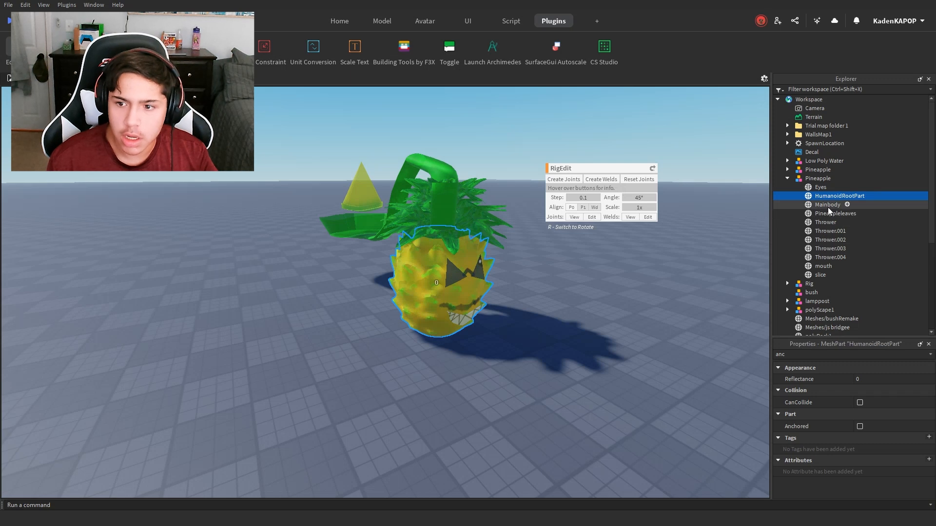
{"action": "left_click", "coordinate": [821, 187]}
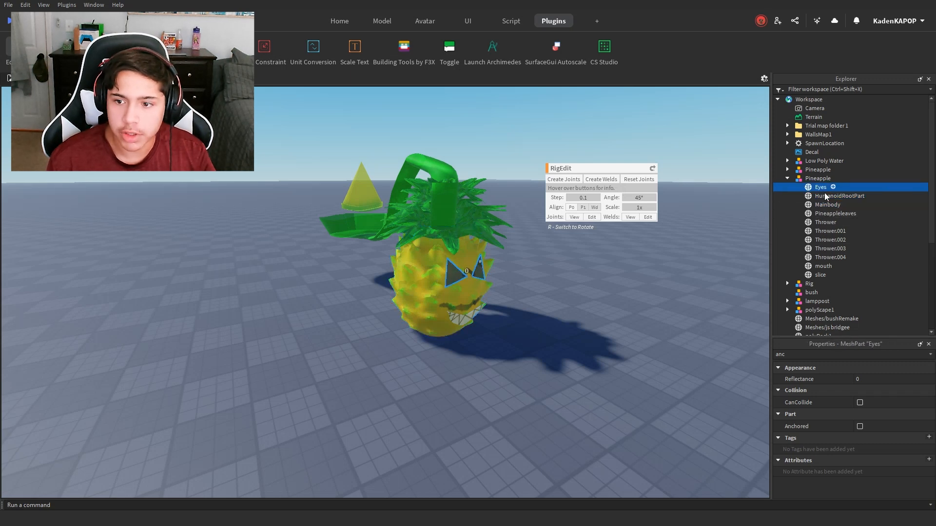
{"action": "left_click", "coordinate": [824, 240], "text": "shift"}
{"action": "left_click", "coordinate": [827, 257]}
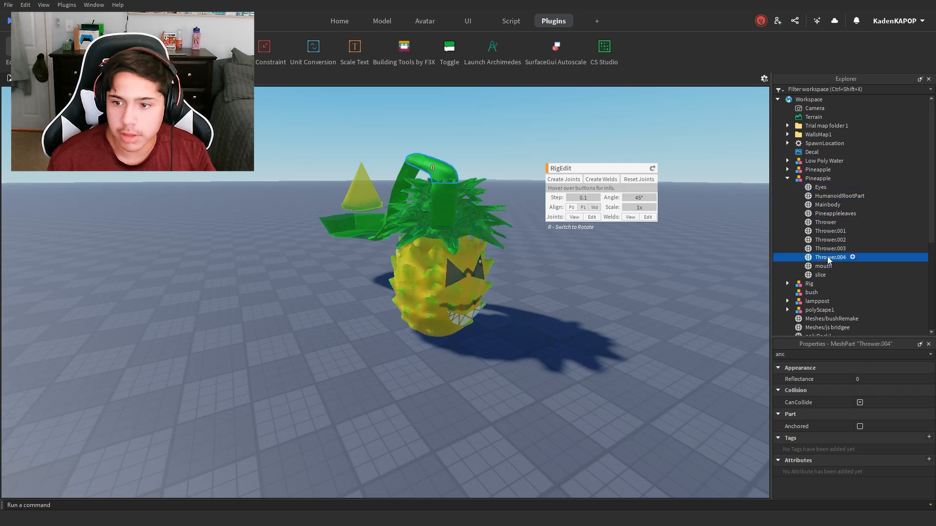
{"action": "left_click", "coordinate": [829, 205]}
{"action": "left_click", "coordinate": [835, 187]}
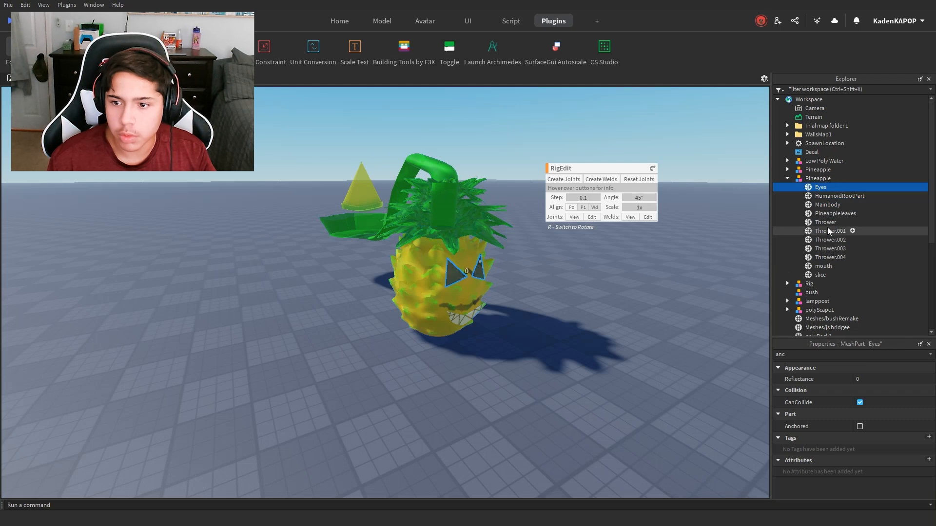
{"action": "left_click", "coordinate": [829, 231], "text": "ctrl"}
{"action": "left_click", "coordinate": [835, 196]}
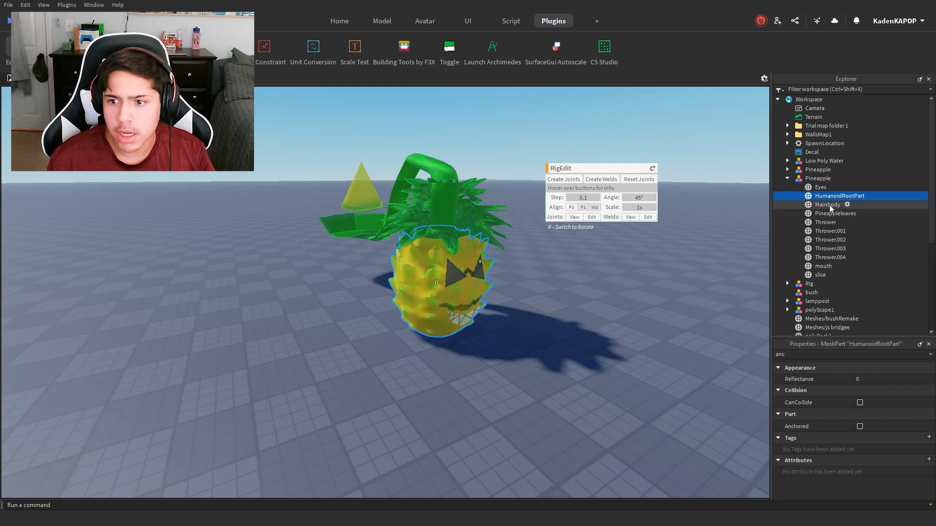
{"action": "left_click", "coordinate": [828, 204], "text": "ctrl"}
{"action": "left_click", "coordinate": [838, 197]}
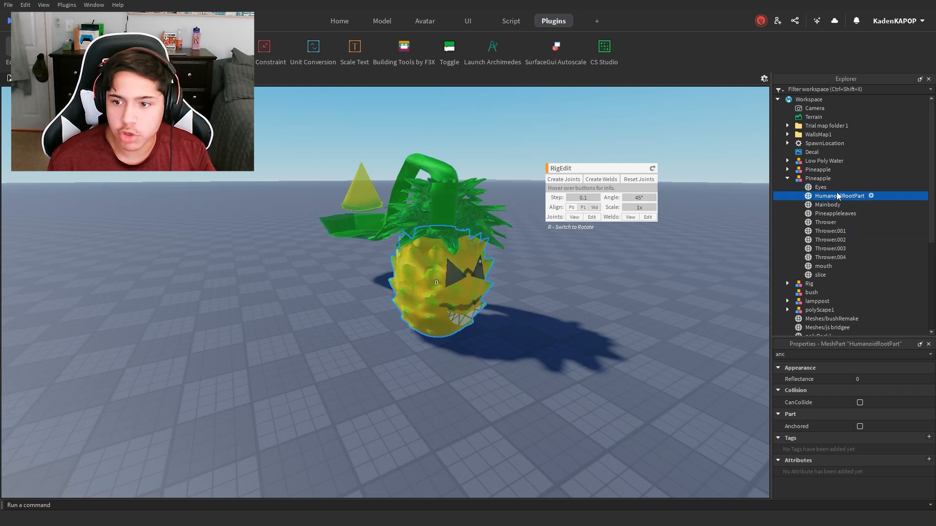
{"action": "left_click", "coordinate": [827, 205]}
Step: Create a RigEdit joint from the HumanoidRootPart to the Mainbody, selecting the HumanoidRootPart first
{"action": "left_click", "coordinate": [854, 195]}
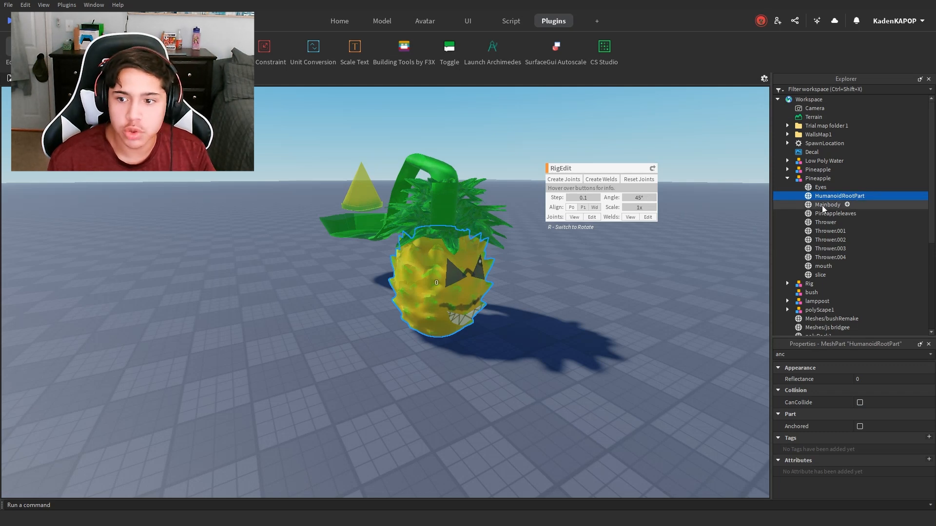
{"action": "left_click", "coordinate": [828, 205], "text": "ctrl"}
{"action": "right_click_drag", "start_coordinate": [731, 264], "coordinate": [612, 264]}
{"action": "scroll", "coordinate": [611, 258], "scroll_direction": "up", "scroll_amount": 5}
{"action": "scroll", "coordinate": [415, 234], "scroll_direction": "up", "scroll_amount": 6}
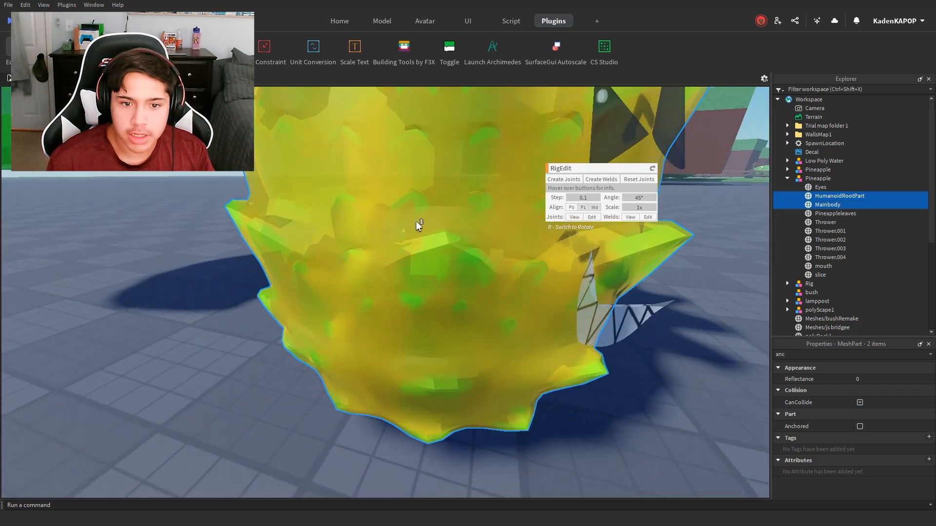
{"action": "scroll", "coordinate": [418, 225], "scroll_direction": "down", "scroll_amount": 5}
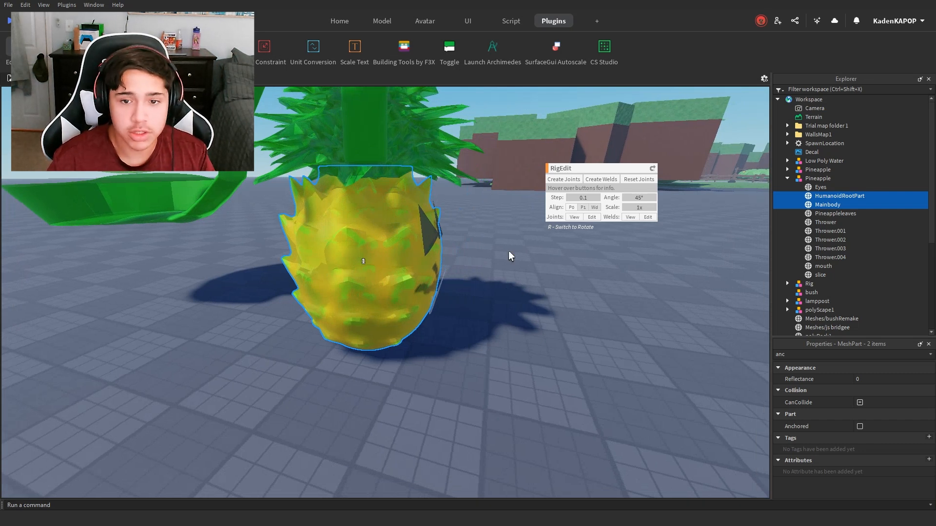
{"action": "left_click", "coordinate": [565, 179]}
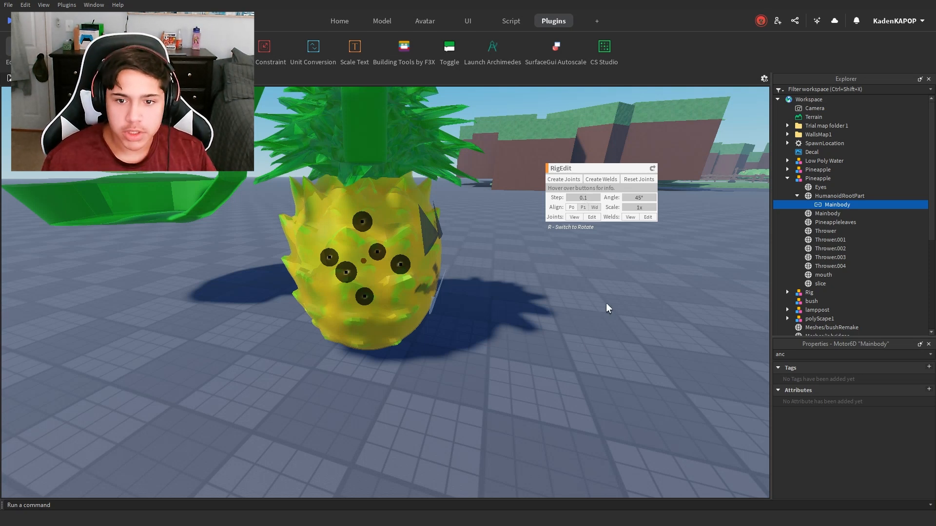
Step: Weld the Eyes to the Mainbody with RigEdit, selecting the Mainbody first
{"action": "left_click", "coordinate": [819, 213]}
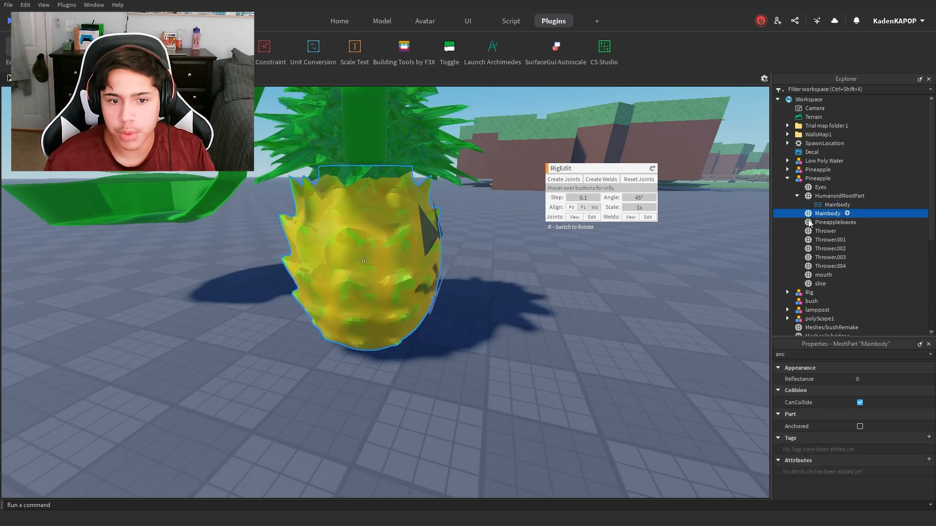
{"action": "right_click_drag", "start_coordinate": [580, 313], "coordinate": [578, 311]}
{"action": "key", "text": "d"}
{"action": "scroll", "coordinate": [396, 309], "scroll_direction": "up", "scroll_amount": 3}
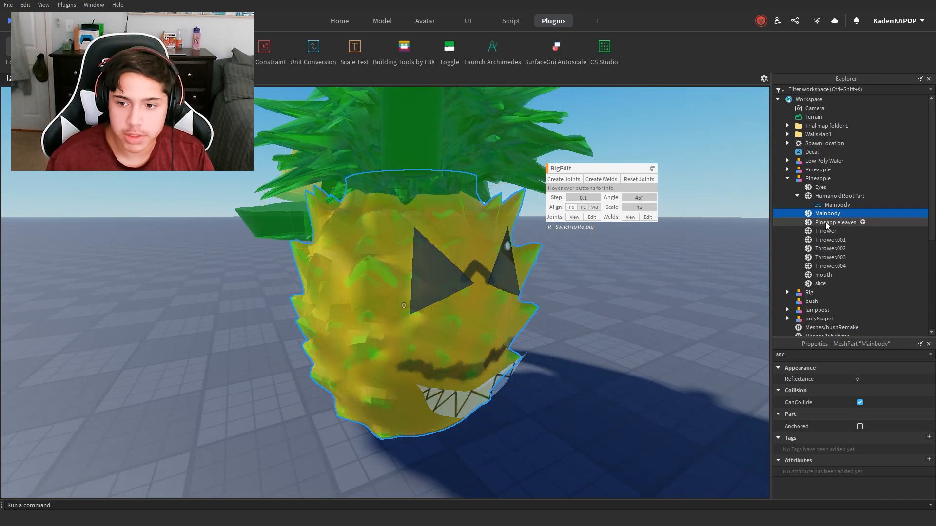
{"action": "left_click", "coordinate": [460, 289]}
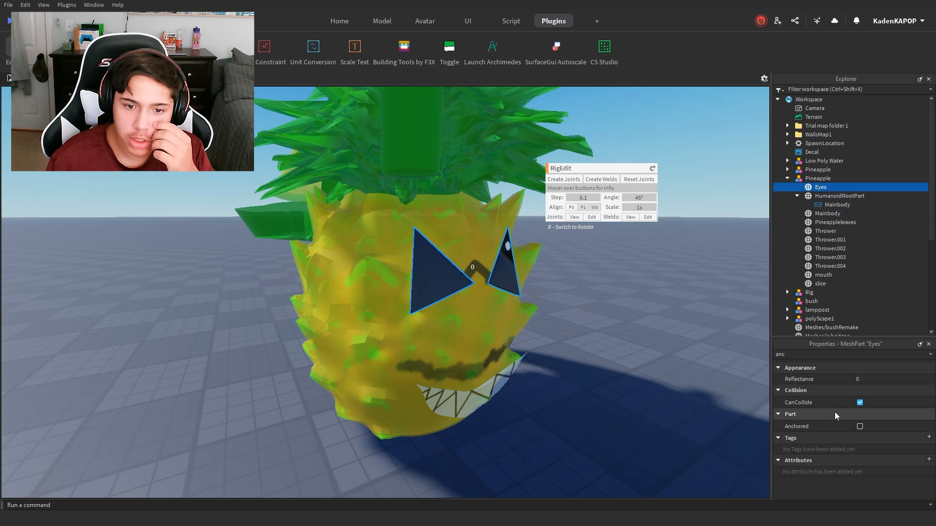
{"action": "left_click", "coordinate": [825, 214]}
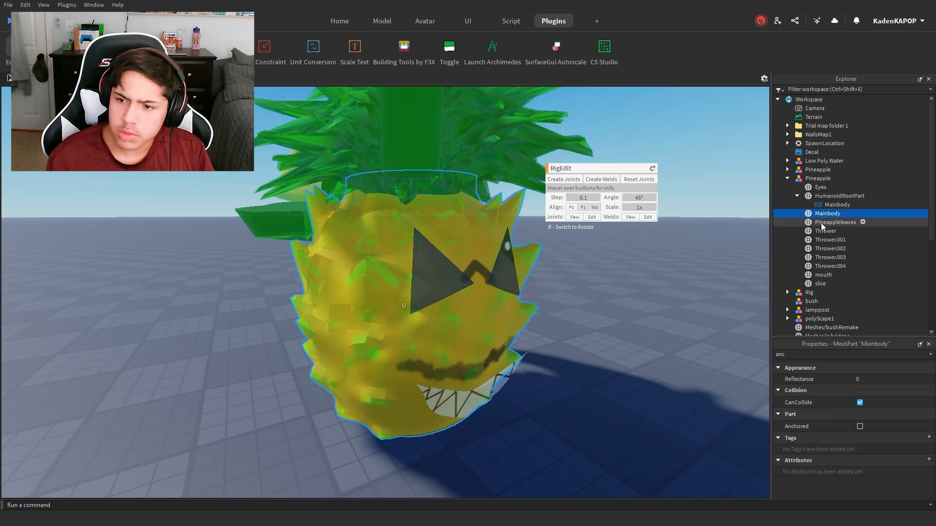
{"action": "left_click", "coordinate": [455, 267]}
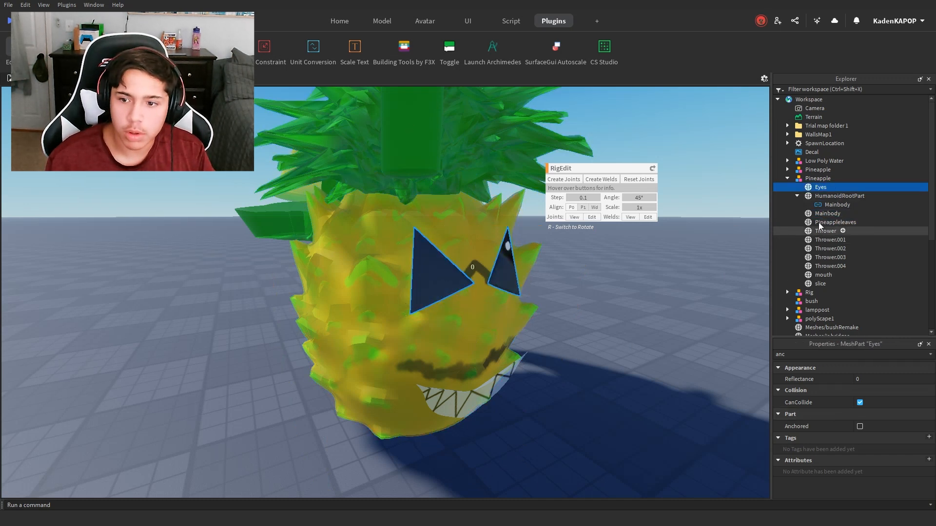
{"action": "left_click", "coordinate": [824, 214]}
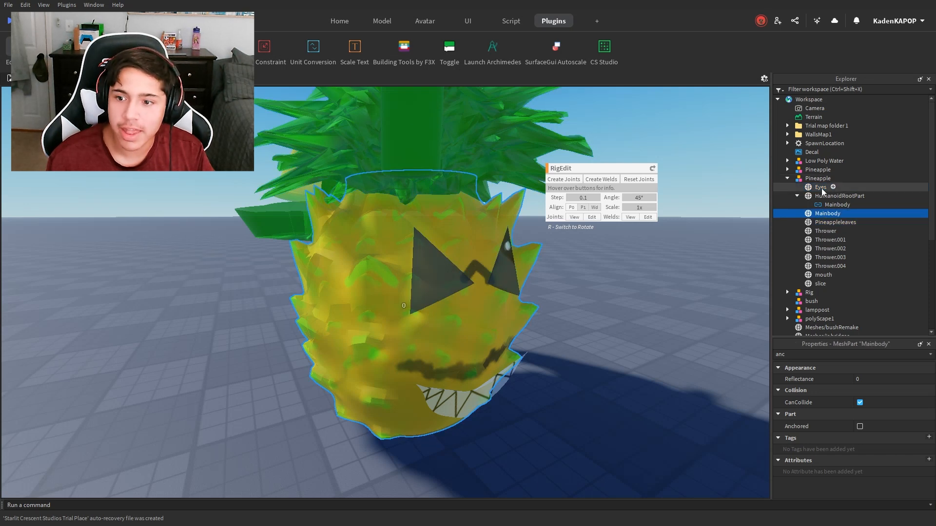
{"action": "left_click", "coordinate": [821, 188], "text": "ctrl"}
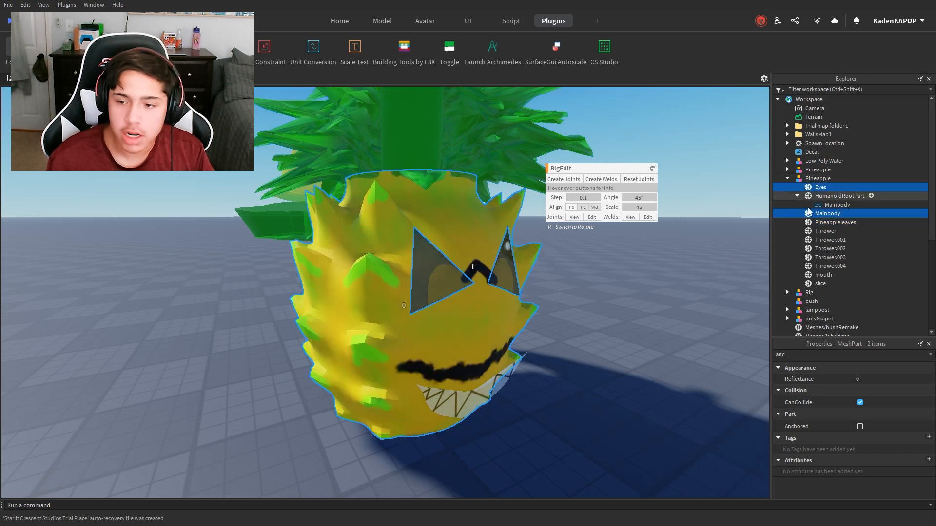
{"action": "left_click", "coordinate": [597, 180]}
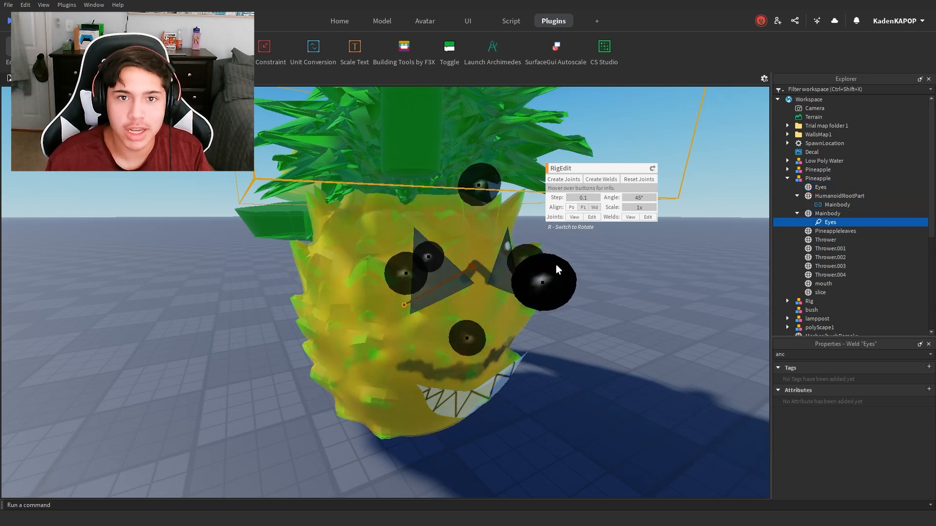
{"action": "left_click", "coordinate": [576, 398]}
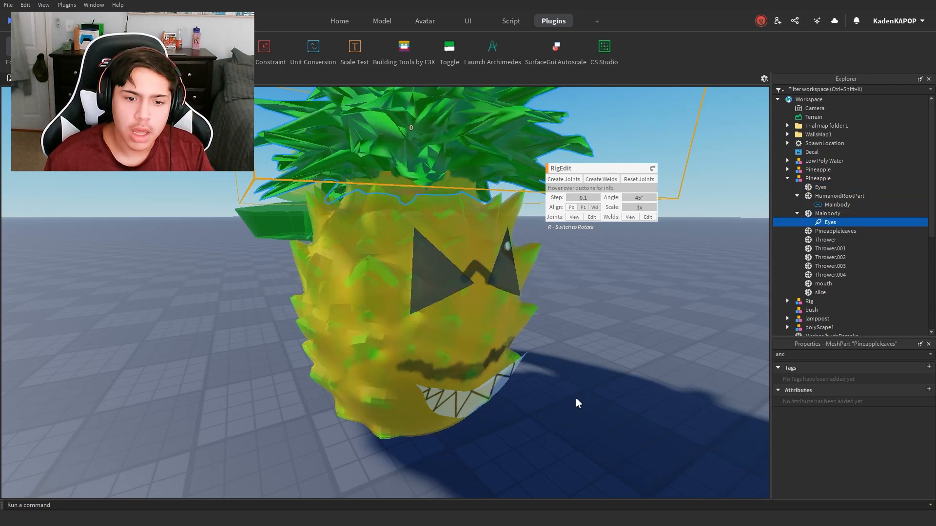
Step: Weld the mouth to the Mainbody with RigEdit
{"action": "right_click_drag", "start_coordinate": [575, 398], "coordinate": [604, 346]}
{"action": "left_click", "coordinate": [822, 213]}
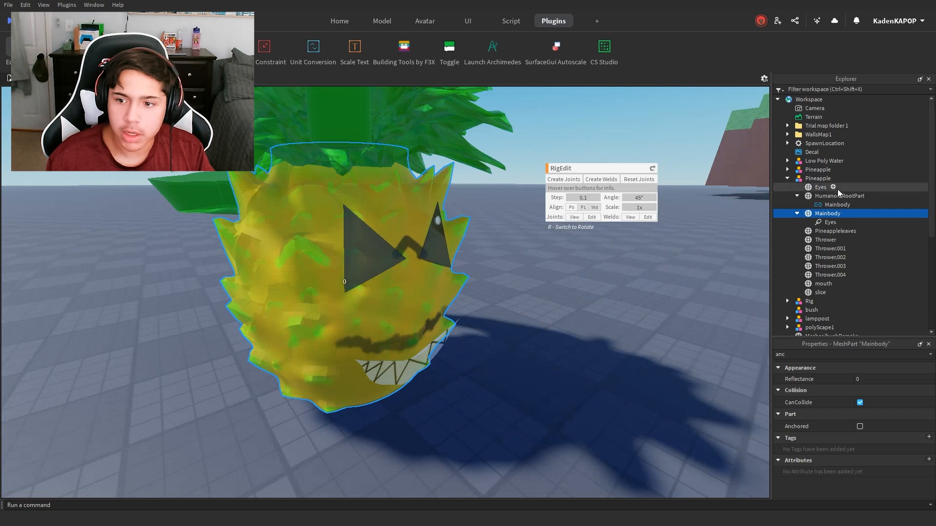
{"action": "left_click", "coordinate": [824, 284], "text": "ctrl"}
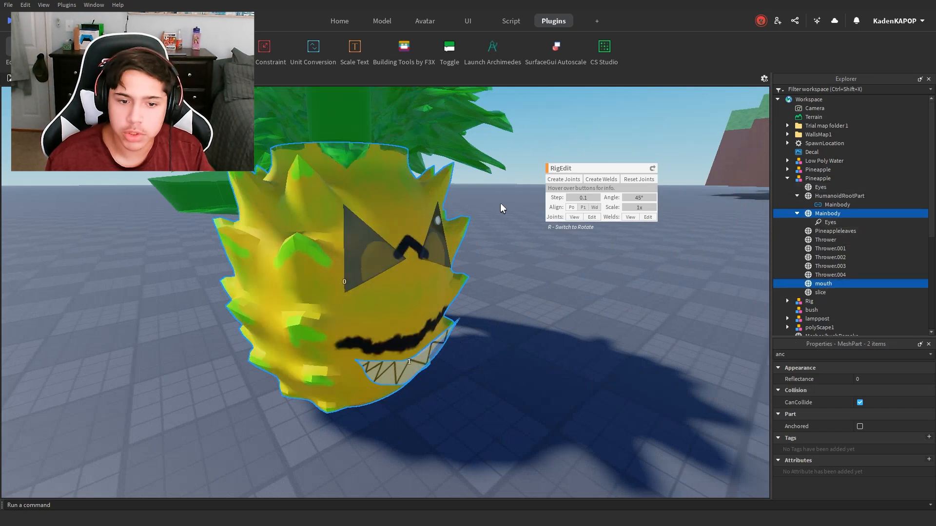
{"action": "left_click", "coordinate": [597, 180]}
{"action": "left_click", "coordinate": [583, 307]}
Step: Weld the Pineappleleaves to the Mainbody with RigEdit
{"action": "scroll", "coordinate": [440, 296], "scroll_direction": "down", "scroll_amount": 5}
{"action": "scroll", "coordinate": [493, 291], "scroll_direction": "up", "scroll_amount": 4}
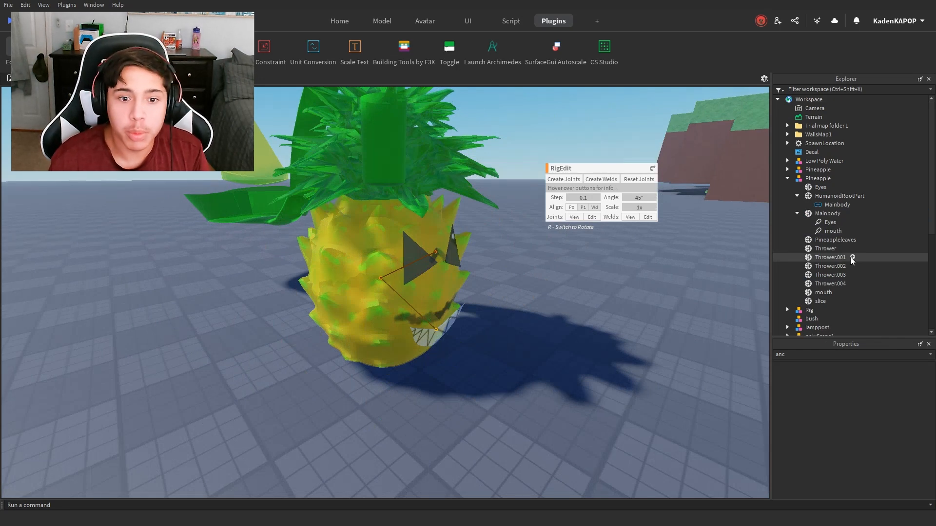
{"action": "scroll", "coordinate": [519, 234], "scroll_direction": "up", "scroll_amount": 1}
{"action": "left_click", "coordinate": [418, 216]}
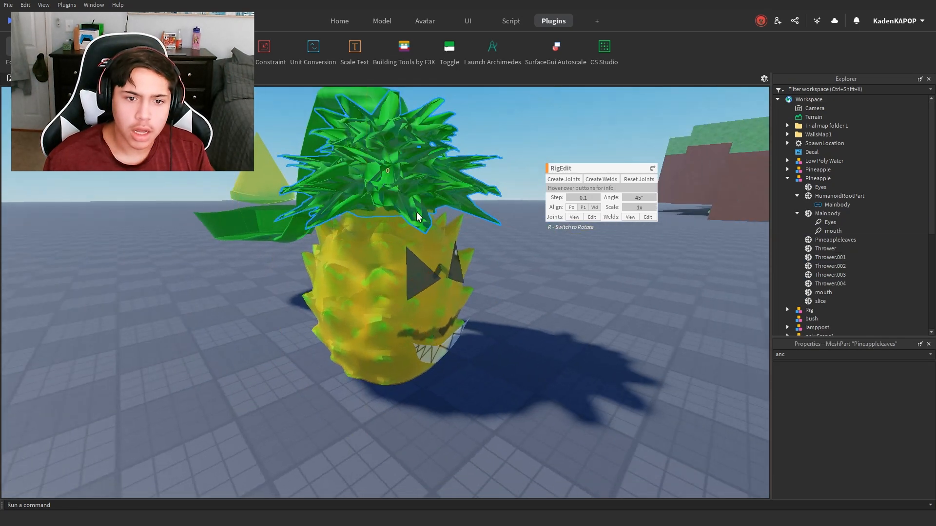
{"action": "left_click", "coordinate": [827, 213]}
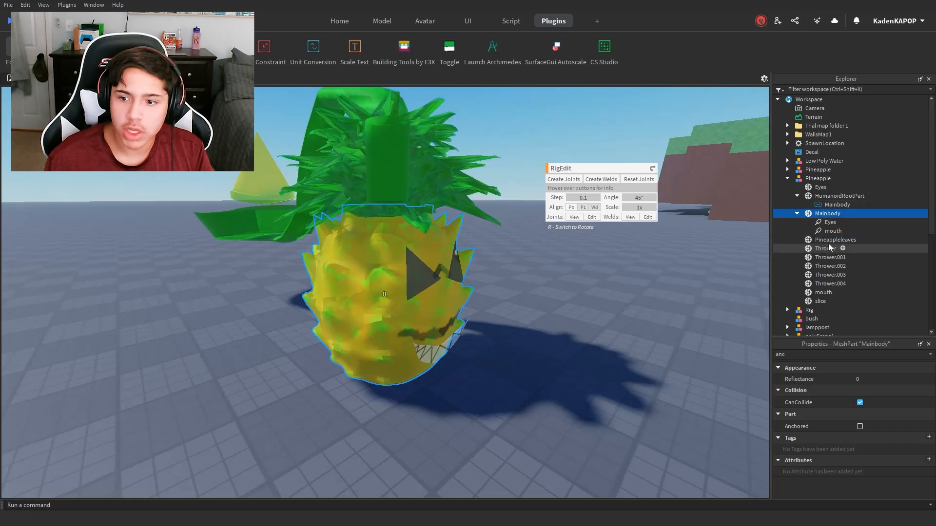
{"action": "left_click", "coordinate": [829, 240], "text": "ctrl"}
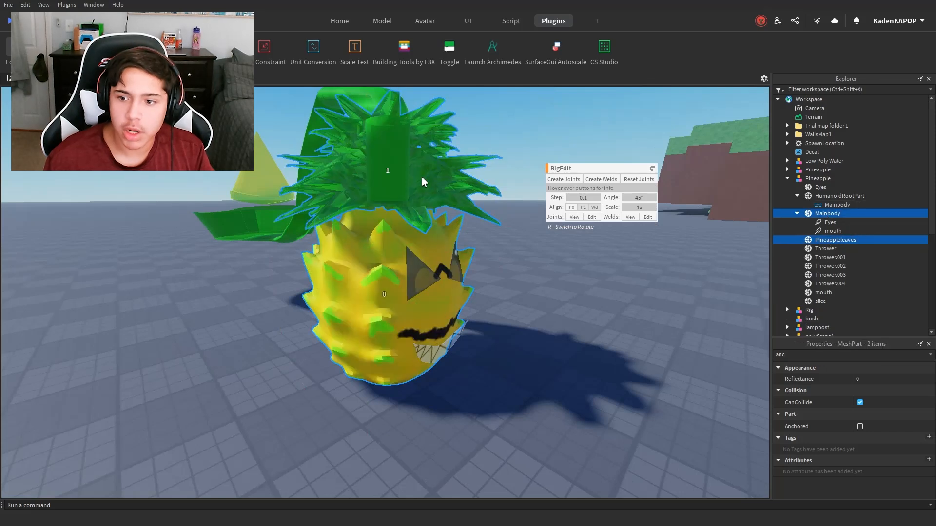
{"action": "left_click", "coordinate": [603, 179]}
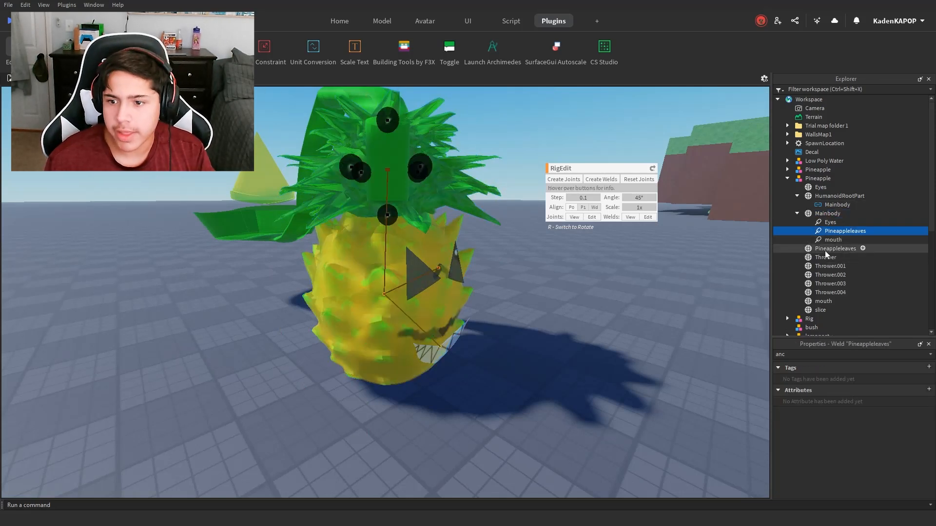
Step: Examine the slice, the scoop and the thrower arm around the pineapple from several angles
{"action": "left_click", "coordinate": [828, 214]}
{"action": "left_click", "coordinate": [269, 182], "text": "alt"}
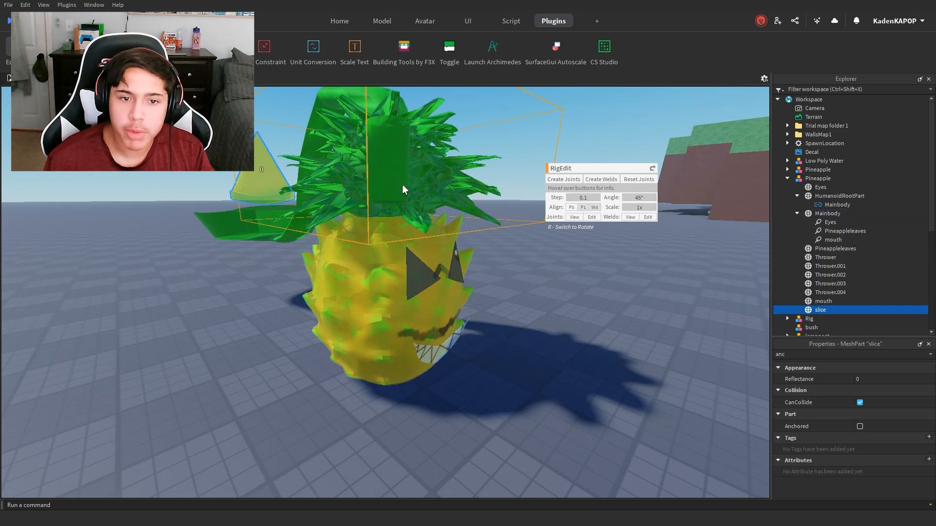
{"action": "scroll", "coordinate": [482, 199], "scroll_direction": "up", "scroll_amount": 3}
{"action": "scroll", "coordinate": [482, 199], "scroll_direction": "down", "scroll_amount": 3}
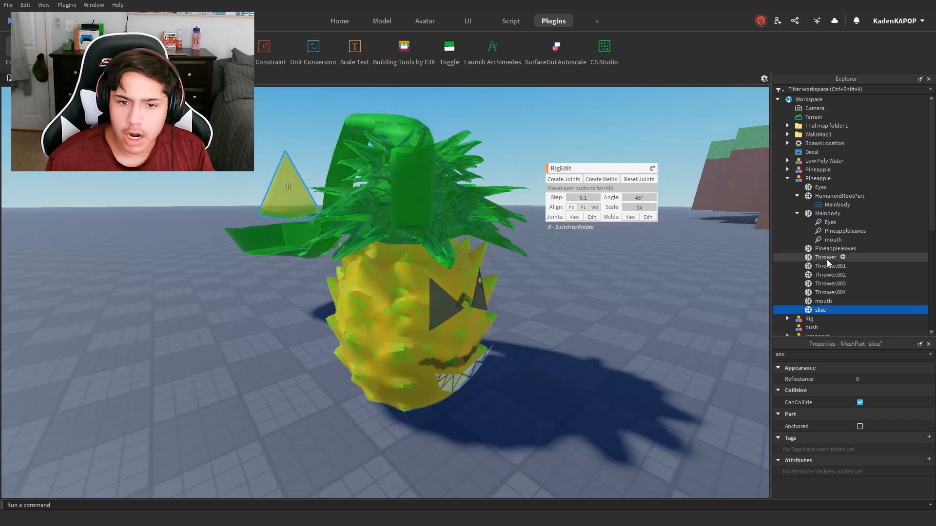
{"action": "scroll", "coordinate": [382, 149], "scroll_direction": "up", "scroll_amount": 5}
{"action": "scroll", "coordinate": [367, 112], "scroll_direction": "down", "scroll_amount": 5}
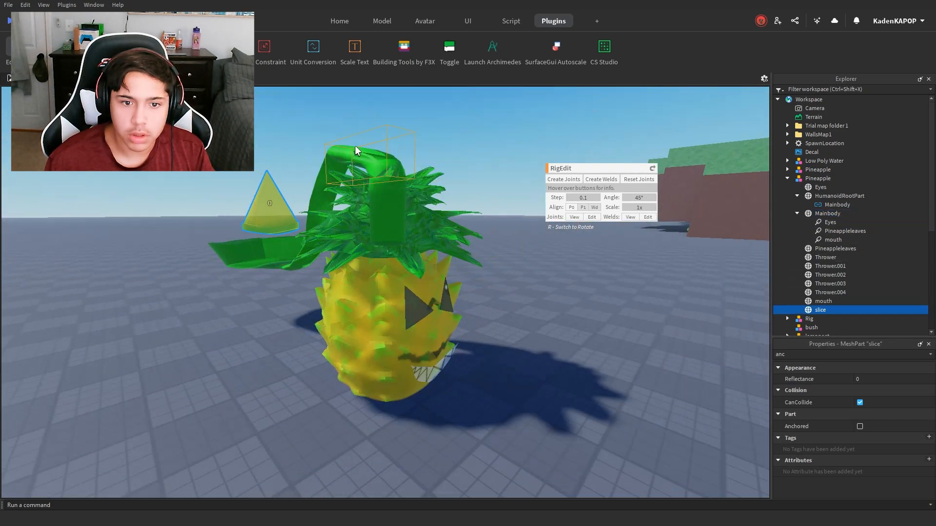
{"action": "right_click_drag", "start_coordinate": [373, 187], "coordinate": [373, 186]}
{"action": "key", "text": "w"}
{"action": "key", "text": "s"}
{"action": "key", "text": "w"}
{"action": "key", "text": "d"}
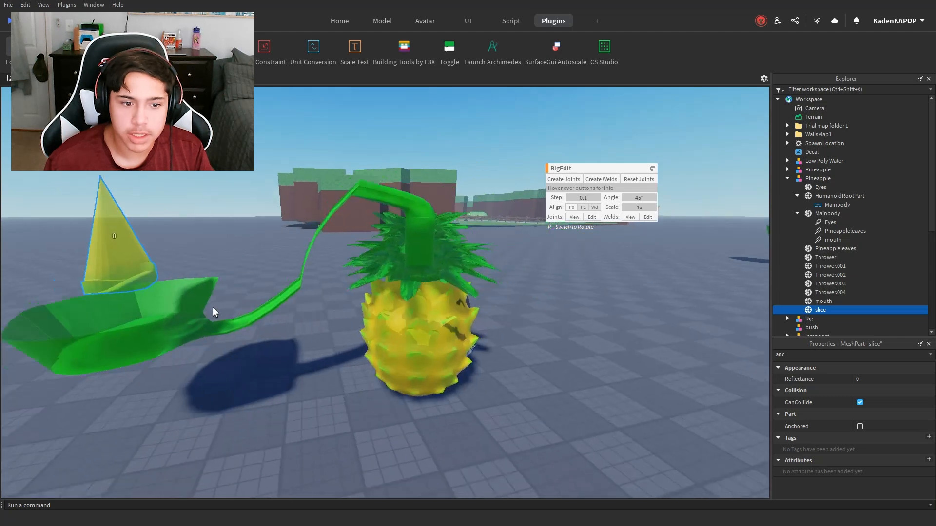
{"action": "key", "text": "s"}
{"action": "key", "text": "a"}
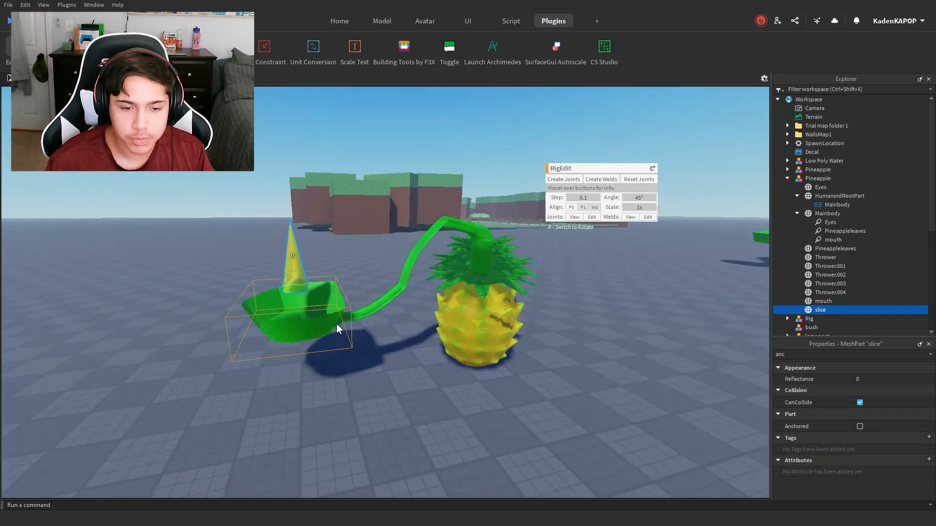
{"action": "key", "text": "w"}
{"action": "right_click_drag", "start_coordinate": [481, 230], "coordinate": [482, 230]}
{"action": "key", "text": "s"}
{"action": "key", "text": "d"}
{"action": "key", "text": "w"}
Step: Create a RigEdit joint from the Mainbody to the Thrower, selecting the Mainbody first
{"action": "left_click", "coordinate": [816, 259]}
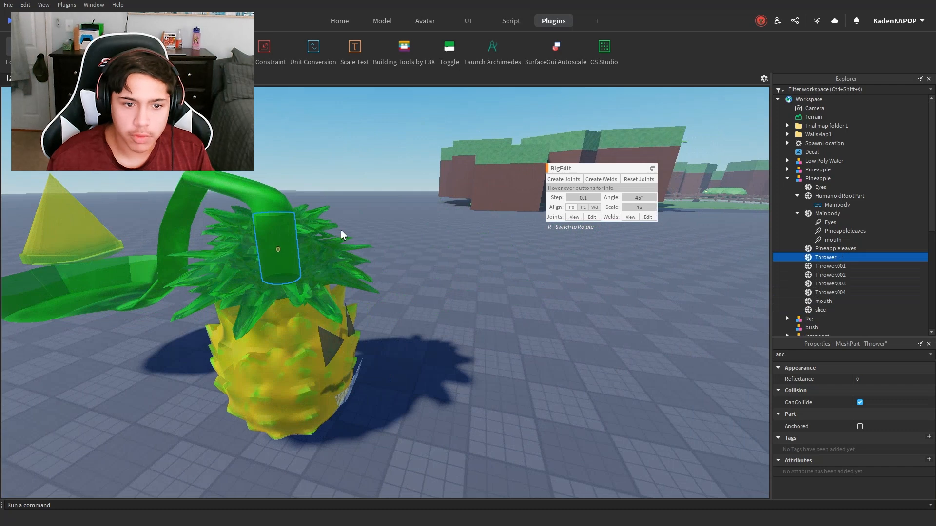
{"action": "key", "text": "f"}
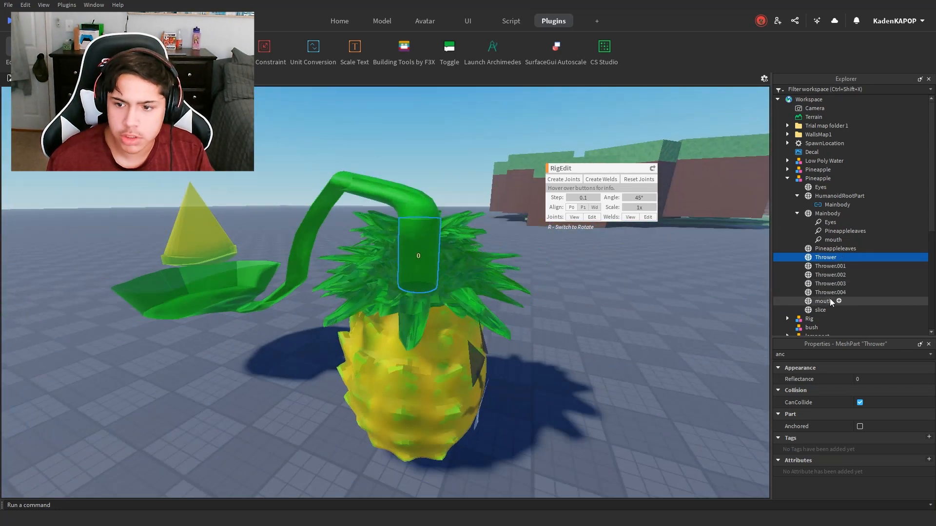
{"action": "left_click", "coordinate": [828, 213]}
{"action": "left_click", "coordinate": [829, 258], "text": "ctrl"}
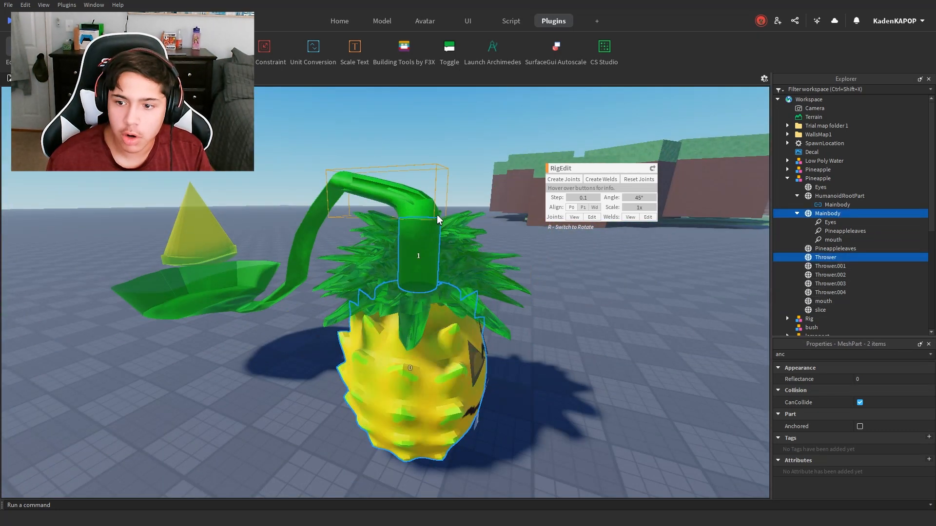
{"action": "key", "text": "d"}
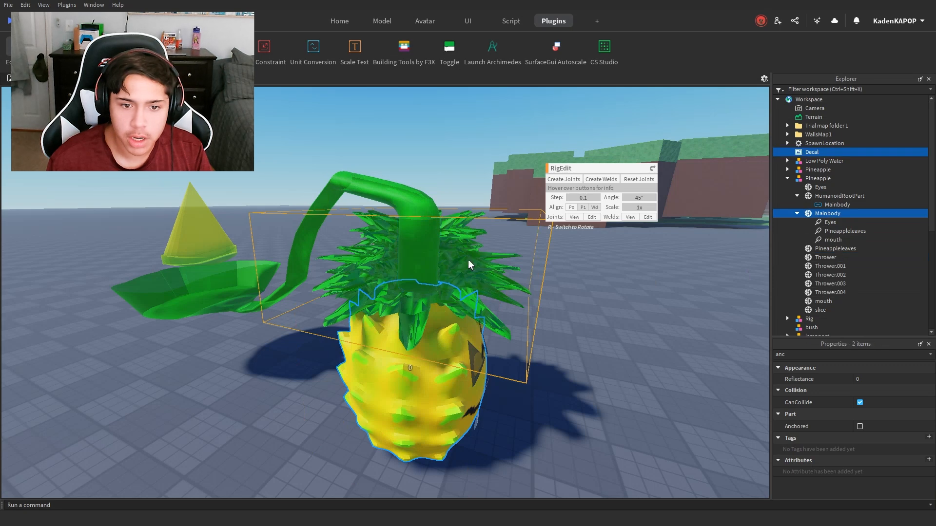
{"action": "left_click", "coordinate": [819, 258], "text": "ctrl"}
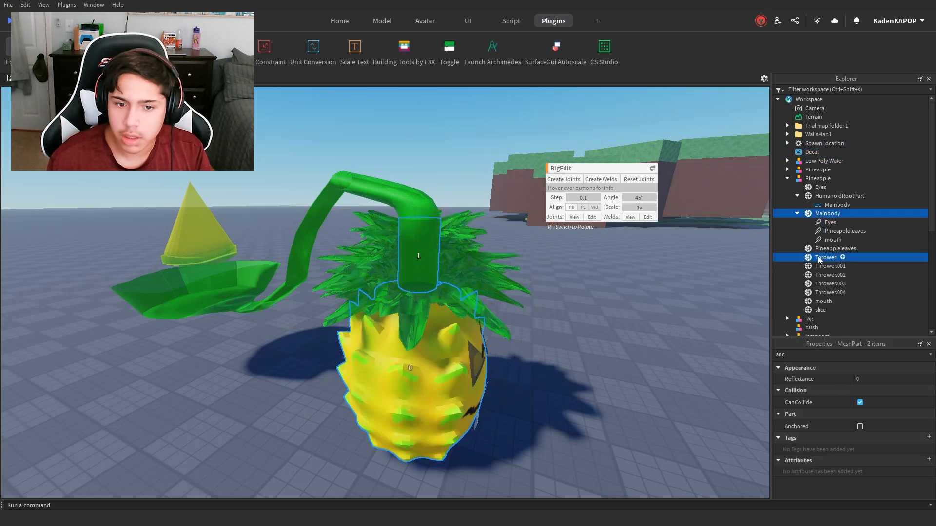
{"action": "left_click", "coordinate": [563, 180]}
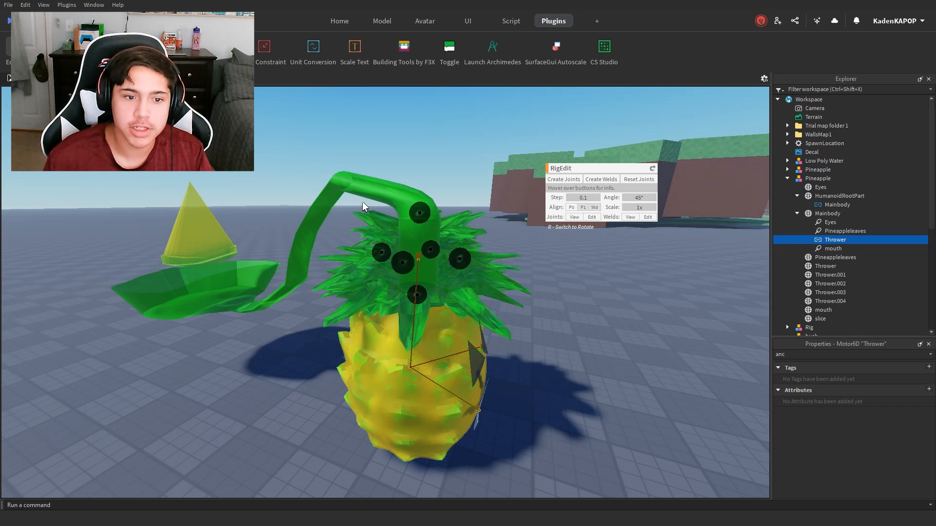
Step: Weld Thrower.004 to the Thrower with RigEdit, selecting the Thrower first
{"action": "left_click", "coordinate": [809, 247]}
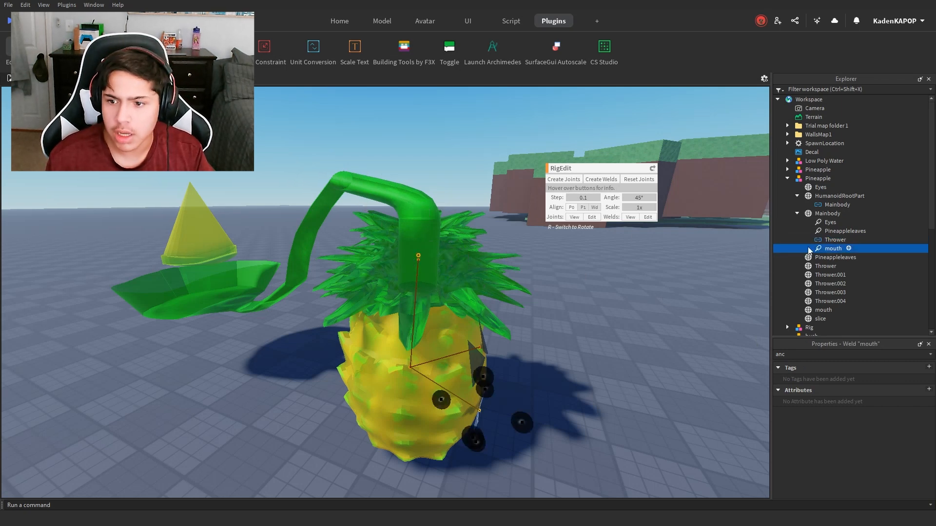
{"action": "key", "text": "a"}
{"action": "right_click_drag", "start_coordinate": [352, 189], "coordinate": [399, 217]}
{"action": "left_click", "coordinate": [437, 203]}
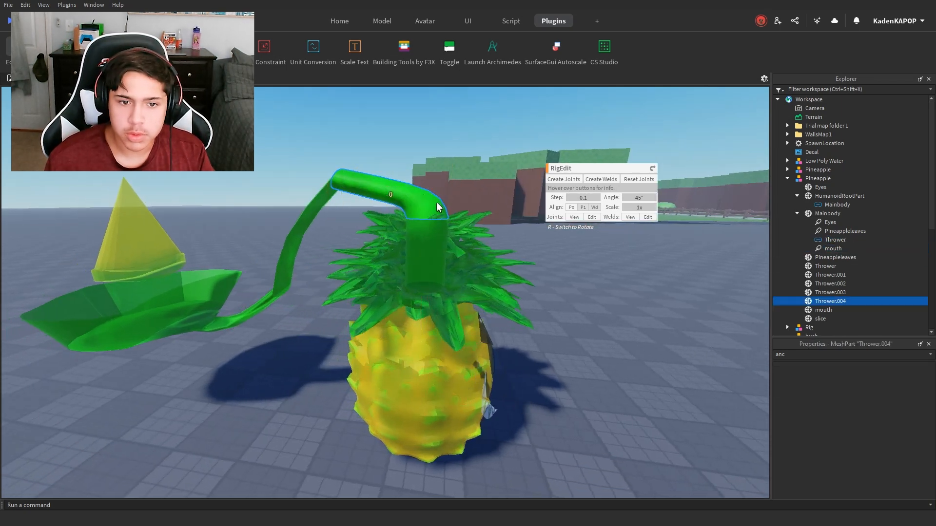
{"action": "left_click", "coordinate": [426, 216]}
{"action": "left_click", "coordinate": [427, 212]}
{"action": "left_click", "coordinate": [826, 266]}
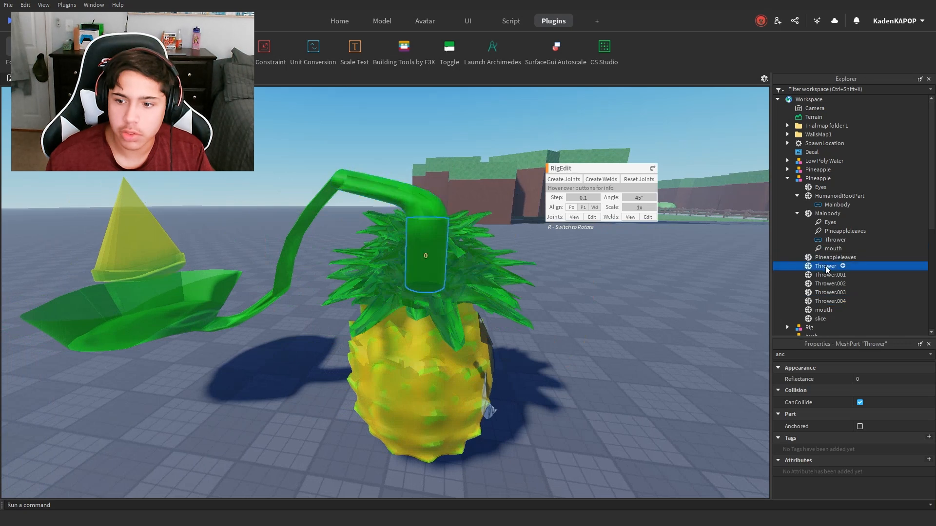
{"action": "left_click", "coordinate": [833, 302], "text": "ctrl"}
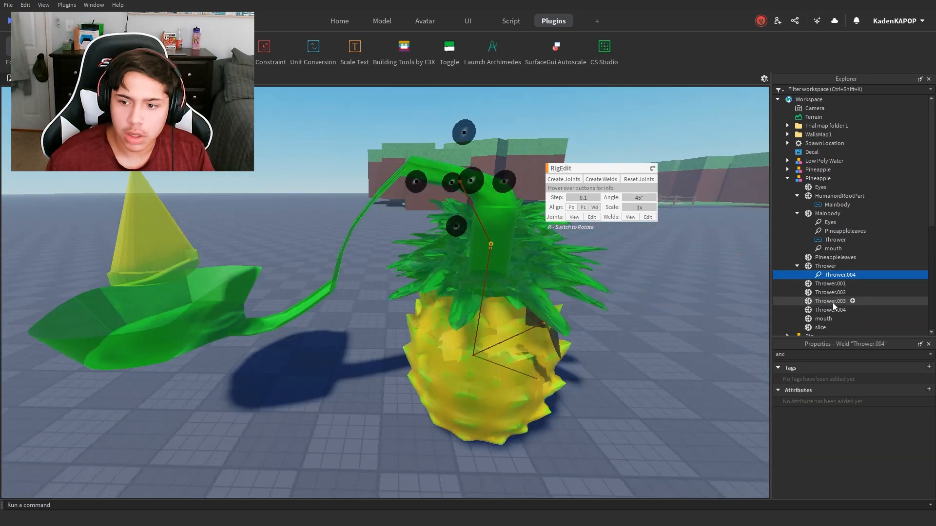
Step: Create a RigEdit joint from Thrower.004 to Thrower.003
{"action": "left_click", "coordinate": [832, 301]}
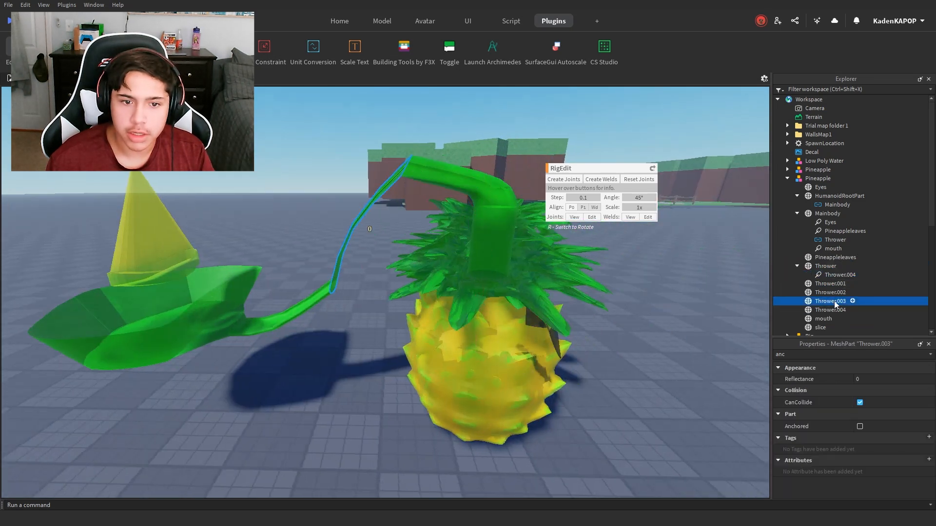
{"action": "left_click", "coordinate": [835, 311], "text": "shift"}
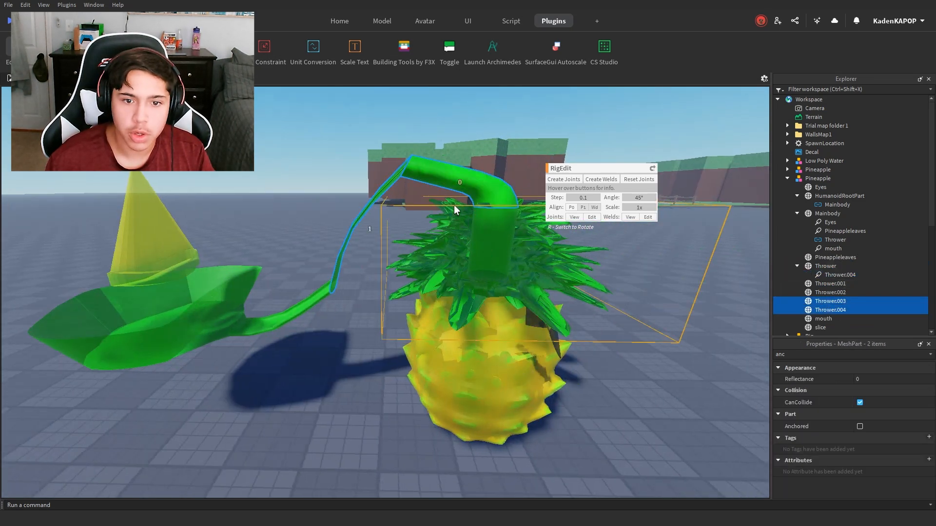
{"action": "left_click", "coordinate": [564, 180]}
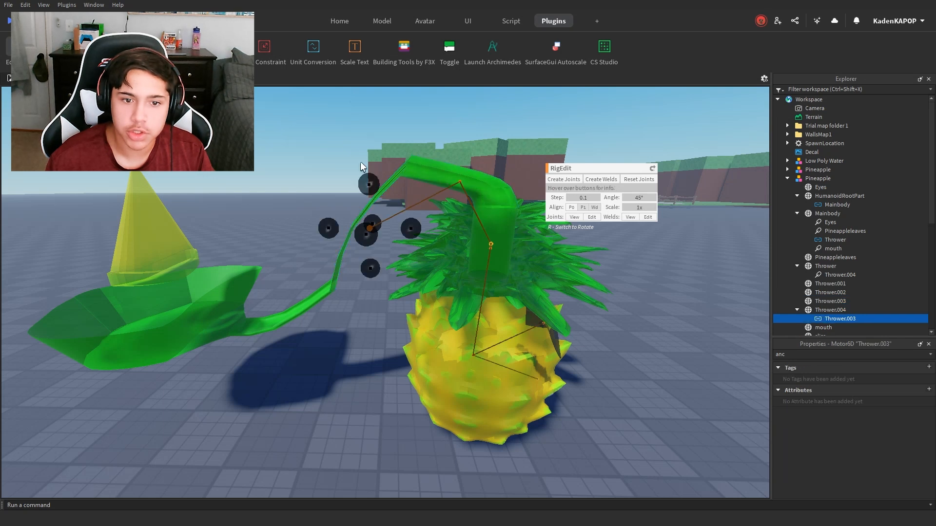
Step: Create a RigEdit joint from Thrower.003 to Thrower.002, selecting Thrower.003 first
{"action": "left_click", "coordinate": [832, 302]}
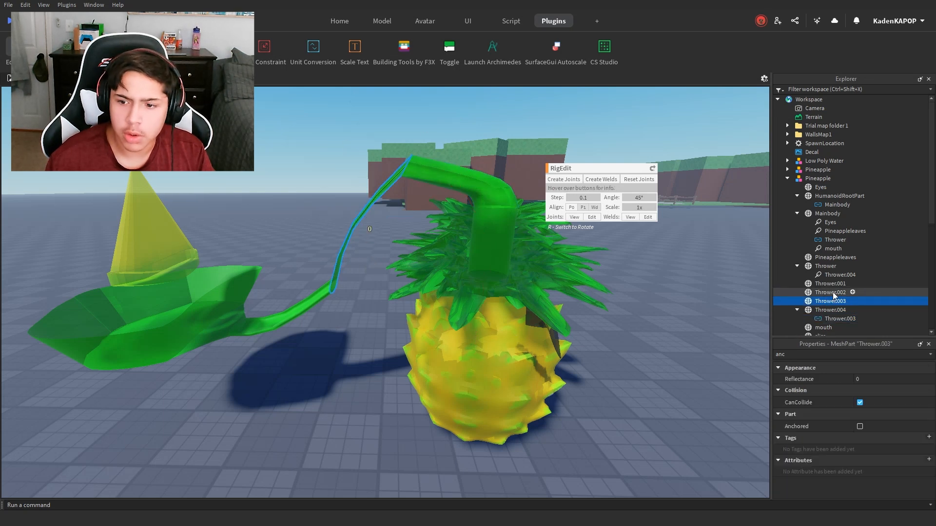
{"action": "left_click", "coordinate": [833, 293], "text": "shift"}
{"action": "left_click", "coordinate": [570, 182]}
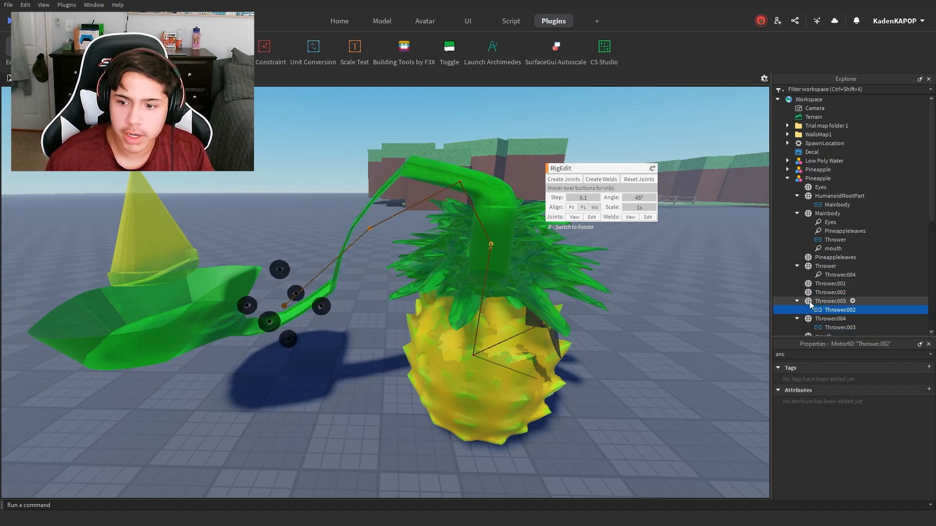
Step: Create a RigEdit joint from Thrower.002 to the scoop part Thrower.001, then inspect the joint chain along the arm
{"action": "left_click", "coordinate": [822, 292]}
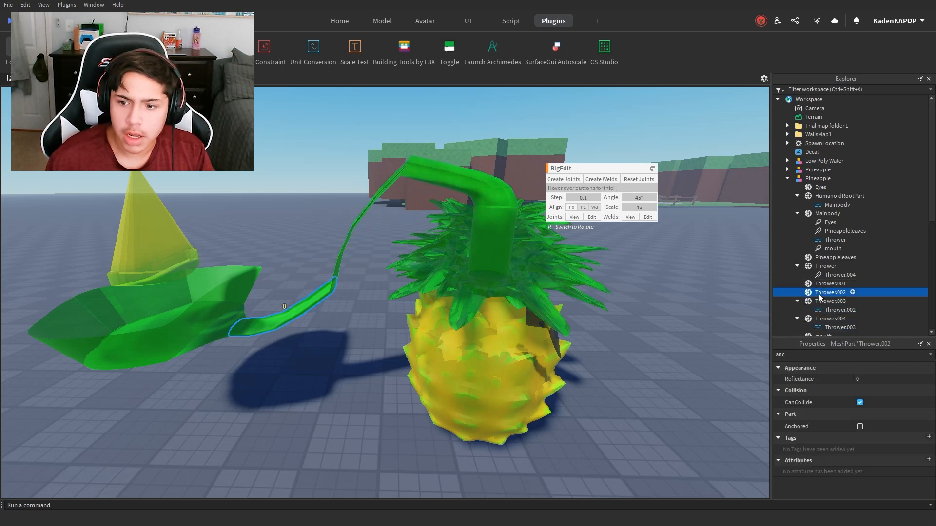
{"action": "left_click", "coordinate": [566, 182]}
{"action": "right_click_drag", "start_coordinate": [495, 216], "coordinate": [254, 135]}
{"action": "key", "text": "a"}
{"action": "scroll", "coordinate": [431, 324], "scroll_direction": "up", "scroll_amount": 4}
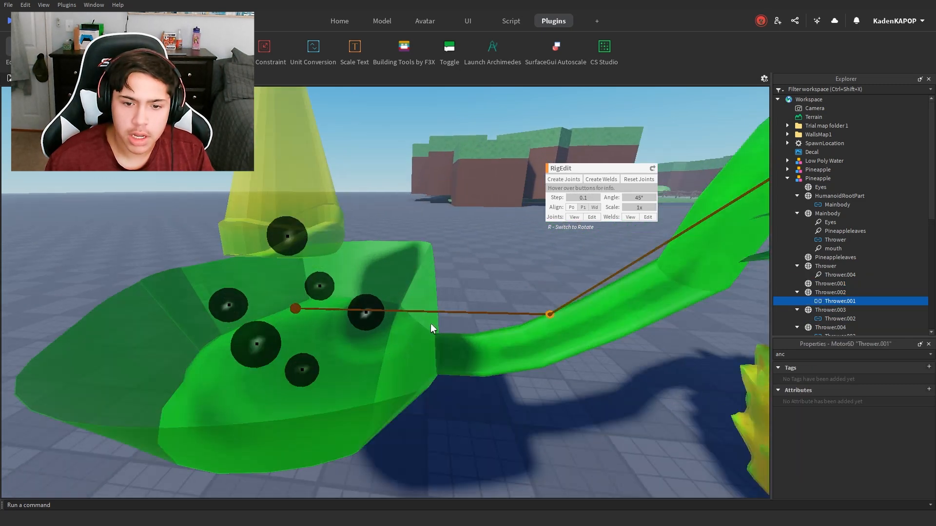
{"action": "scroll", "coordinate": [431, 323], "scroll_direction": "down", "scroll_amount": 4}
{"action": "key", "text": "d"}
{"action": "key", "text": "a"}
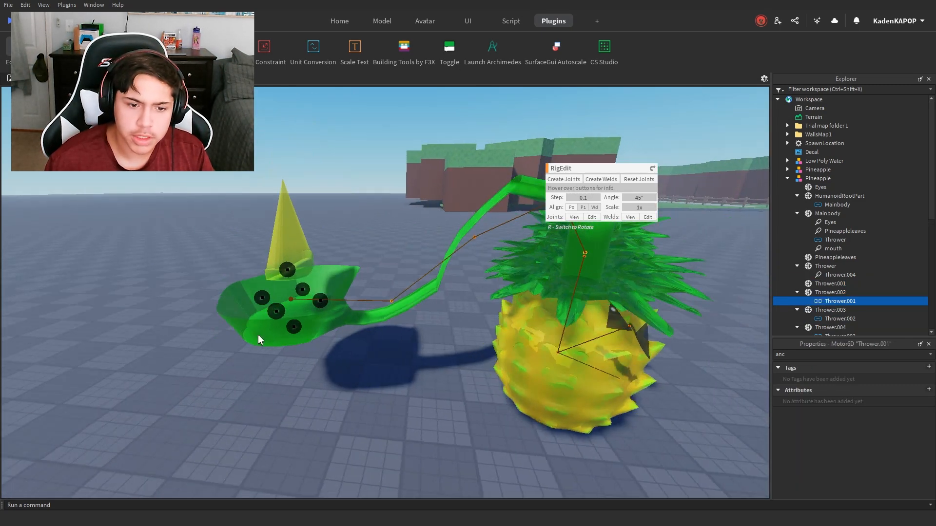
{"action": "key", "text": "a"}
{"action": "key", "text": "d"}
{"action": "key", "text": "a"}
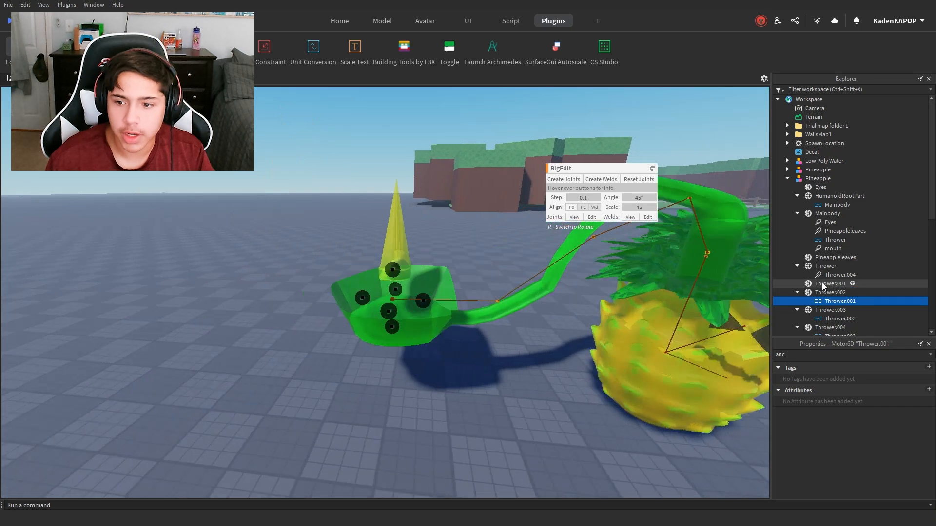
Step: Collapse the Thrower parts, the Mainbody and the HumanoidRootPart in the Pineapple model's hierarchy
{"action": "left_click", "coordinate": [797, 293]}
{"action": "left_click", "coordinate": [797, 302]}
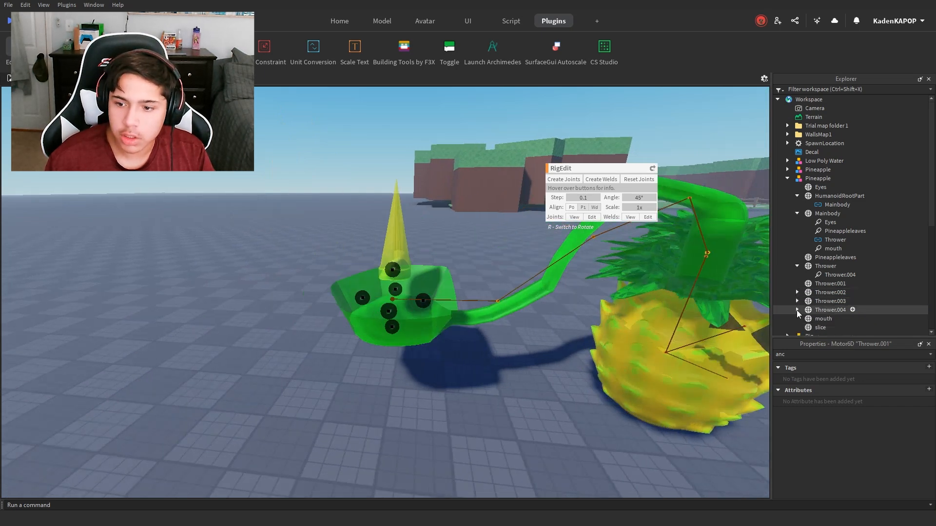
{"action": "left_click", "coordinate": [797, 310]}
{"action": "left_click", "coordinate": [797, 266]}
{"action": "left_click", "coordinate": [797, 214]}
{"action": "left_click", "coordinate": [797, 196]}
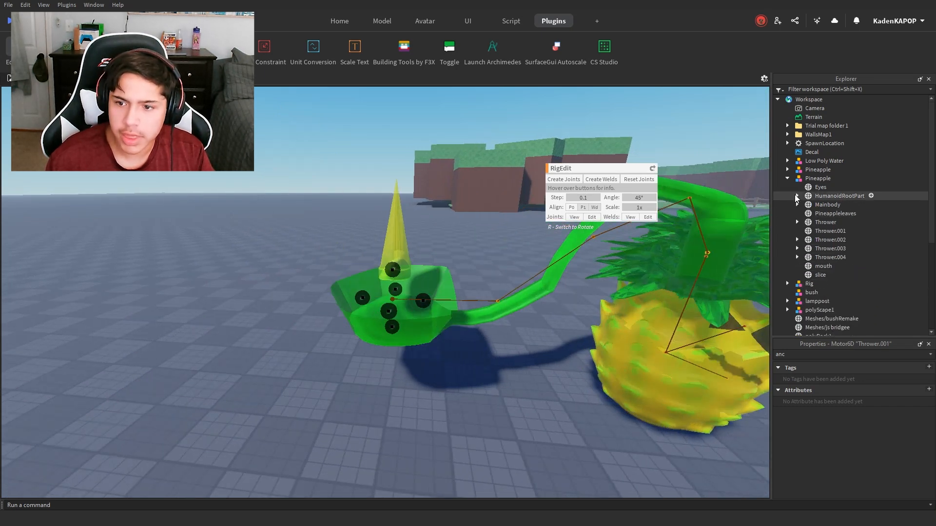
Step: Check the Pineapple model's parts one by one, including the Eyes, slice, Thrower.001 and mouth
{"action": "left_click", "coordinate": [817, 189]}
{"action": "key", "text": "d"}
{"action": "right_click_drag", "start_coordinate": [569, 215], "coordinate": [569, 214]}
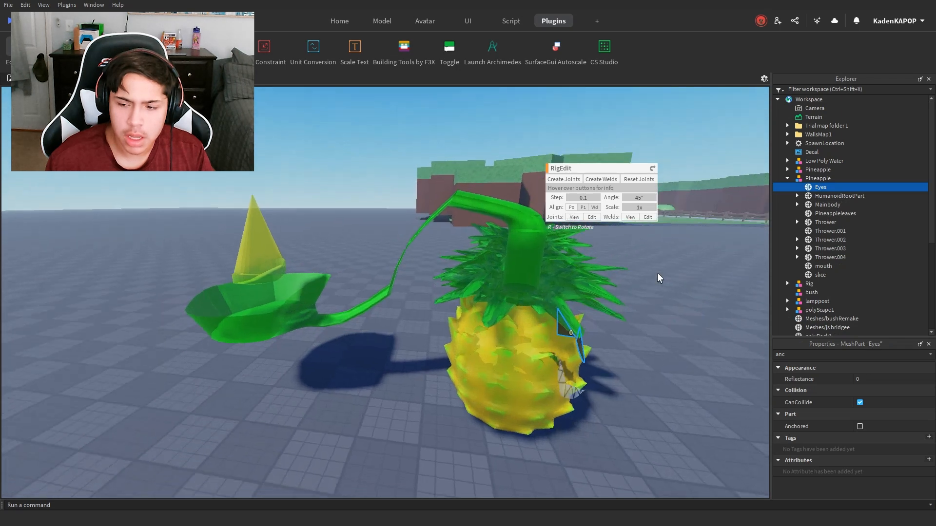
{"action": "key", "text": "a"}
{"action": "left_click", "coordinate": [819, 276]}
{"action": "right_click_drag", "start_coordinate": [457, 224], "coordinate": [456, 225]}
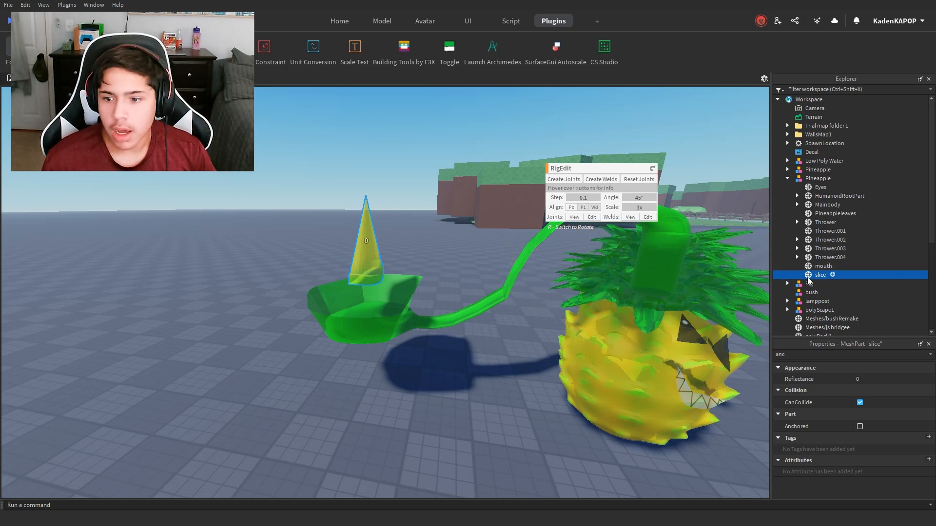
{"action": "left_click", "coordinate": [827, 195]}
{"action": "left_click", "coordinate": [827, 187]}
{"action": "left_click", "coordinate": [824, 198]}
{"action": "left_click", "coordinate": [821, 232]}
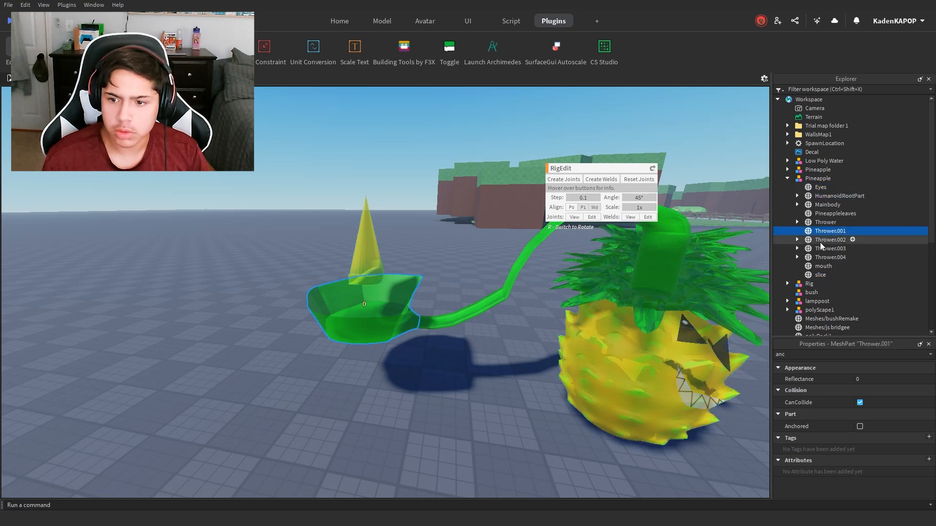
{"action": "left_click", "coordinate": [823, 266]}
Step: Create a RigEdit joint from Thrower.001 to the slice, selecting Thrower.001 first
{"action": "left_click", "coordinate": [824, 274]}
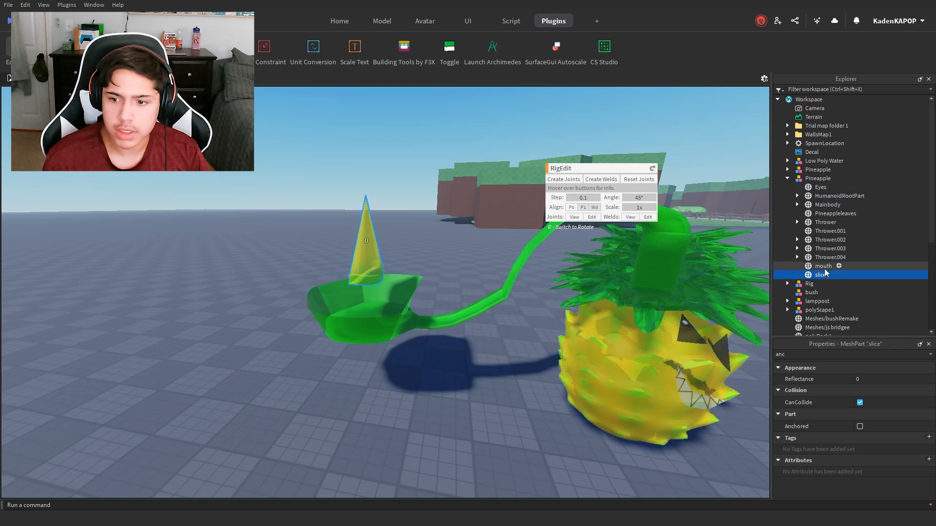
{"action": "left_click", "coordinate": [828, 233]}
{"action": "left_click", "coordinate": [820, 275], "text": "ctrl"}
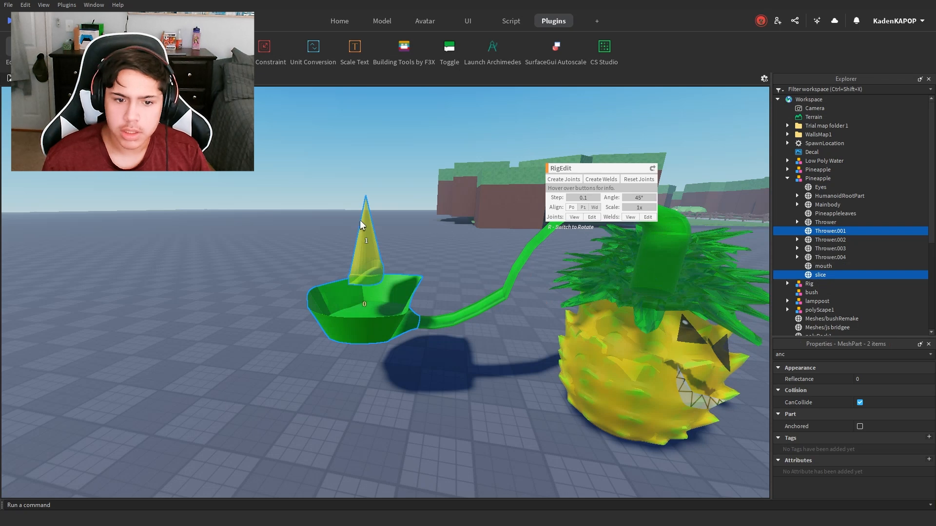
{"action": "left_click", "coordinate": [567, 180]}
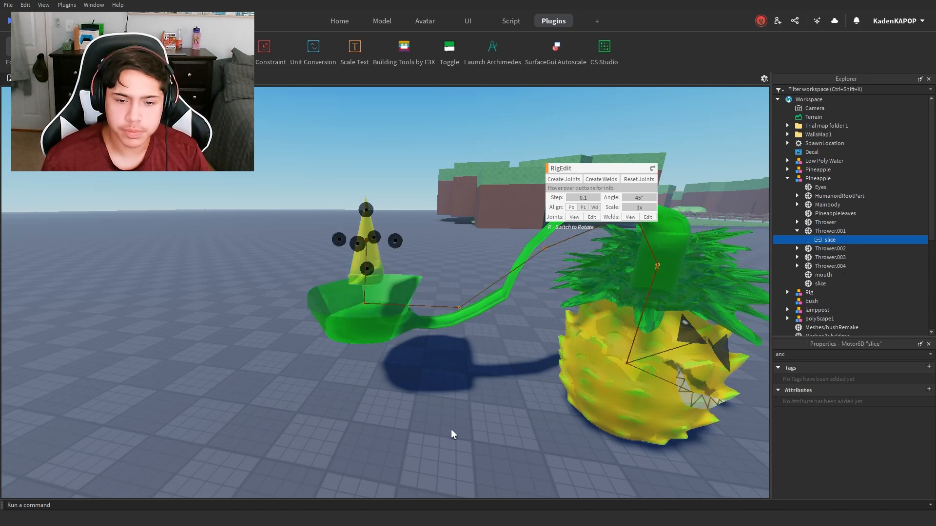
Step: Move the slice's joint pivot down to the base of the slice, where it sits in the scoop
{"action": "right_click_drag", "start_coordinate": [384, 240], "coordinate": [385, 243]}
{"action": "scroll", "coordinate": [383, 240], "scroll_direction": "up", "scroll_amount": 4}
{"action": "scroll", "coordinate": [385, 244], "scroll_direction": "down", "scroll_amount": 3}
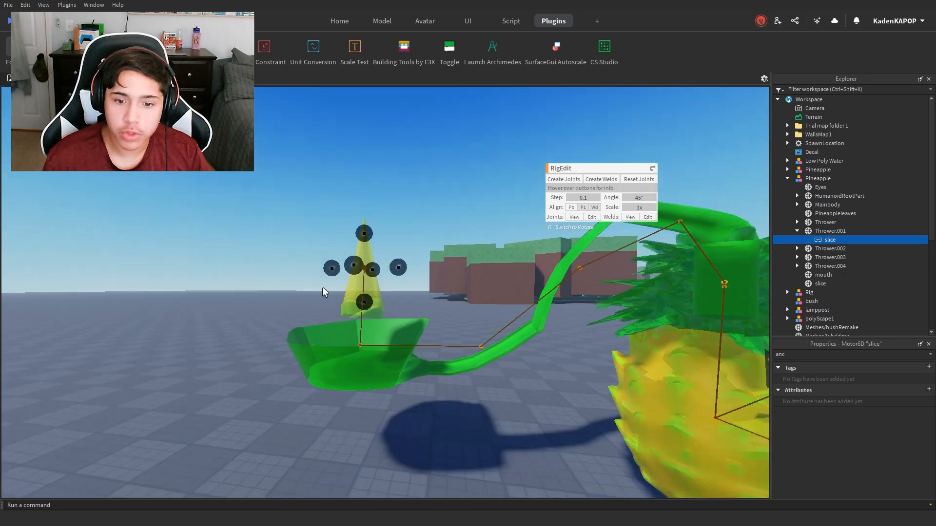
{"action": "left_click_drag", "start_coordinate": [369, 310], "coordinate": [364, 341]}
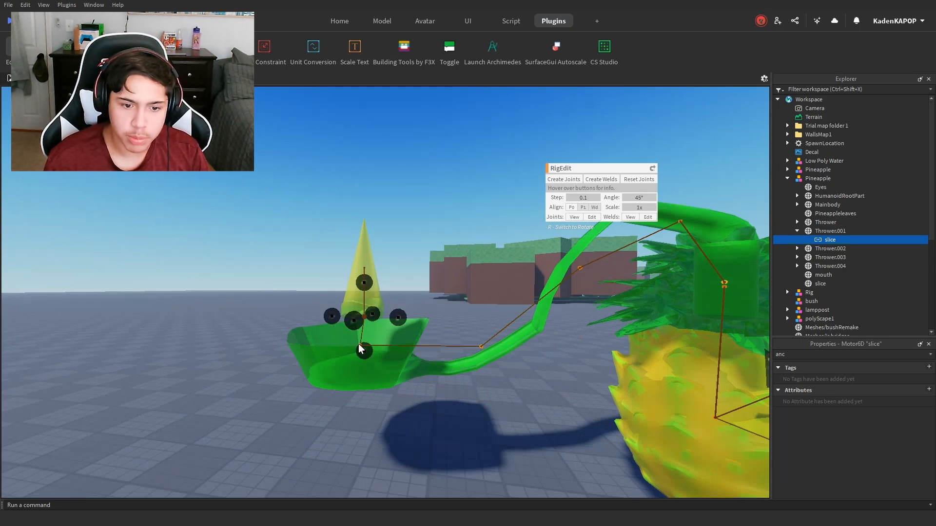
Step: Select the Thrower.001 joint in the scoop and shift its pivot sideways toward the thrower arm
{"action": "right_click_drag", "start_coordinate": [462, 352], "coordinate": [464, 356]}
{"action": "scroll", "coordinate": [464, 355], "scroll_direction": "up", "scroll_amount": 4}
{"action": "scroll", "coordinate": [464, 355], "scroll_direction": "down", "scroll_amount": 3}
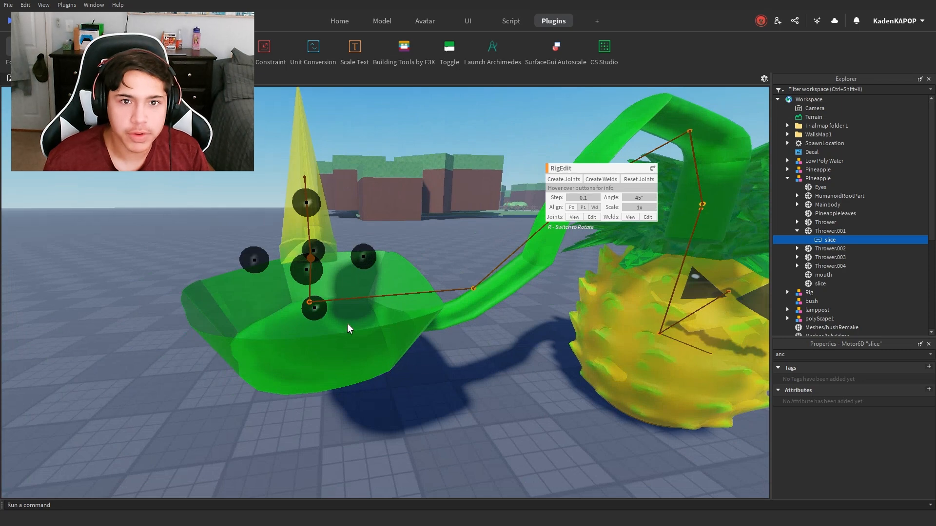
{"action": "left_click", "coordinate": [310, 302]}
{"action": "left_click_drag", "start_coordinate": [365, 298], "coordinate": [449, 294]}
{"action": "scroll", "coordinate": [465, 308], "scroll_direction": "up", "scroll_amount": 3}
{"action": "right_click_drag", "start_coordinate": [463, 307], "coordinate": [465, 308]}
{"action": "key", "text": "s"}
{"action": "key", "text": "a"}
{"action": "key", "text": "d"}
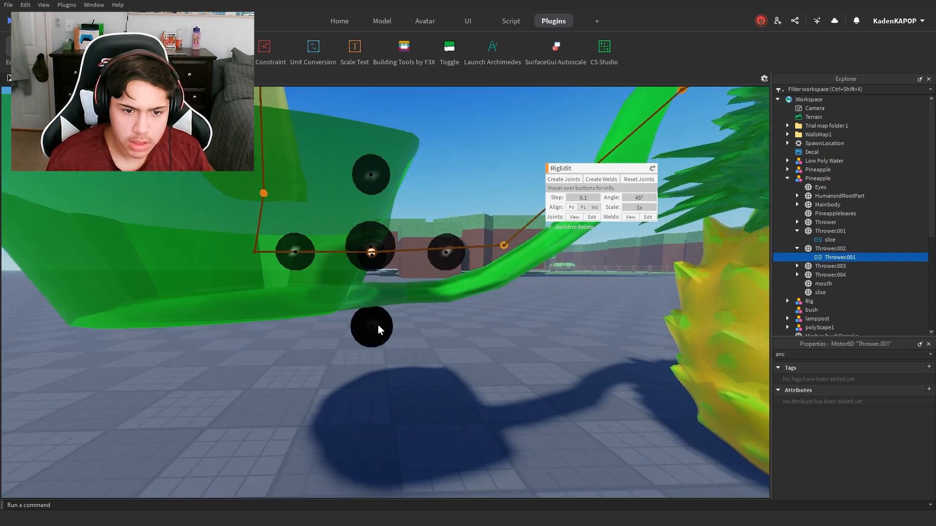
Step: Lower the Thrower.001 joint pivot and align it with the neck where the scoop meets the arm
{"action": "left_click_drag", "start_coordinate": [377, 326], "coordinate": [373, 376]}
{"action": "left_click_drag", "start_coordinate": [443, 297], "coordinate": [481, 295]}
{"action": "right_click_drag", "start_coordinate": [441, 308], "coordinate": [476, 307]}
{"action": "key", "text": "d"}
{"action": "key", "text": "w"}
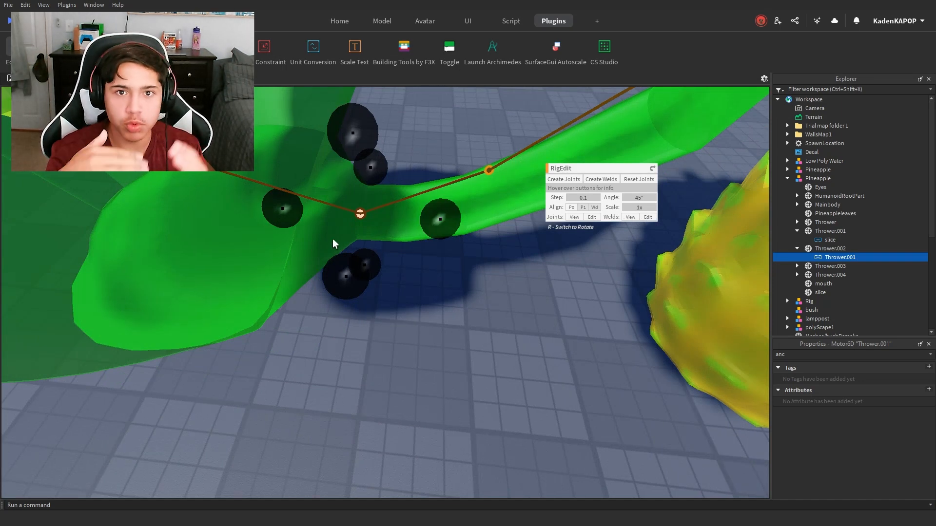
{"action": "right_click_drag", "start_coordinate": [469, 344], "coordinate": [469, 346]}
{"action": "key", "text": "w"}
{"action": "key", "text": "s"}
{"action": "key", "text": "s"}
{"action": "key", "text": "w"}
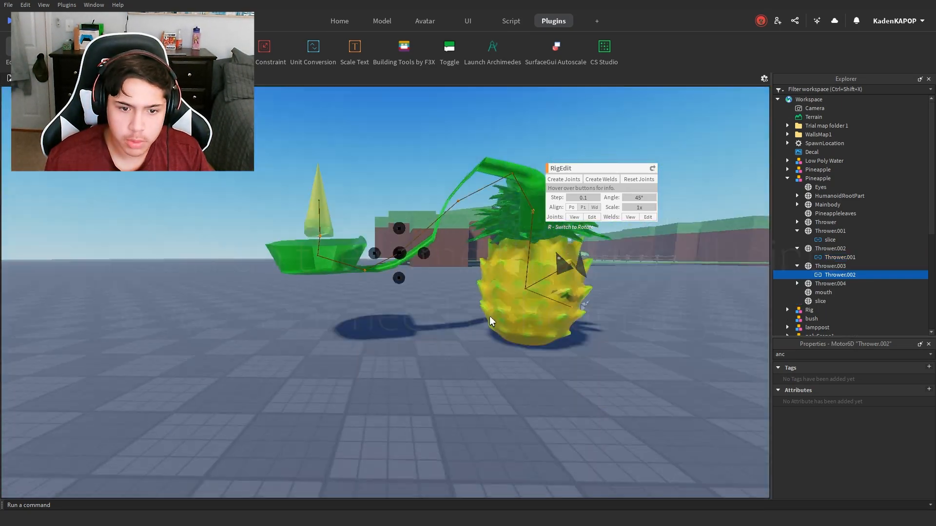
Step: Move the thrower's uppermost joint pivot sideways and down to the bend at the top of the upright stem
{"action": "scroll", "coordinate": [490, 321], "scroll_direction": "up", "scroll_amount": 2}
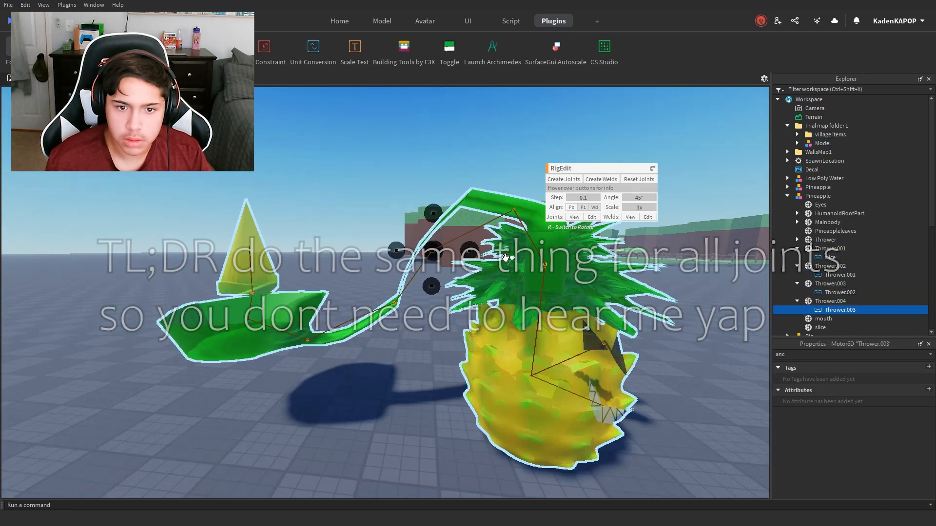
{"action": "left_click_drag", "start_coordinate": [505, 257], "coordinate": [504, 256]}
{"action": "right_click_drag", "start_coordinate": [463, 211], "coordinate": [323, 163]}
{"action": "scroll", "coordinate": [323, 146], "scroll_direction": "up", "scroll_amount": 2}
{"action": "left_click", "coordinate": [323, 147]}
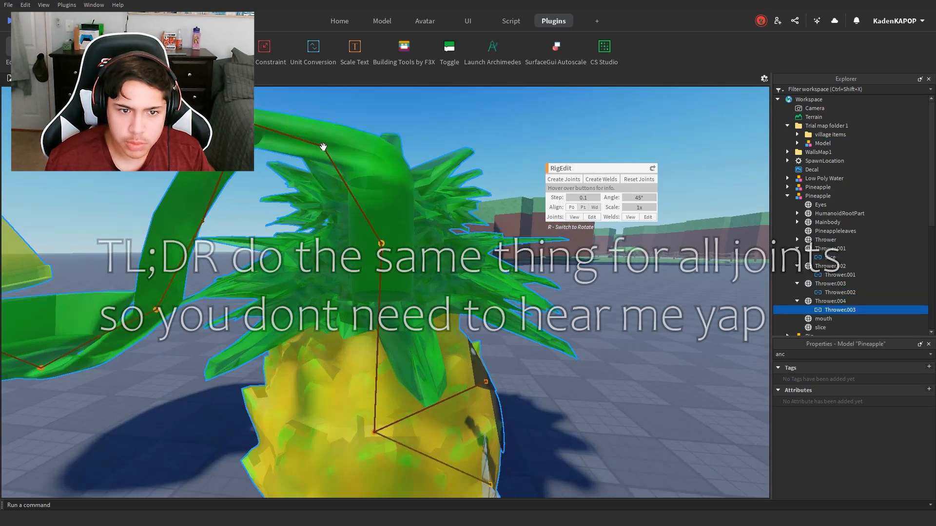
{"action": "left_click", "coordinate": [323, 147]}
{"action": "left_click_drag", "start_coordinate": [390, 145], "coordinate": [446, 141]}
{"action": "left_click_drag", "start_coordinate": [383, 204], "coordinate": [376, 255]}
Step: Lower the Mainbody-to-Thrower joint pivot to the base of the leaves, where the stem meets the pineapple body
{"action": "right_click_drag", "start_coordinate": [471, 248], "coordinate": [466, 225]}
{"action": "left_click", "coordinate": [463, 215]}
{"action": "left_click_drag", "start_coordinate": [449, 287], "coordinate": [446, 368]}
{"action": "scroll", "coordinate": [446, 341], "scroll_direction": "down", "scroll_amount": 5}
{"action": "scroll", "coordinate": [415, 273], "scroll_direction": "up", "scroll_amount": 4}
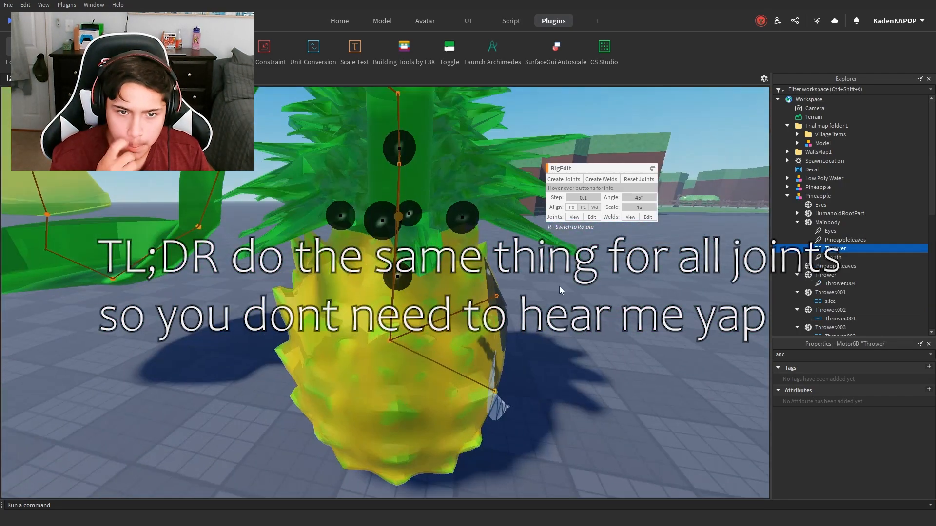
{"action": "scroll", "coordinate": [561, 291], "scroll_direction": "down", "scroll_amount": 3}
{"action": "right_click_drag", "start_coordinate": [309, 297], "coordinate": [539, 376]}
{"action": "scroll", "coordinate": [539, 376], "scroll_direction": "down", "scroll_amount": 3}
{"action": "left_click", "coordinate": [539, 301]}
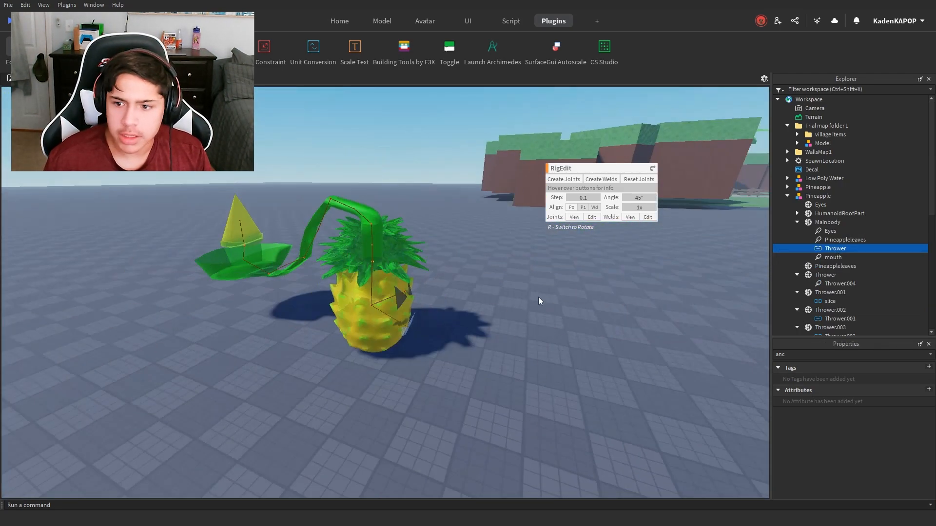
Step: Collapse the Mainbody, Thrower, Thrower.001, Thrower.003 and Thrower.004 parts in the Pineapple model's hierarchy
{"action": "left_click", "coordinate": [797, 222]}
{"action": "left_click", "coordinate": [798, 240]}
{"action": "left_click", "coordinate": [797, 249]}
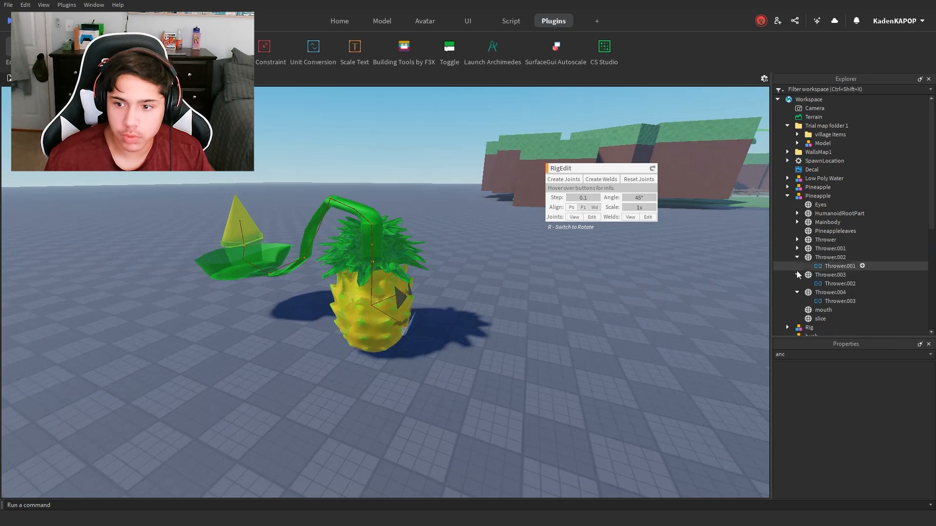
{"action": "left_click", "coordinate": [798, 275]}
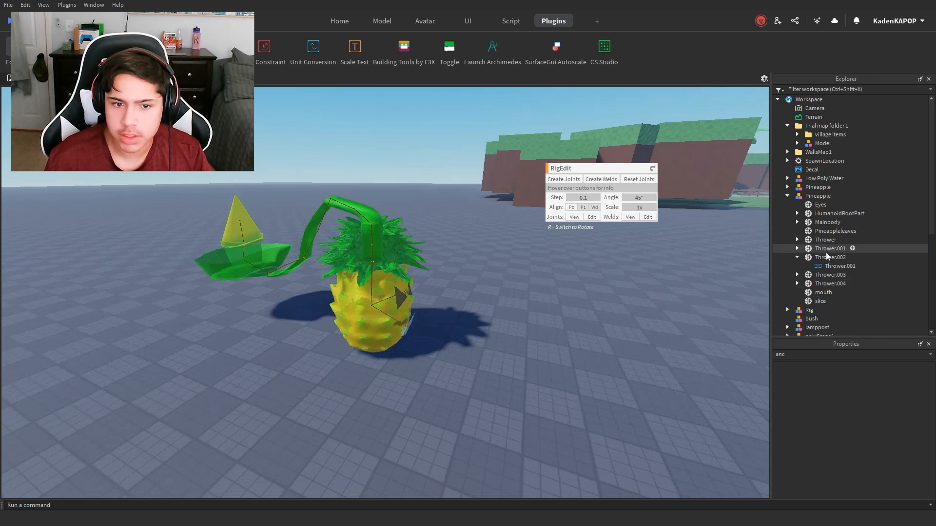
Step: Add a Humanoid object to the rigged Pineapple model
{"action": "right_click_drag", "start_coordinate": [444, 239], "coordinate": [421, 238]}
{"action": "scroll", "coordinate": [439, 236], "scroll_direction": "up", "scroll_amount": 4}
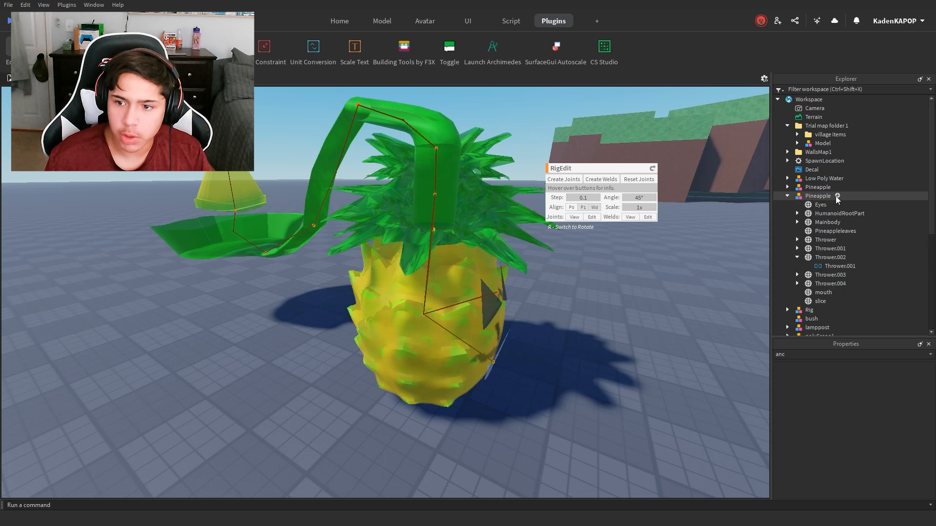
{"action": "left_click", "coordinate": [818, 196]}
{"action": "left_click", "coordinate": [837, 196]}
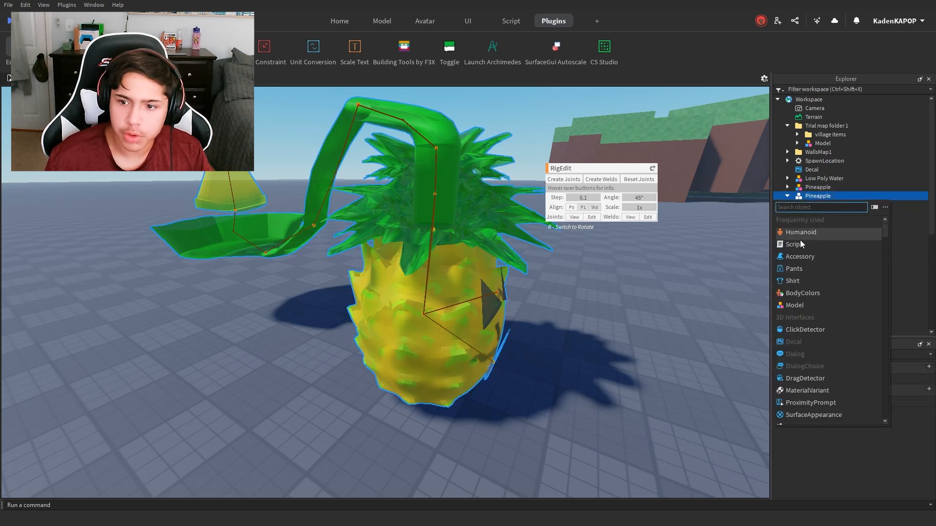
{"action": "left_click", "coordinate": [801, 234]}
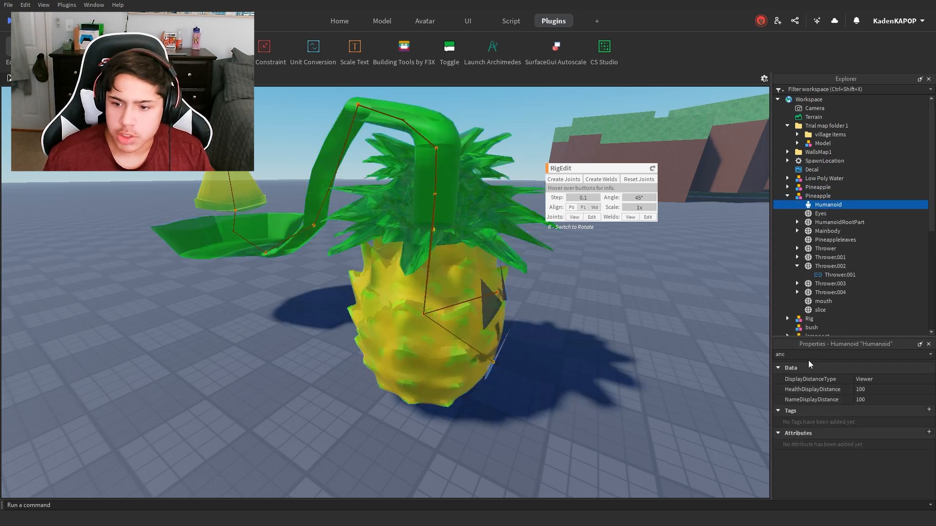
Step: Clear the property filter and review the Humanoid's settings, from its rig type to its jump settings
{"action": "key", "text": "BackSpace"}
{"action": "key", "text": "BackSpace"}
{"action": "key", "text": "BackSpace"}
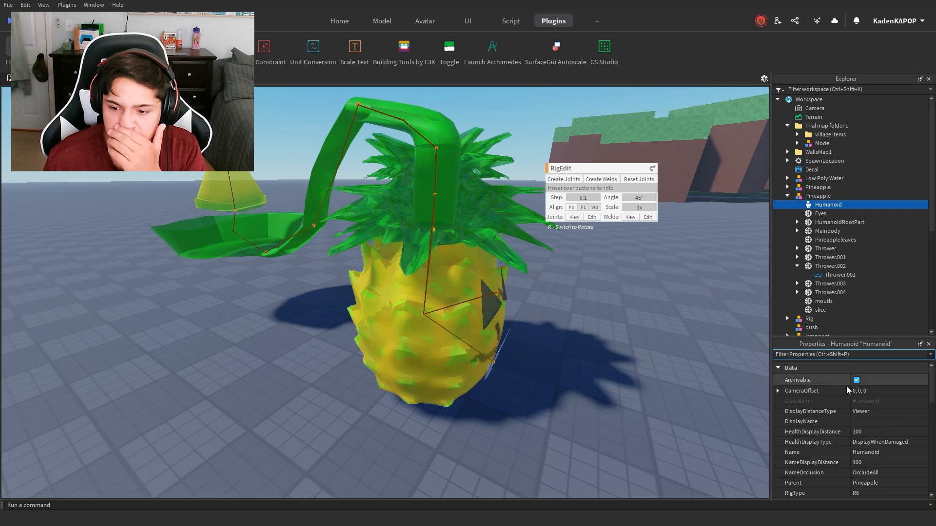
{"action": "scroll", "coordinate": [855, 473], "scroll_direction": "down", "scroll_amount": 3}
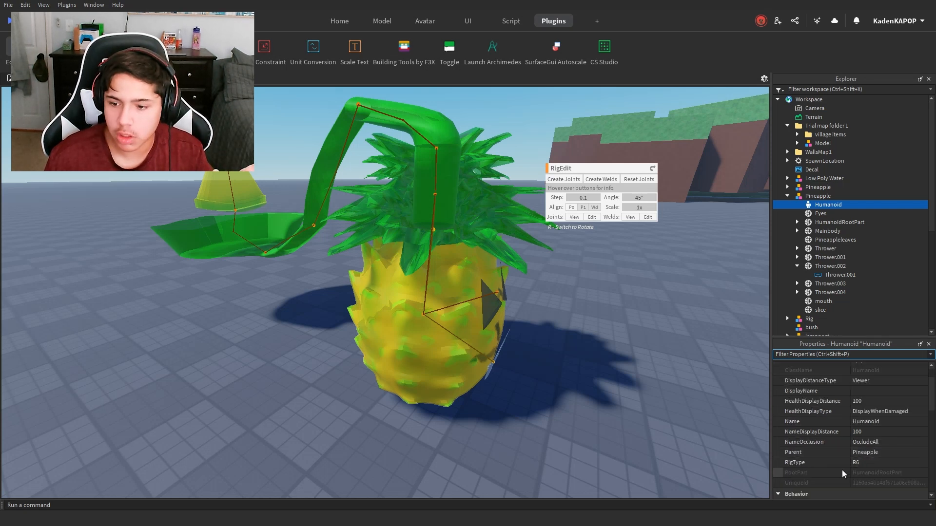
{"action": "scroll", "coordinate": [832, 473], "scroll_direction": "down", "scroll_amount": 5}
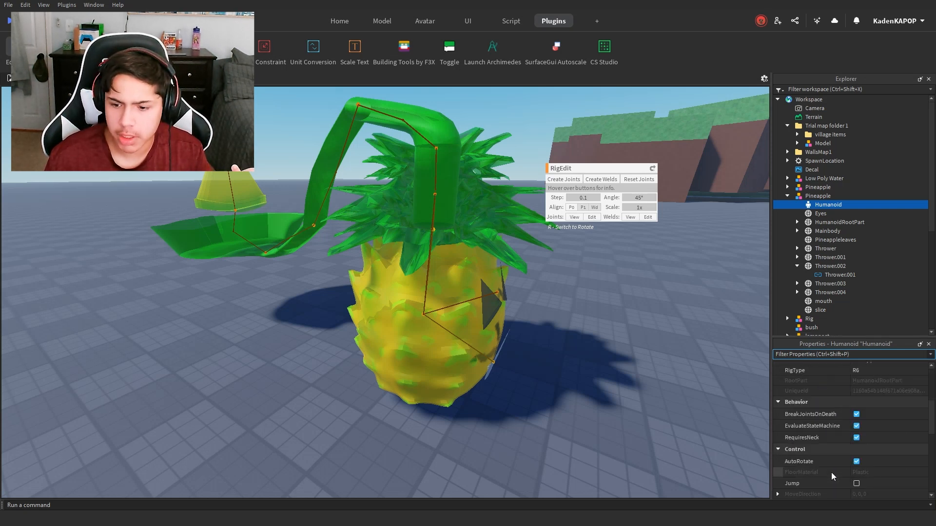
{"action": "scroll", "coordinate": [832, 473], "scroll_direction": "down", "scroll_amount": 8}
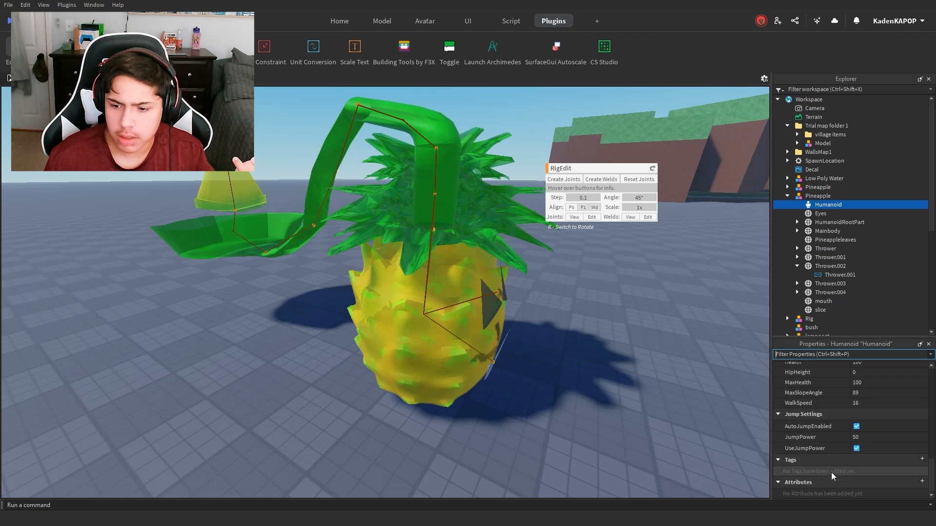
{"action": "scroll", "coordinate": [832, 473], "scroll_direction": "up", "scroll_amount": 3}
{"action": "left_click", "coordinate": [615, 424]}
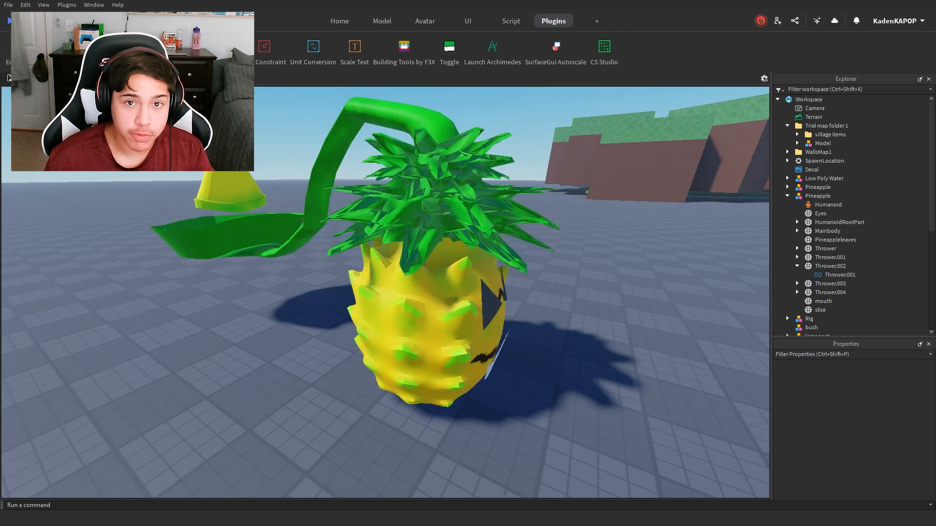
Step: Try to select the Pineapple model as a rig in Moon Animator, then close the animator
{"action": "scroll", "coordinate": [313, 293], "scroll_direction": "down", "scroll_amount": 5}
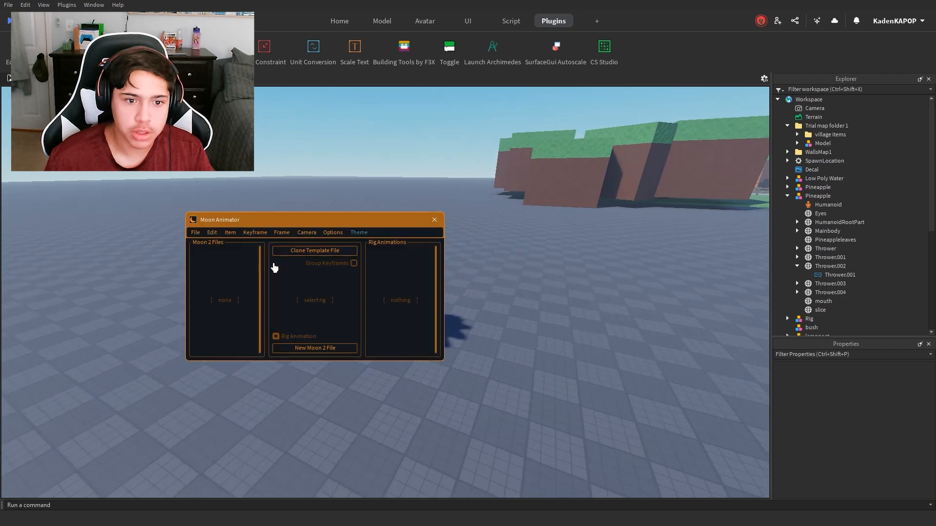
{"action": "scroll", "coordinate": [593, 278], "scroll_direction": "up", "scroll_amount": 3}
{"action": "right_click_drag", "start_coordinate": [594, 279], "coordinate": [594, 279]}
{"action": "left_click", "coordinate": [593, 279]}
{"action": "scroll", "coordinate": [594, 279], "scroll_direction": "down", "scroll_amount": 3}
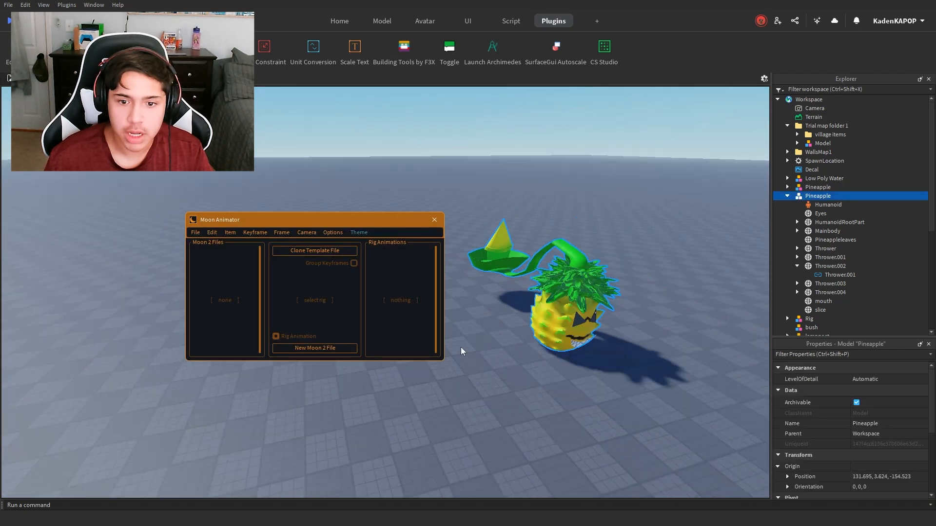
{"action": "left_click", "coordinate": [434, 221]}
{"action": "left_click", "coordinate": [504, 406]}
Step: Set the Pineapple model's PrimaryPart to HumanoidRootPart
{"action": "key", "text": "w"}
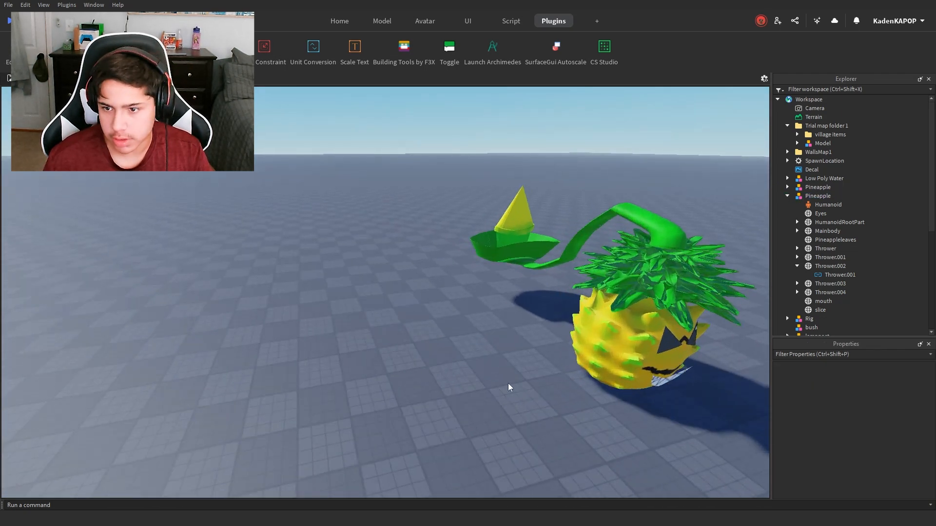
{"action": "key", "text": "d"}
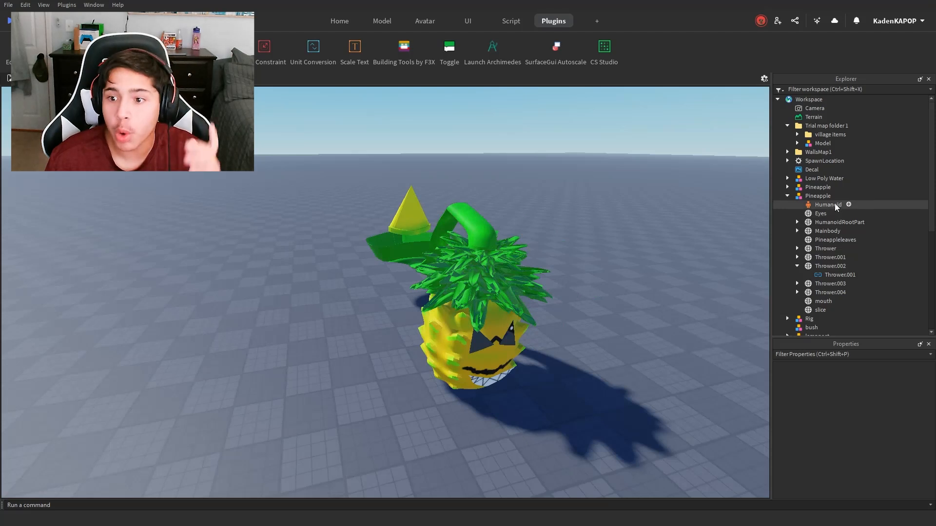
{"action": "left_click", "coordinate": [834, 223]}
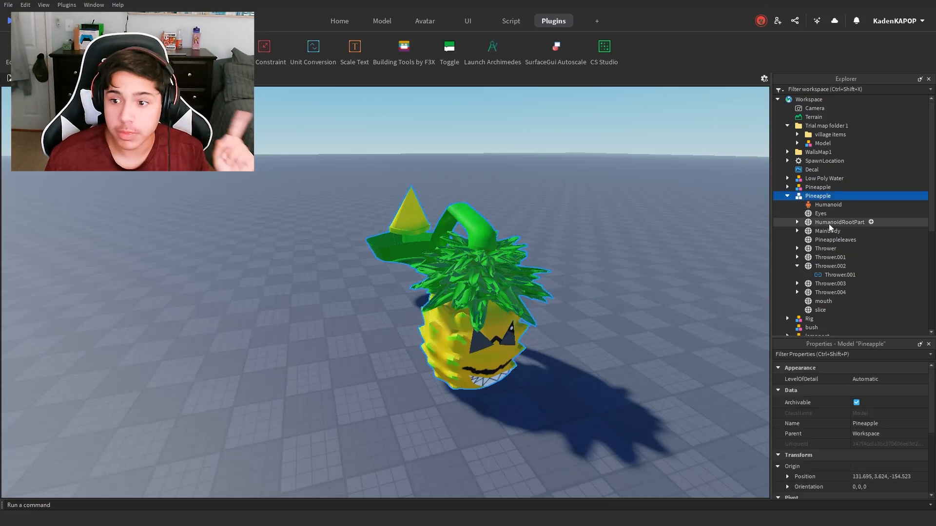
{"action": "left_click", "coordinate": [819, 196]}
{"action": "scroll", "coordinate": [883, 451], "scroll_direction": "down", "scroll_amount": 2}
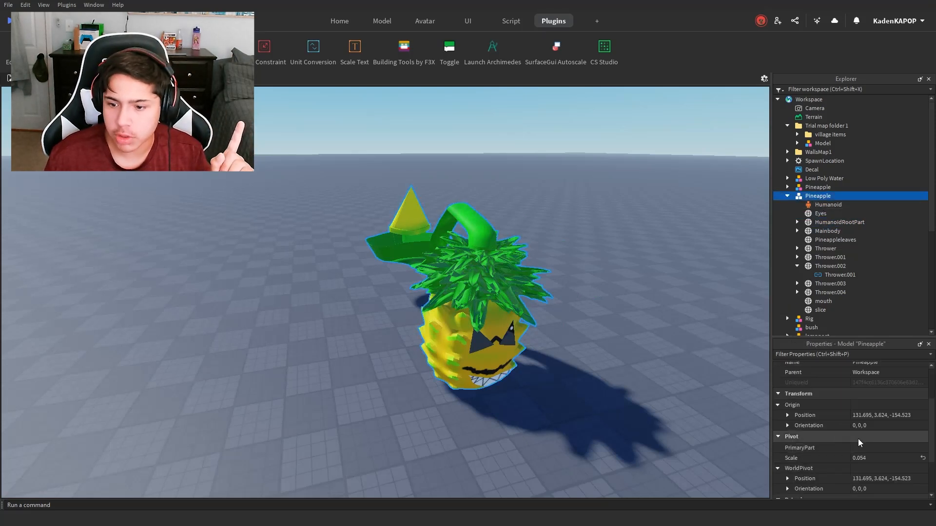
{"action": "scroll", "coordinate": [867, 415], "scroll_direction": "down", "scroll_amount": 2}
{"action": "scroll", "coordinate": [867, 417], "scroll_direction": "up", "scroll_amount": 2}
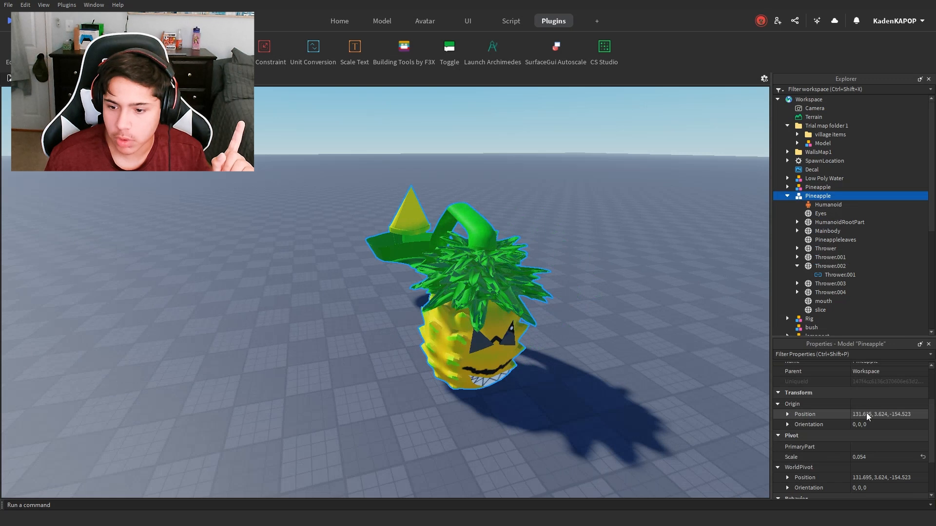
{"action": "left_click", "coordinate": [793, 446]}
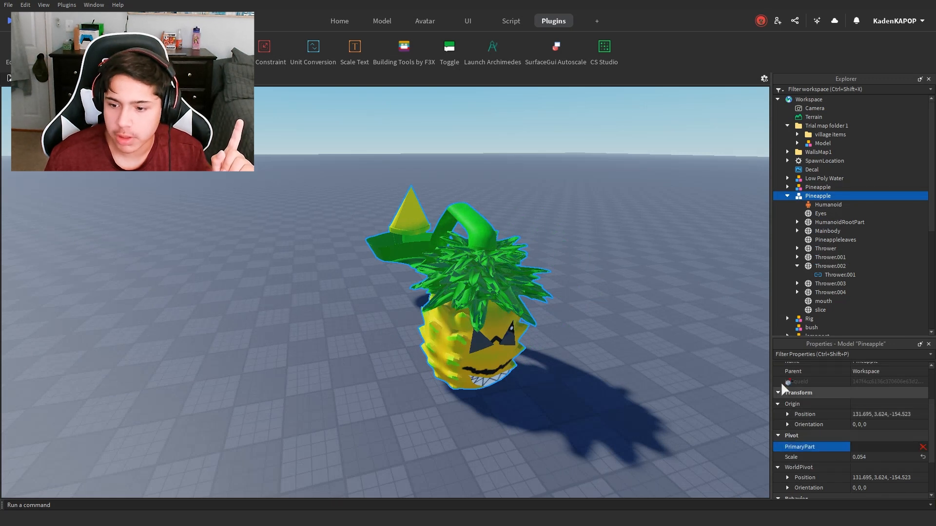
{"action": "scroll", "coordinate": [829, 202], "scroll_direction": "down", "scroll_amount": 1}
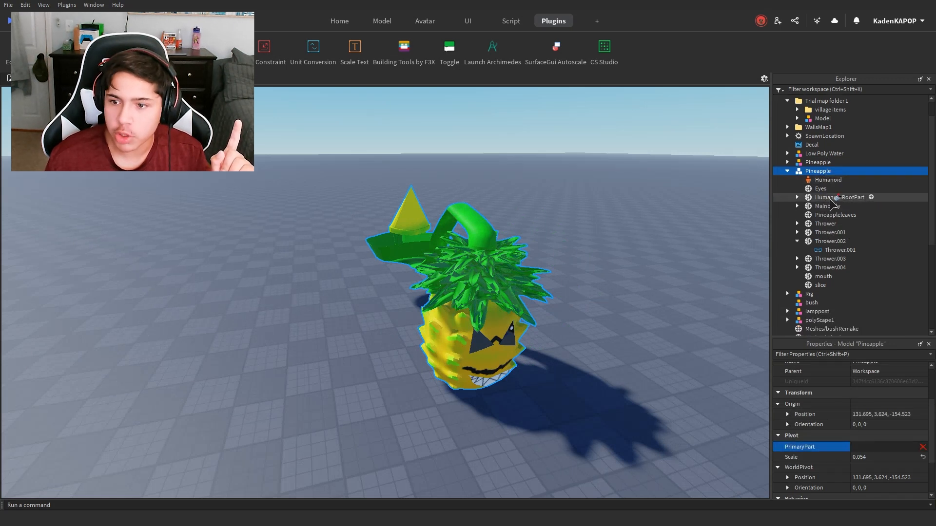
{"action": "left_click", "coordinate": [564, 374]}
Step: Try to create a new rig animation for the Pineapple model in Moon Animator
{"action": "left_click", "coordinate": [171, 49]}
{"action": "left_click", "coordinate": [495, 320]}
{"action": "right_click_drag", "start_coordinate": [672, 375], "coordinate": [655, 343]}
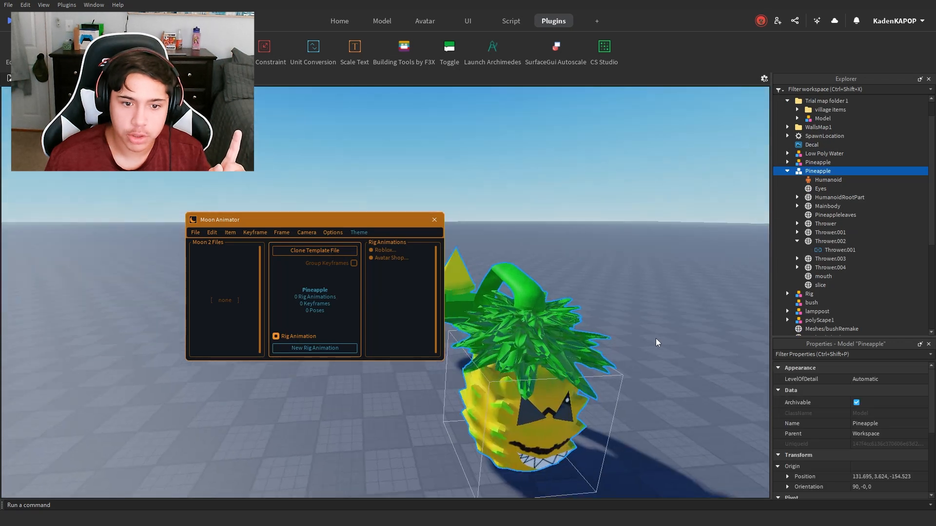
{"action": "left_click", "coordinate": [306, 349]}
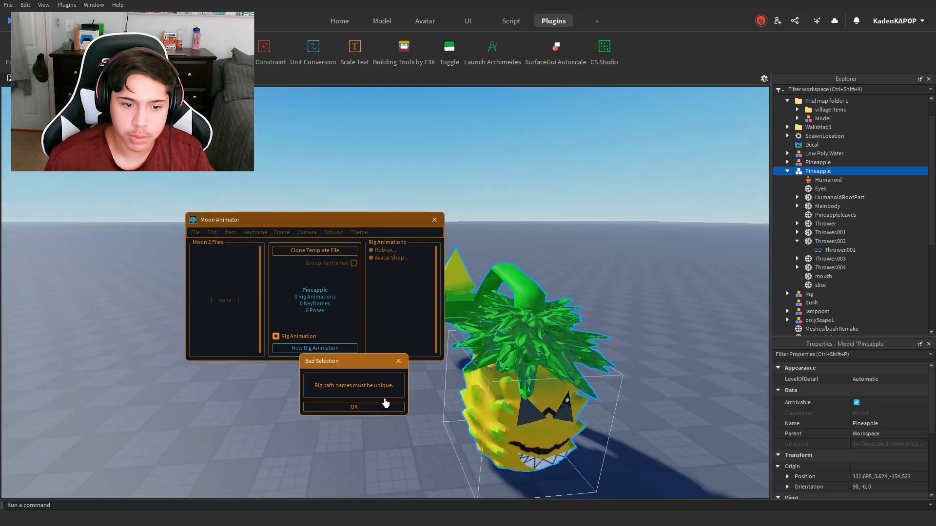
{"action": "left_click", "coordinate": [379, 408]}
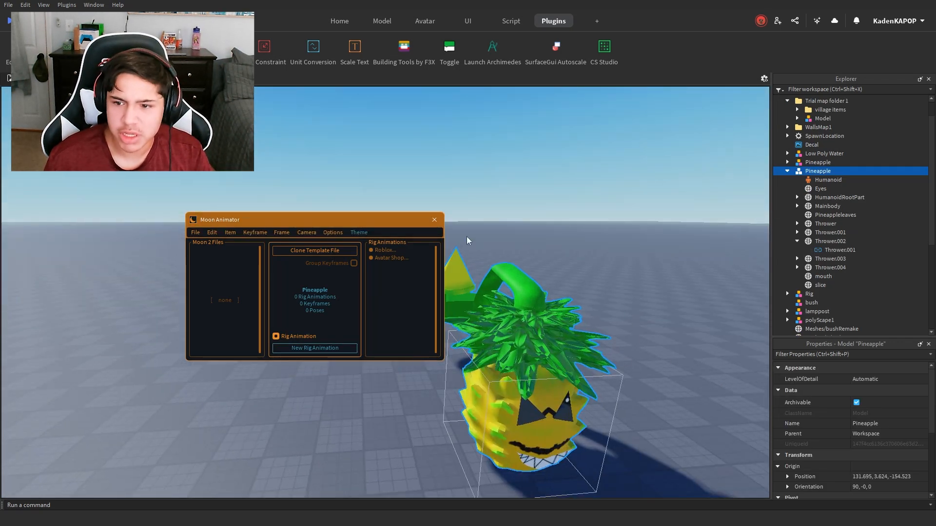
{"action": "left_click", "coordinate": [434, 220]}
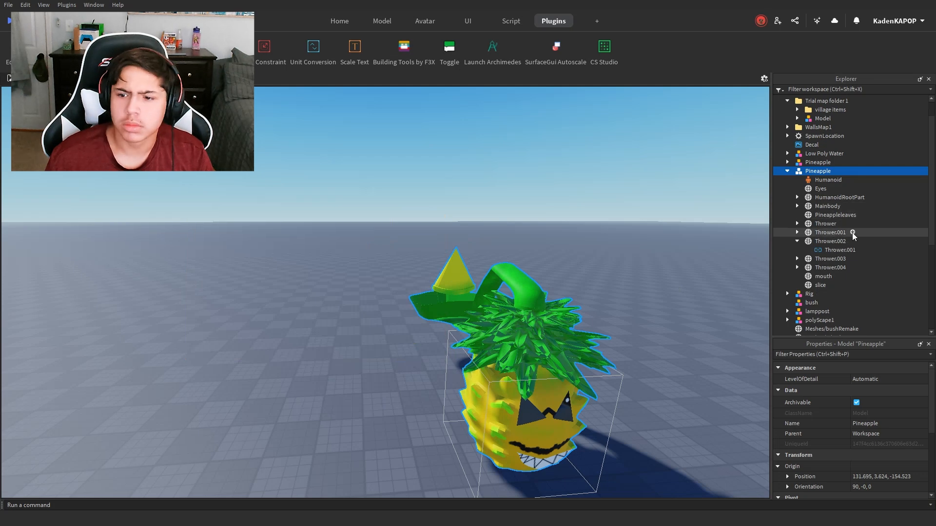
Step: Check the joints nested under Thrower and Thrower.001 in the Pineapple model for repeated names
{"action": "right_click_drag", "start_coordinate": [627, 257], "coordinate": [642, 278]}
{"action": "scroll", "coordinate": [642, 278], "scroll_direction": "up", "scroll_amount": 3}
{"action": "left_click", "coordinate": [797, 241]}
{"action": "left_click", "coordinate": [804, 233]}
{"action": "left_click", "coordinate": [797, 233]}
{"action": "left_click", "coordinate": [797, 224]}
{"action": "left_click", "coordinate": [679, 253]}
{"action": "scroll", "coordinate": [682, 253], "scroll_direction": "down", "scroll_amount": 3}
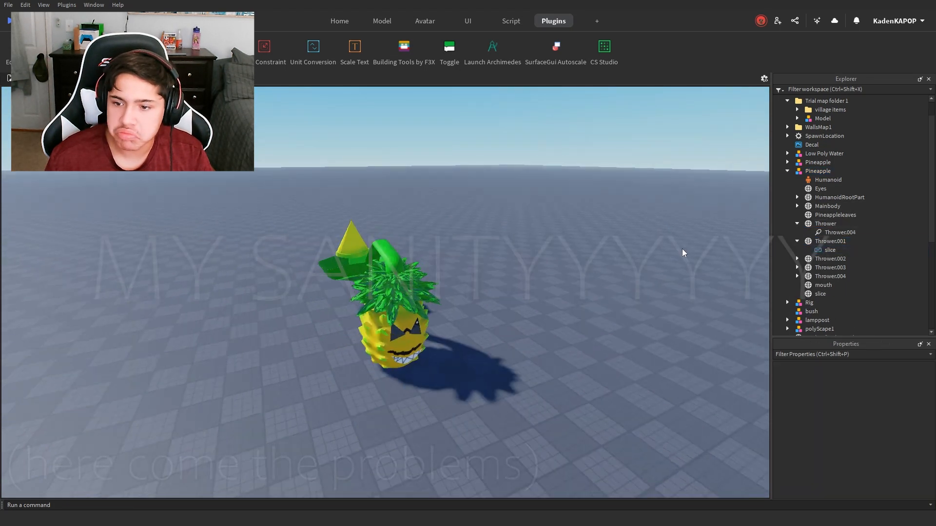
Step: Expand the parts of both Pineapple models and examine their nested joints and welds
{"action": "left_click", "coordinate": [787, 162]}
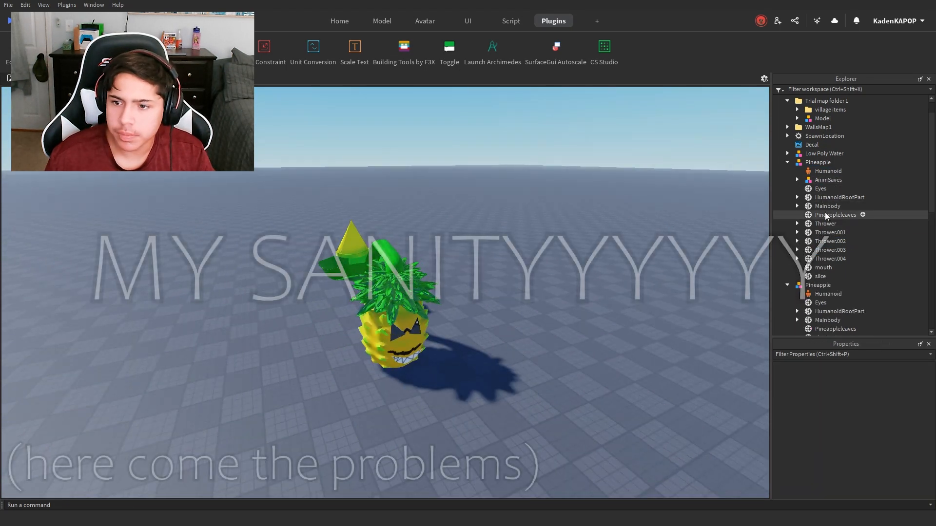
{"action": "scroll", "coordinate": [828, 250], "scroll_direction": "down", "scroll_amount": 5}
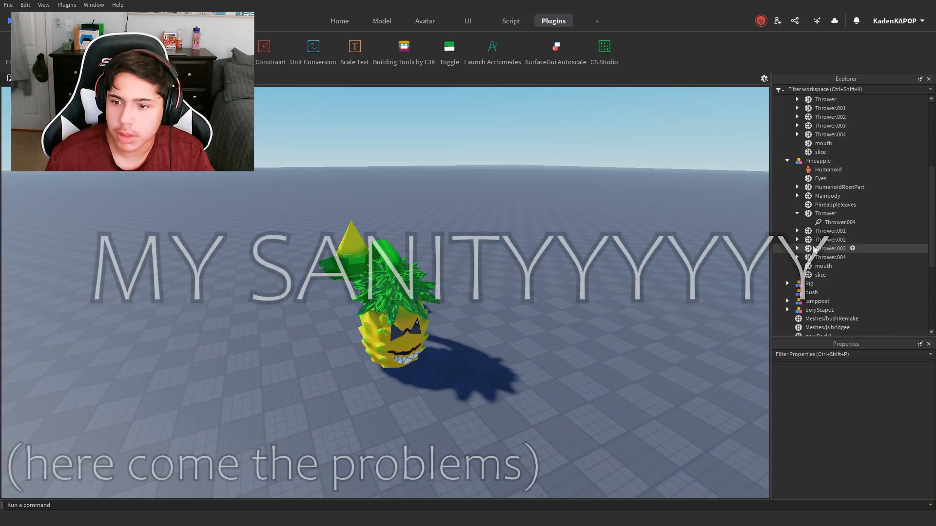
{"action": "scroll", "coordinate": [809, 215], "scroll_direction": "up", "scroll_amount": 2}
{"action": "left_click", "coordinate": [797, 237]}
{"action": "left_click", "coordinate": [797, 255]}
{"action": "scroll", "coordinate": [797, 258], "scroll_direction": "down", "scroll_amount": 3}
{"action": "left_click", "coordinate": [798, 259]}
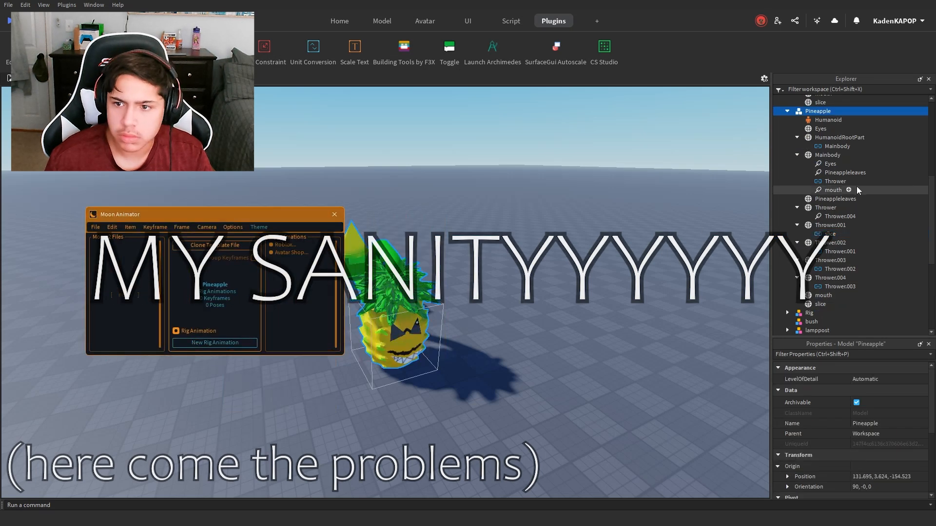
Step: Load the Pineapple rig into a new Moon Animator animation
{"action": "left_click", "coordinate": [530, 178]}
{"action": "left_click", "coordinate": [242, 343]}
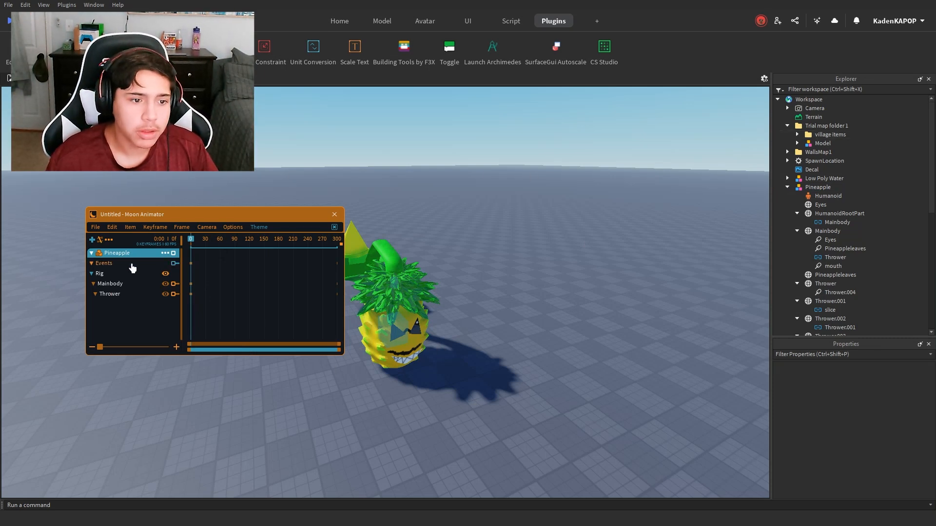
Step: Examine the pineapple's throwing arm from several angles and compare it with the Thrower track in the animation rig
{"action": "scroll", "coordinate": [447, 281], "scroll_direction": "up", "scroll_amount": 3}
{"action": "key", "text": "a"}
{"action": "right_click_drag", "start_coordinate": [449, 305], "coordinate": [449, 306]}
{"action": "scroll", "coordinate": [531, 324], "scroll_direction": "up", "scroll_amount": 2}
{"action": "right_click_drag", "start_coordinate": [508, 340], "coordinate": [508, 340]}
{"action": "key", "text": "a"}
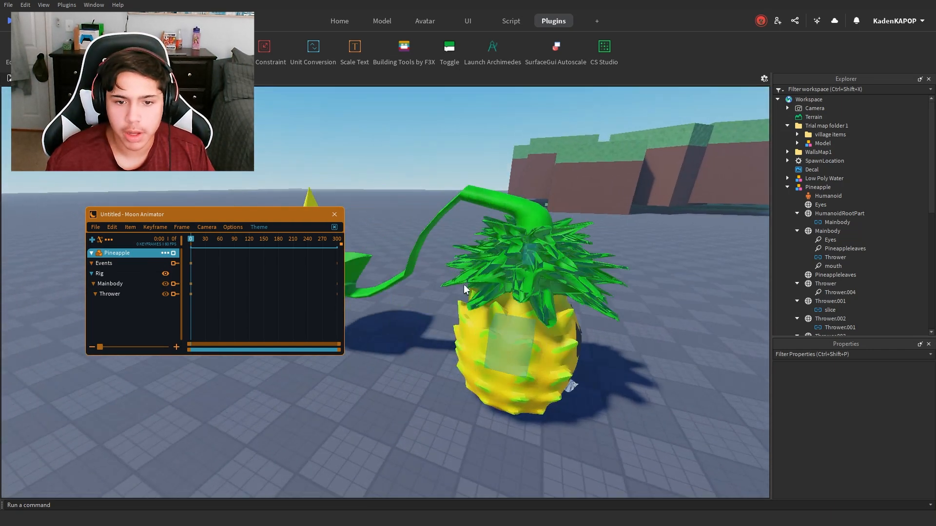
{"action": "scroll", "coordinate": [449, 259], "scroll_direction": "up", "scroll_amount": 4}
{"action": "right_click_drag", "start_coordinate": [449, 259], "coordinate": [449, 260]}
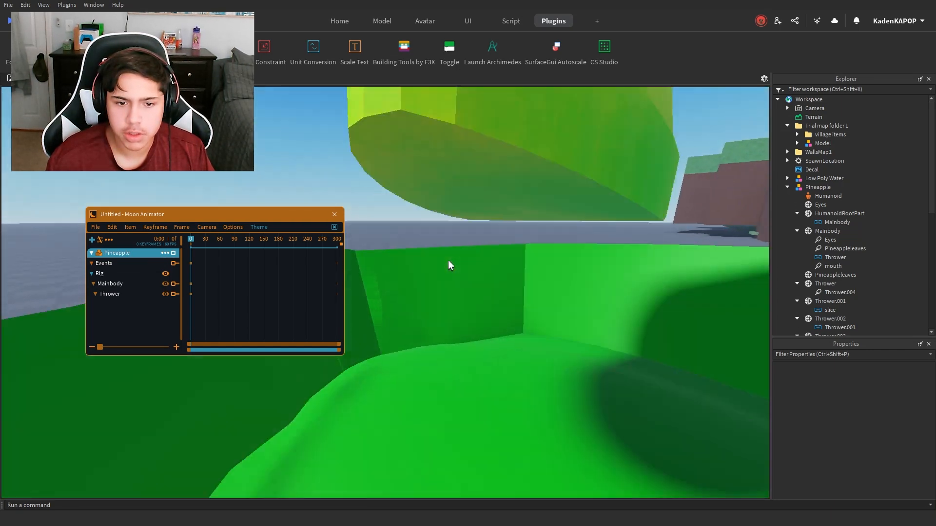
{"action": "scroll", "coordinate": [449, 259], "scroll_direction": "down", "scroll_amount": 4}
{"action": "scroll", "coordinate": [422, 318], "scroll_direction": "down", "scroll_amount": 2}
{"action": "right_click_drag", "start_coordinate": [351, 308], "coordinate": [350, 308]}
{"action": "key", "text": "d"}
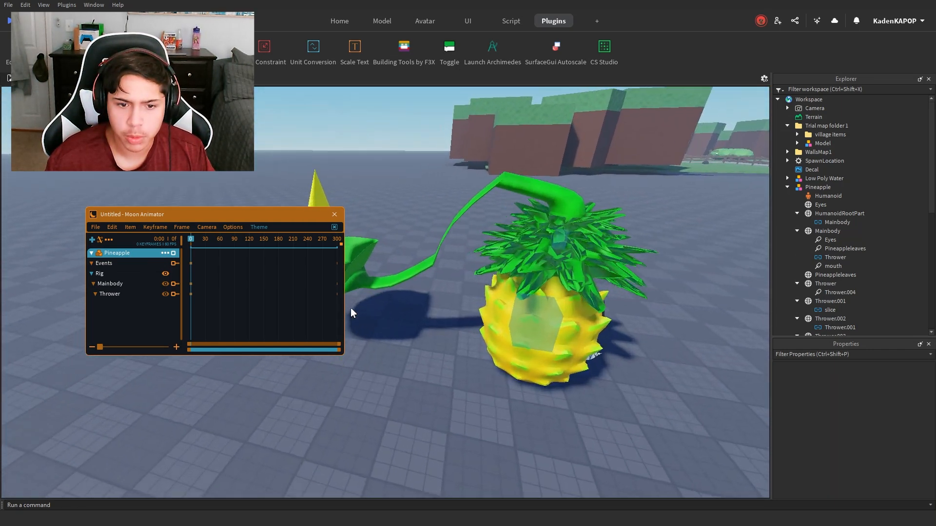
{"action": "scroll", "coordinate": [351, 308], "scroll_direction": "up", "scroll_amount": 1}
{"action": "left_click", "coordinate": [109, 292]}
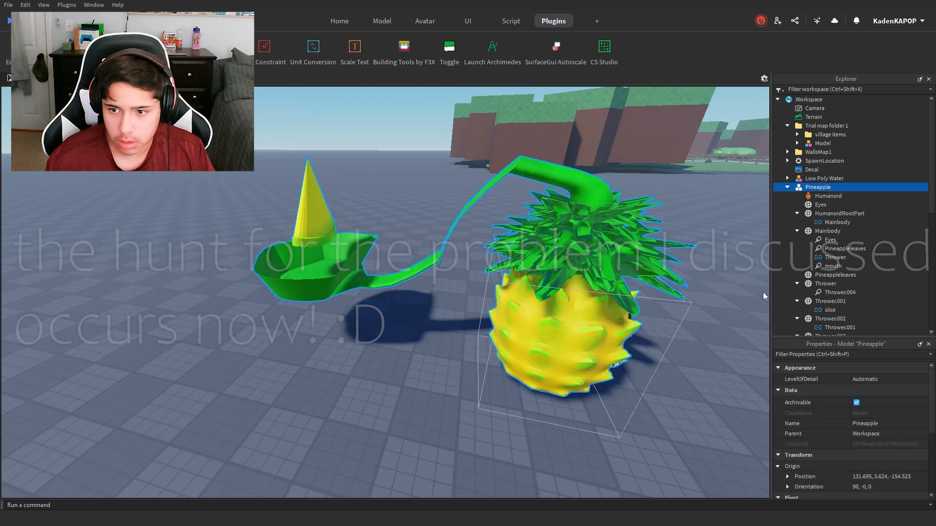
Step: Inspect the Pineapple model's parts, joints and welds for the connection that breaks the thrower chain
{"action": "left_click", "coordinate": [819, 178]}
{"action": "scroll", "coordinate": [810, 197], "scroll_direction": "down", "scroll_amount": 1}
{"action": "left_click", "coordinate": [822, 163]}
{"action": "right_click_drag", "start_coordinate": [488, 293], "coordinate": [414, 293]}
{"action": "left_click", "coordinate": [821, 180]}
{"action": "left_click", "coordinate": [818, 190]}
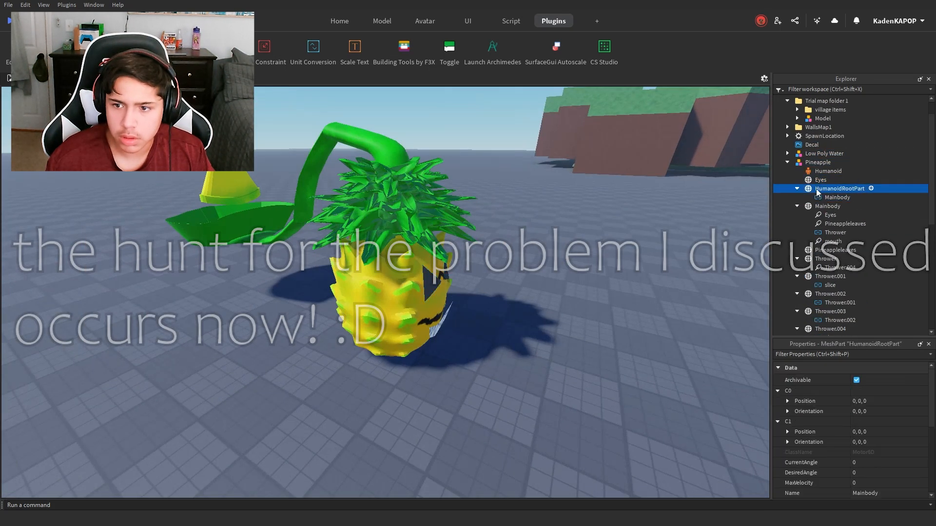
{"action": "left_click", "coordinate": [821, 181]}
{"action": "scroll", "coordinate": [824, 273], "scroll_direction": "down", "scroll_amount": 2}
{"action": "left_click", "coordinate": [821, 307], "text": "shift"}
{"action": "left_click", "coordinate": [382, 21]}
{"action": "scroll", "coordinate": [823, 205], "scroll_direction": "up", "scroll_amount": 1}
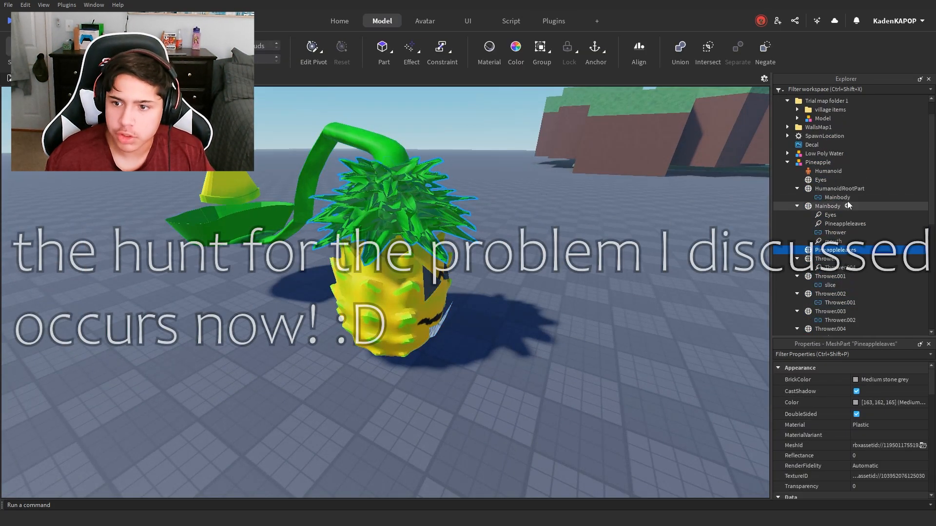
{"action": "left_click", "coordinate": [835, 208]}
{"action": "left_click", "coordinate": [839, 242]}
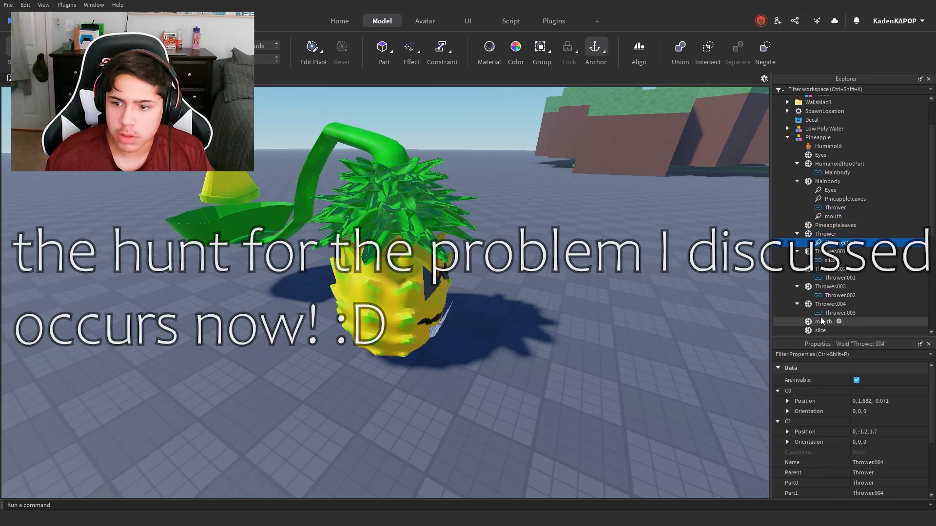
Step: Close the current animation and delete the Thrower.004 weld nested under Thrower in the Pineapple model
{"action": "left_click", "coordinate": [554, 21]}
{"action": "left_click", "coordinate": [340, 215]}
{"action": "left_click", "coordinate": [818, 137]}
{"action": "left_click", "coordinate": [834, 243]}
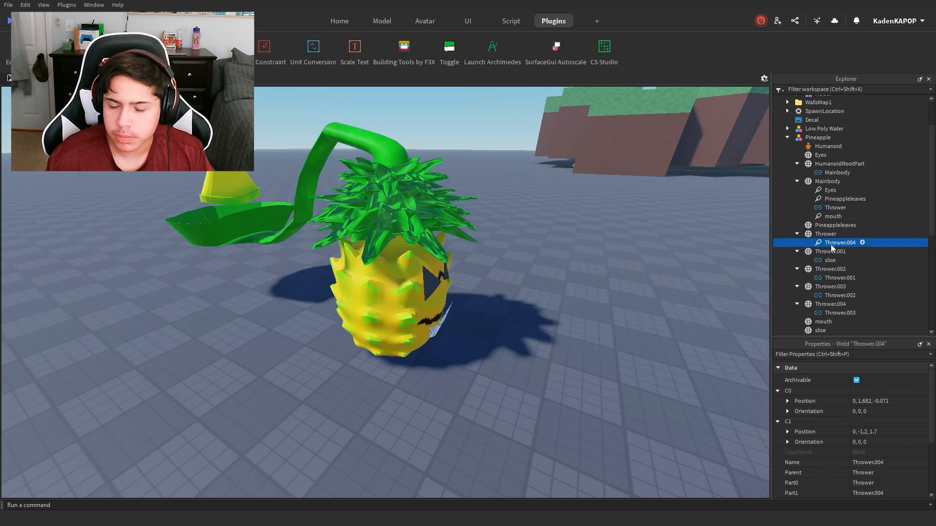
{"action": "key", "text": "Delete"}
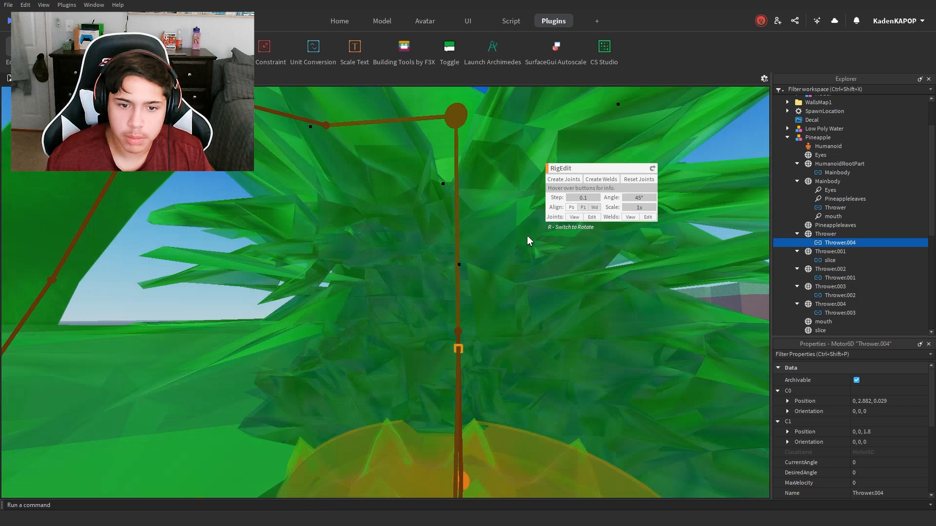
Step: Load the Pineapple model into a new Moon Animator rig animation
{"action": "right_click_drag", "start_coordinate": [527, 236], "coordinate": [528, 235]}
{"action": "left_click_drag", "start_coordinate": [416, 135], "coordinate": [417, 182]}
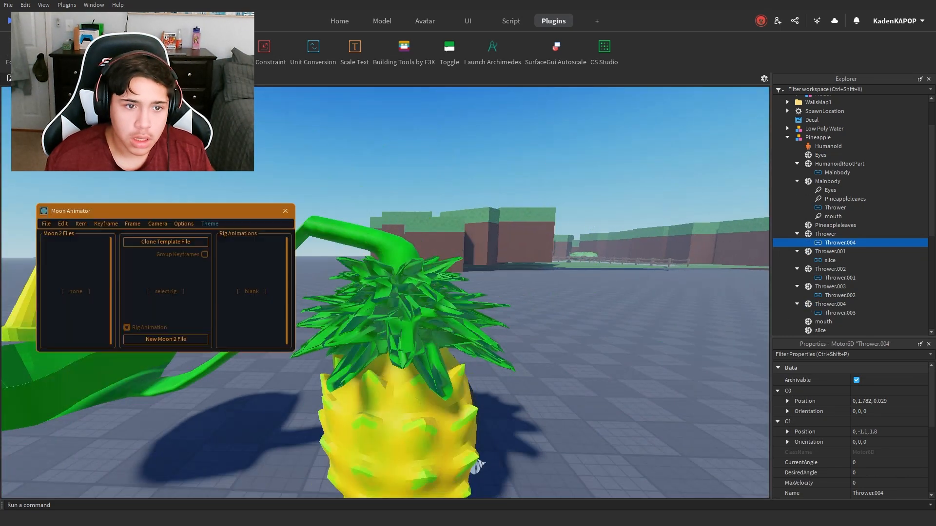
{"action": "left_click", "coordinate": [375, 354]}
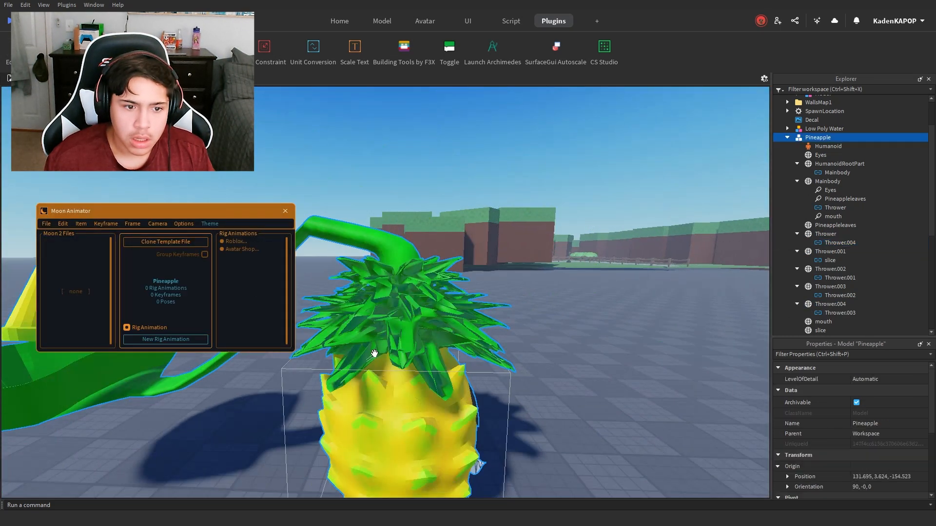
{"action": "left_click", "coordinate": [151, 340]}
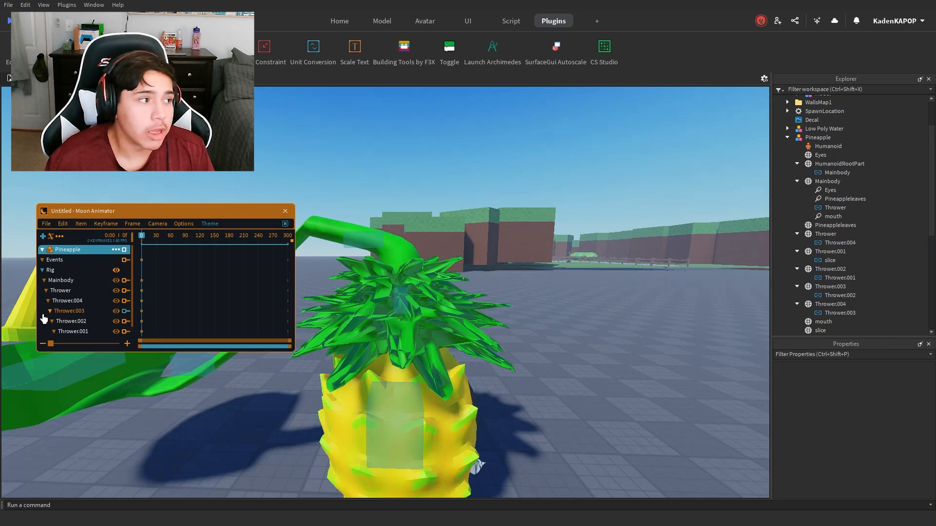
Step: Try to repose the pineapple with its rig handles as a test, and undo the change
{"action": "scroll", "coordinate": [320, 308], "scroll_direction": "down", "scroll_amount": 5}
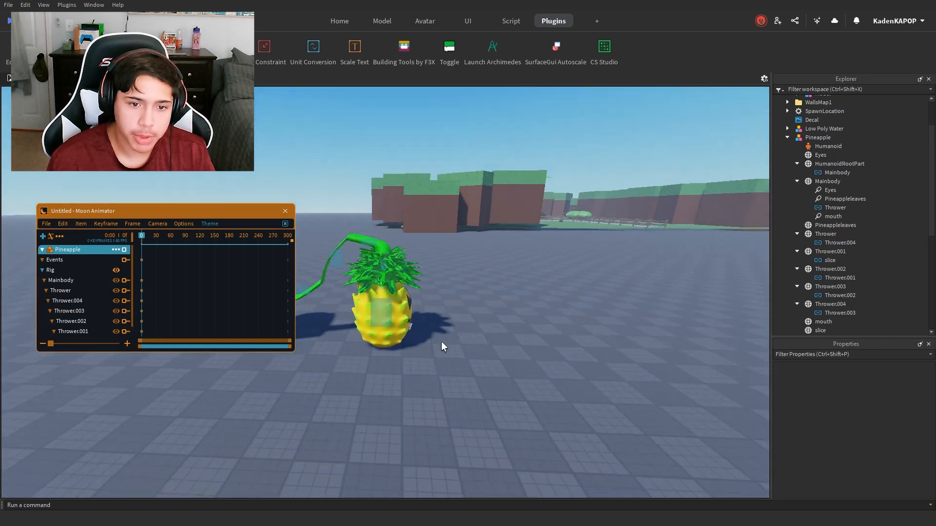
{"action": "scroll", "coordinate": [524, 317], "scroll_direction": "up", "scroll_amount": 4}
{"action": "scroll", "coordinate": [487, 318], "scroll_direction": "down", "scroll_amount": 4}
{"action": "left_click", "coordinate": [448, 319]}
{"action": "right_click_drag", "start_coordinate": [448, 318], "coordinate": [557, 347]}
{"action": "left_click_drag", "start_coordinate": [634, 350], "coordinate": [598, 487]}
{"action": "key", "text": "ctrl+z"}
{"action": "right_click_drag", "start_coordinate": [373, 335], "coordinate": [517, 360]}
{"action": "scroll", "coordinate": [517, 361], "scroll_direction": "up", "scroll_amount": 2}
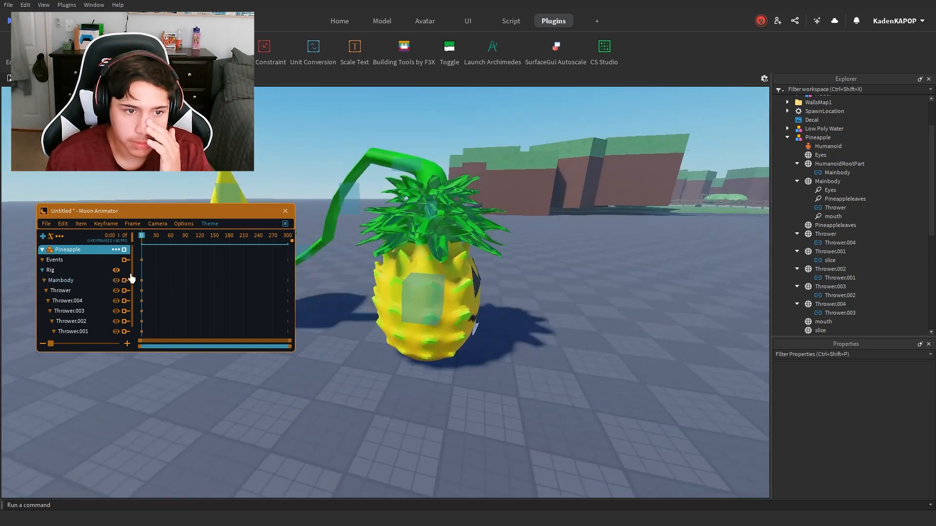
Step: Move the Moon Animator window clear of the throwing arm and view the whole rig
{"action": "left_click_drag", "start_coordinate": [229, 217], "coordinate": [214, 340]}
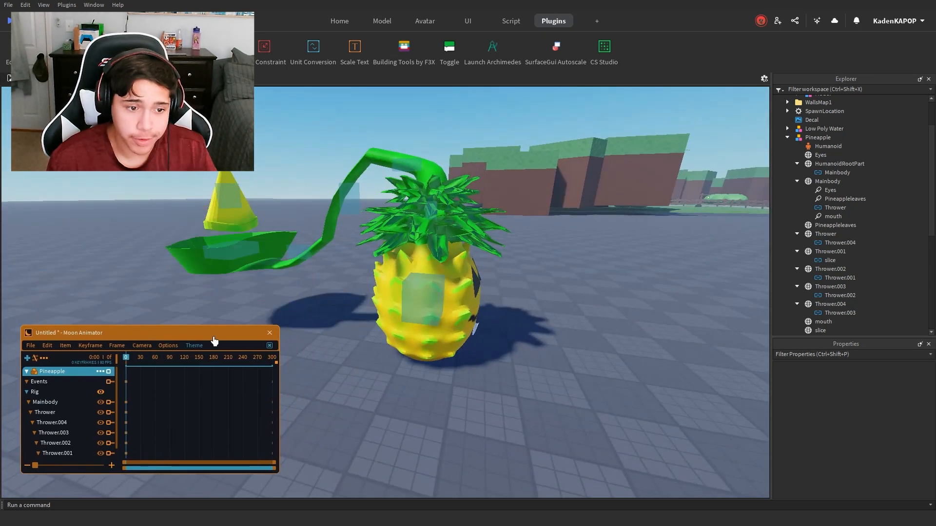
{"action": "right_click_drag", "start_coordinate": [544, 333], "coordinate": [516, 340]}
{"action": "scroll", "coordinate": [516, 340], "scroll_direction": "down", "scroll_amount": 2}
{"action": "scroll", "coordinate": [264, 210], "scroll_direction": "up", "scroll_amount": 3}
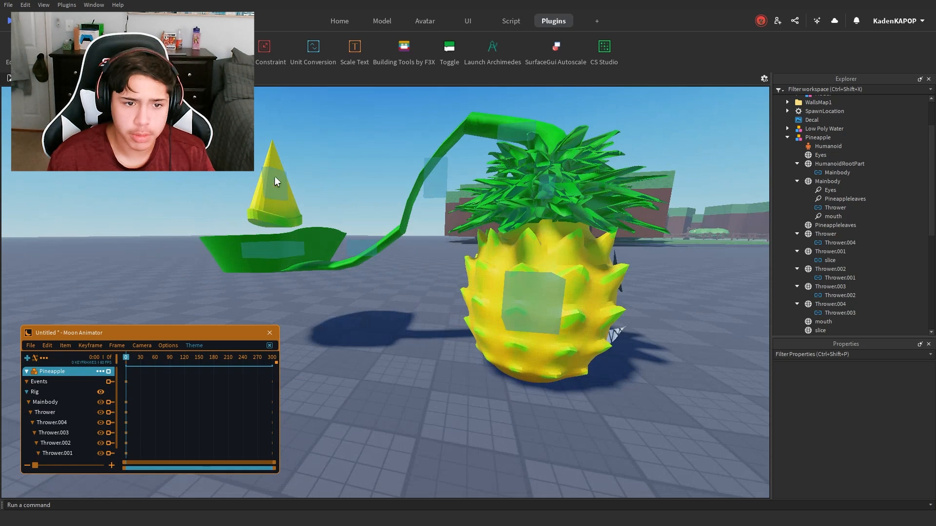
{"action": "scroll", "coordinate": [413, 258], "scroll_direction": "down", "scroll_amount": 3}
{"action": "right_click_drag", "start_coordinate": [269, 144], "coordinate": [282, 182]}
{"action": "scroll", "coordinate": [281, 183], "scroll_direction": "up", "scroll_amount": 2}
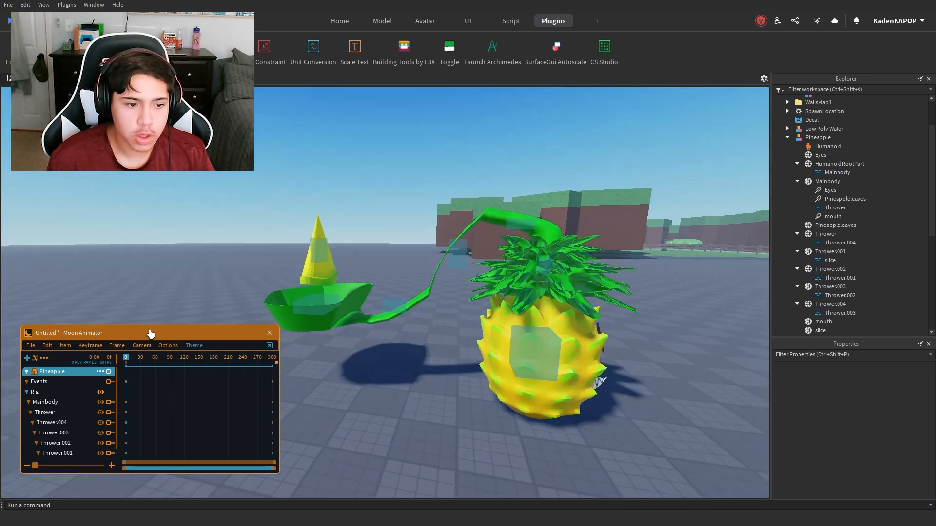
{"action": "scroll", "coordinate": [151, 333], "scroll_direction": "down", "scroll_amount": 3}
{"action": "left_click", "coordinate": [91, 346]}
{"action": "right_click_drag", "start_coordinate": [384, 353], "coordinate": [486, 403]}
{"action": "scroll", "coordinate": [487, 404], "scroll_direction": "up", "scroll_amount": 4}
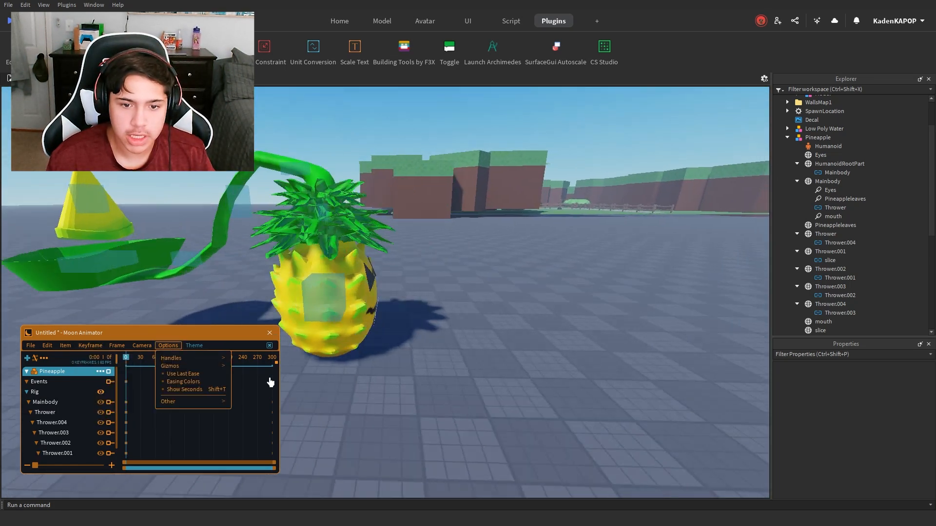
{"action": "key", "text": "a"}
{"action": "key", "text": "d"}
{"action": "key", "text": "a"}
{"action": "mouse_move", "coordinate": [59, 350]}
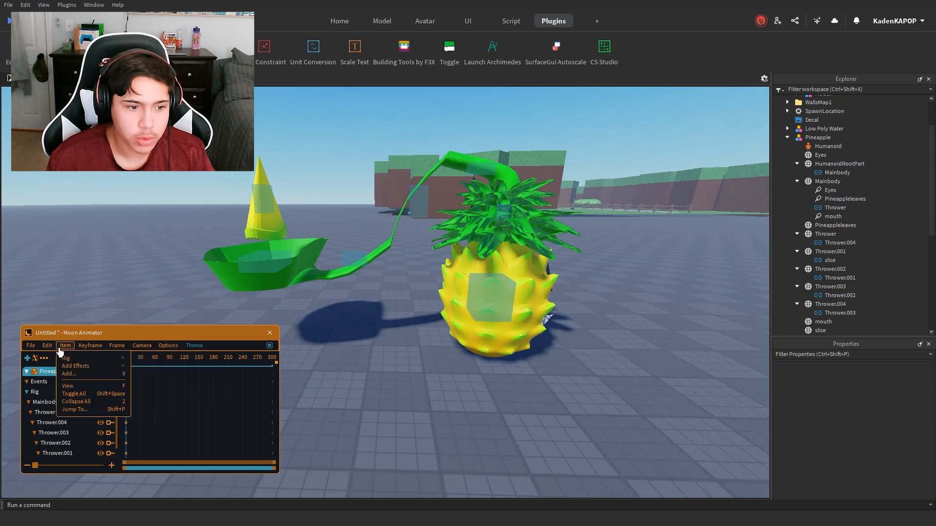
{"action": "left_click", "coordinate": [91, 347]}
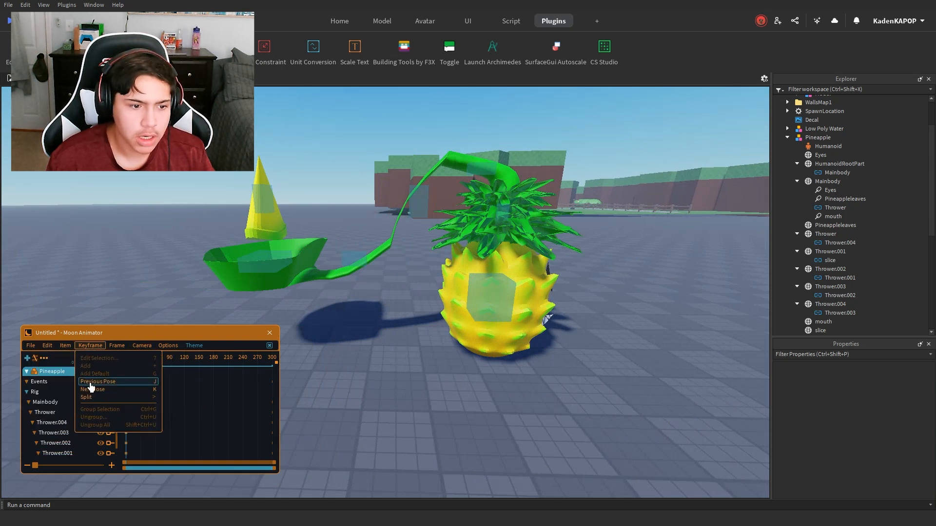
Step: Add keyframes at frame 0 to all rig tracks from Mainbody through slice
{"action": "left_click", "coordinate": [48, 404]}
{"action": "scroll", "coordinate": [51, 412], "scroll_direction": "down", "scroll_amount": 1}
{"action": "left_click", "coordinate": [50, 455], "text": "shift"}
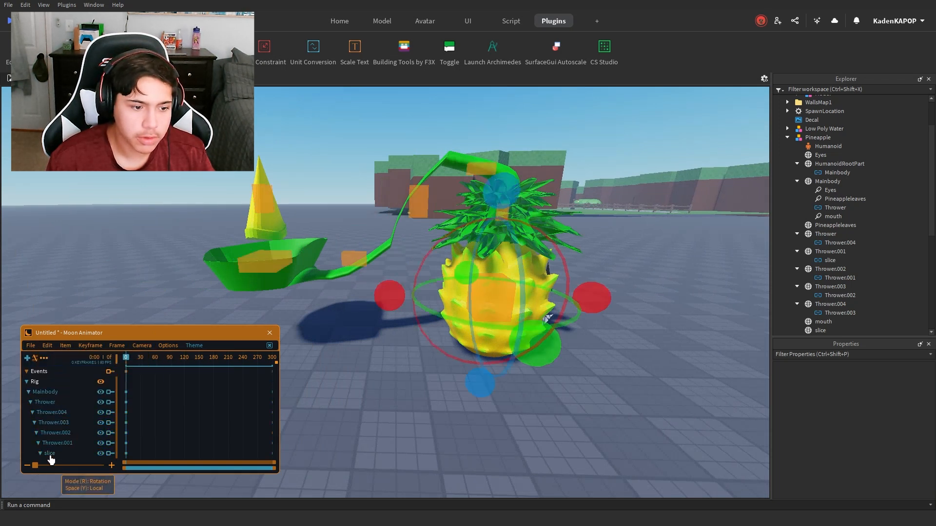
{"action": "left_click", "coordinate": [60, 350]}
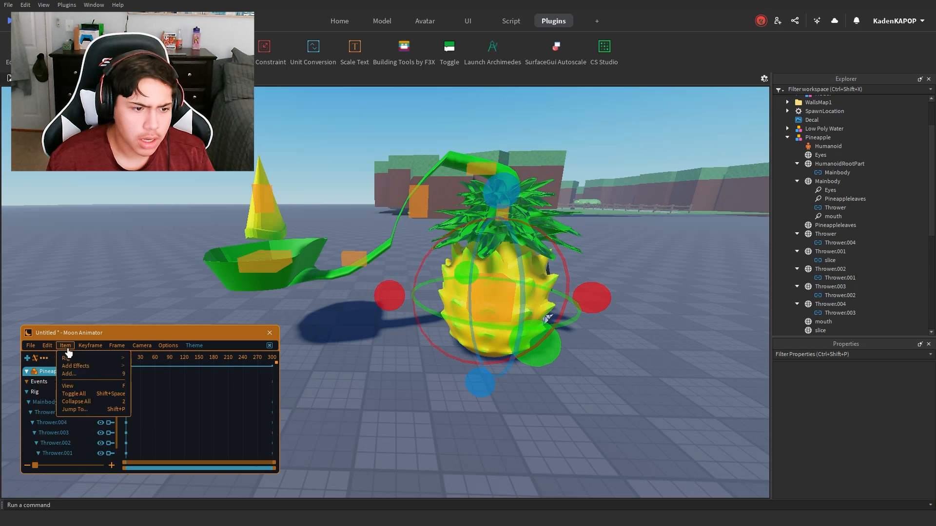
{"action": "mouse_move", "coordinate": [76, 350]}
{"action": "left_click", "coordinate": [90, 364]}
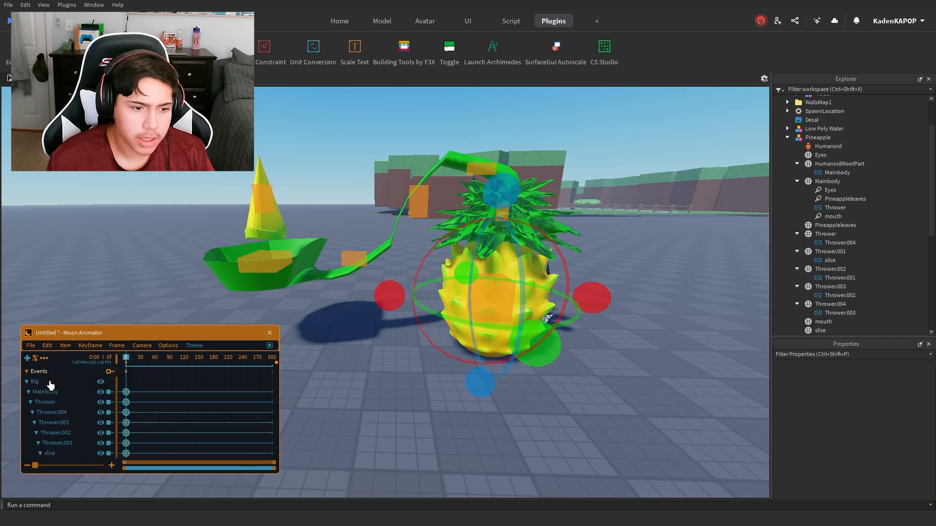
Step: Try rotating the pineapple's main body around frame 30, and undo the rotation
{"action": "key", "text": "s"}
{"action": "right_click_drag", "start_coordinate": [539, 332], "coordinate": [539, 332]}
{"action": "key", "text": "d"}
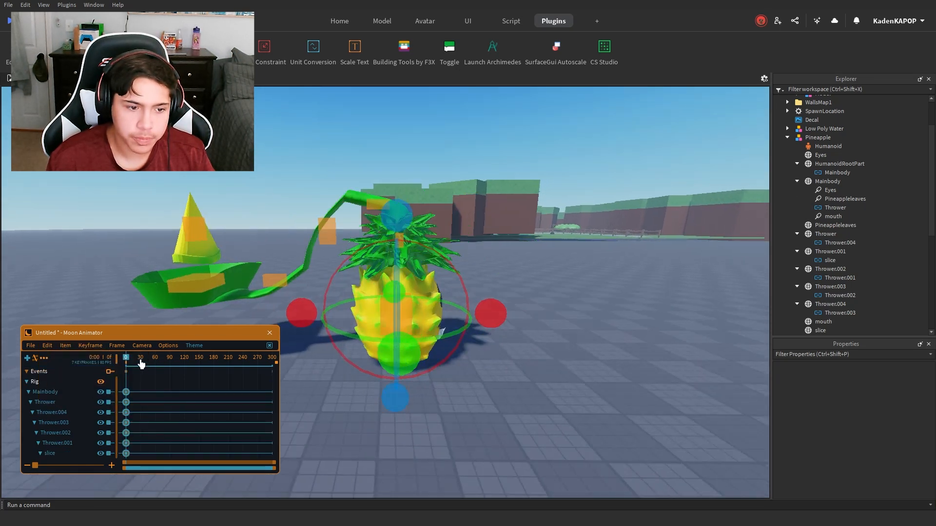
{"action": "left_click", "coordinate": [150, 360]}
{"action": "left_click_drag", "start_coordinate": [140, 364], "coordinate": [141, 365]}
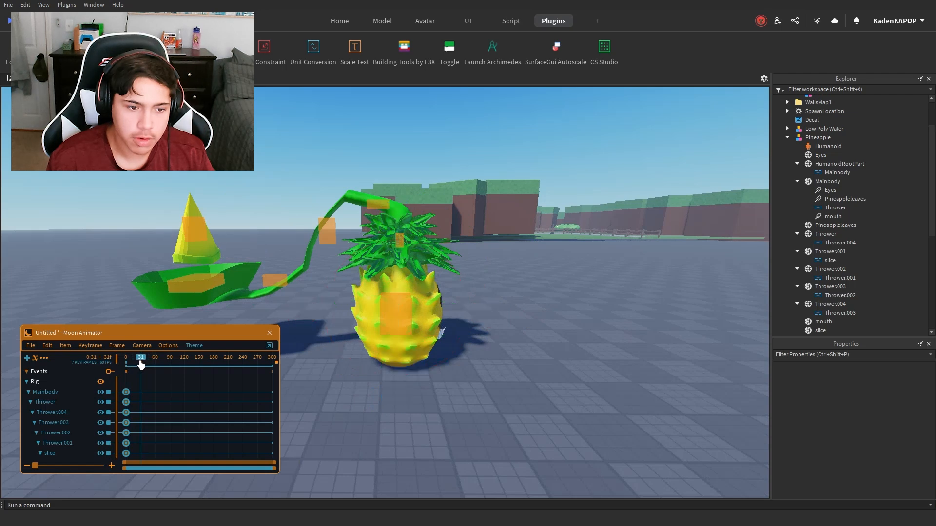
{"action": "left_click", "coordinate": [428, 312]}
{"action": "left_click_drag", "start_coordinate": [498, 310], "coordinate": [431, 351]}
{"action": "left_click_drag", "start_coordinate": [425, 352], "coordinate": [421, 306]}
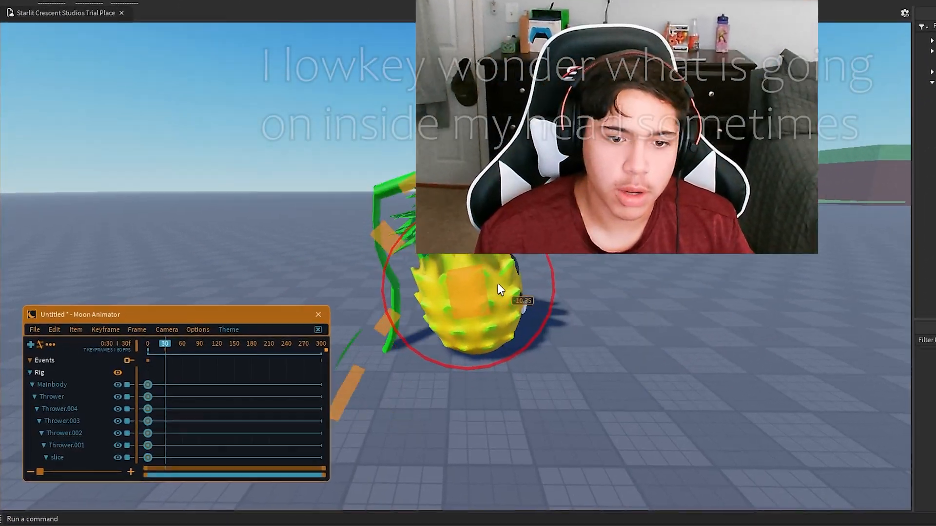
{"action": "left_click_drag", "start_coordinate": [499, 288], "coordinate": [522, 316]}
{"action": "left_click_drag", "start_coordinate": [723, 263], "coordinate": [723, 281]}
{"action": "key", "text": "ctrl+z"}
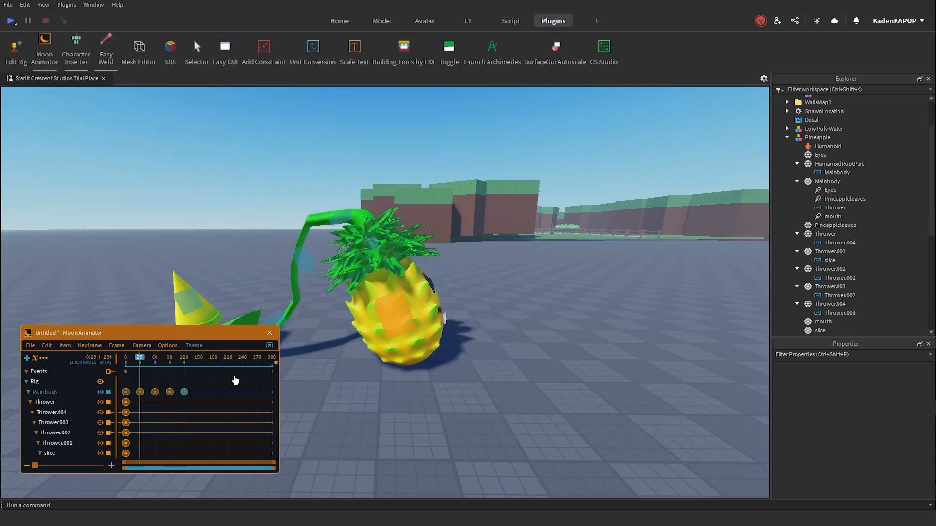
Step: Switch the Mainbody handles to move mode and reposition the body at frames 30 and 90
{"action": "key", "text": "space"}
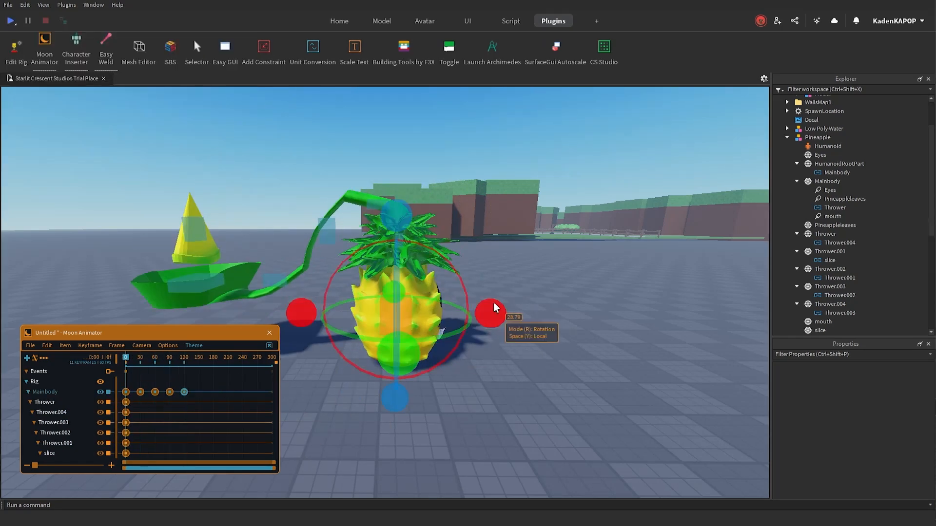
{"action": "key", "text": "r"}
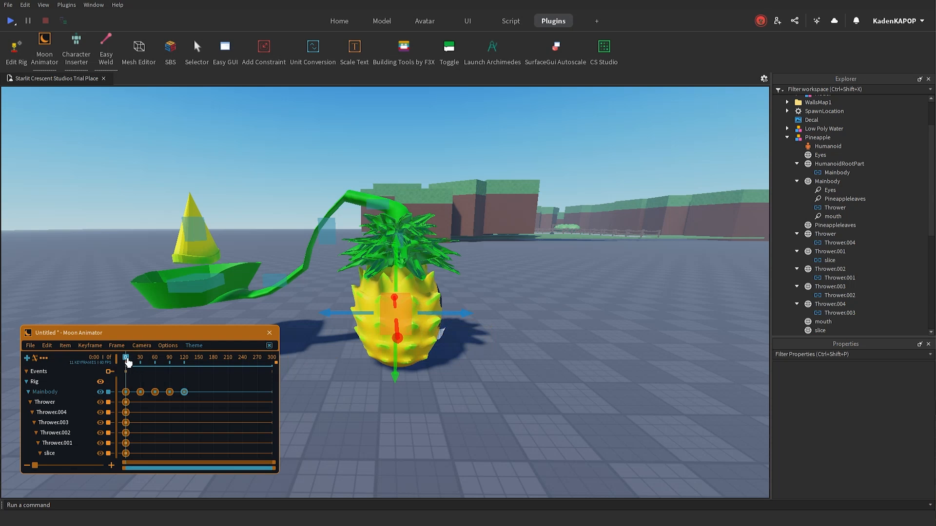
{"action": "left_click_drag", "start_coordinate": [128, 362], "coordinate": [143, 363]}
{"action": "left_click_drag", "start_coordinate": [458, 295], "coordinate": [418, 299]}
{"action": "left_click", "coordinate": [169, 362]}
{"action": "left_click_drag", "start_coordinate": [500, 361], "coordinate": [463, 345]}
Step: Compare the poses at frames 90 and 120, turn on looping and play back the Mainbody animation
{"action": "left_click", "coordinate": [184, 362]}
{"action": "left_click", "coordinate": [170, 362]}
{"action": "left_click", "coordinate": [184, 362]}
{"action": "left_click", "coordinate": [30, 345]}
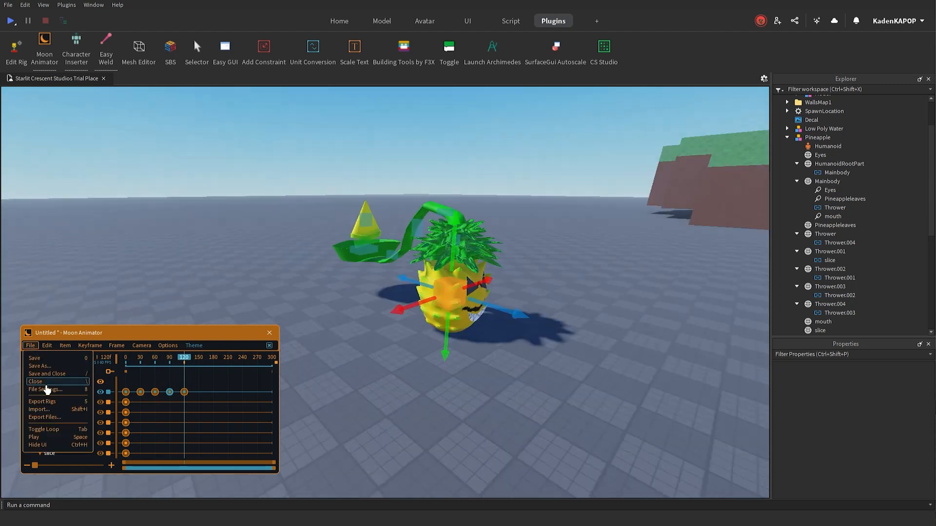
{"action": "left_click", "coordinate": [56, 438]}
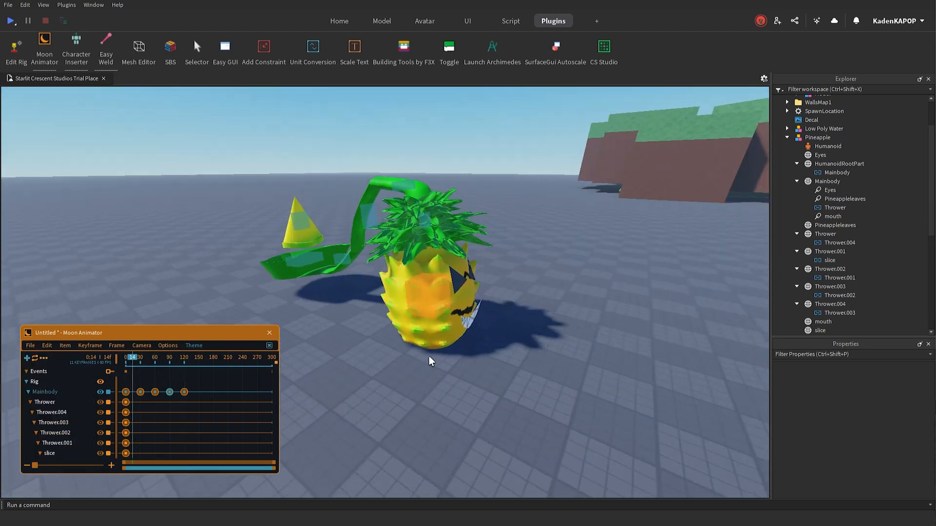
{"action": "right_click_drag", "start_coordinate": [519, 359], "coordinate": [519, 362]}
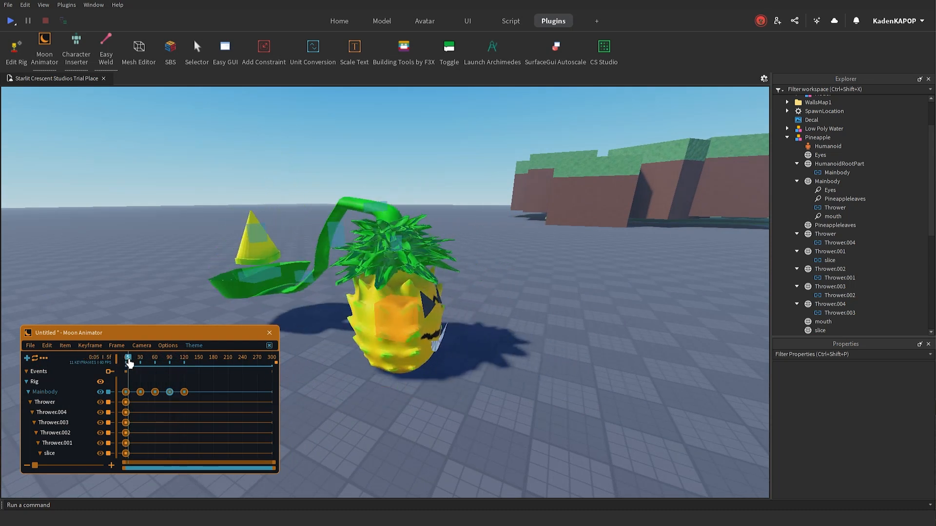
Step: Set the easing style of the Mainbody keyframes at frames 0, 60 and 90 to Sine
{"action": "double_click", "coordinate": [126, 401]}
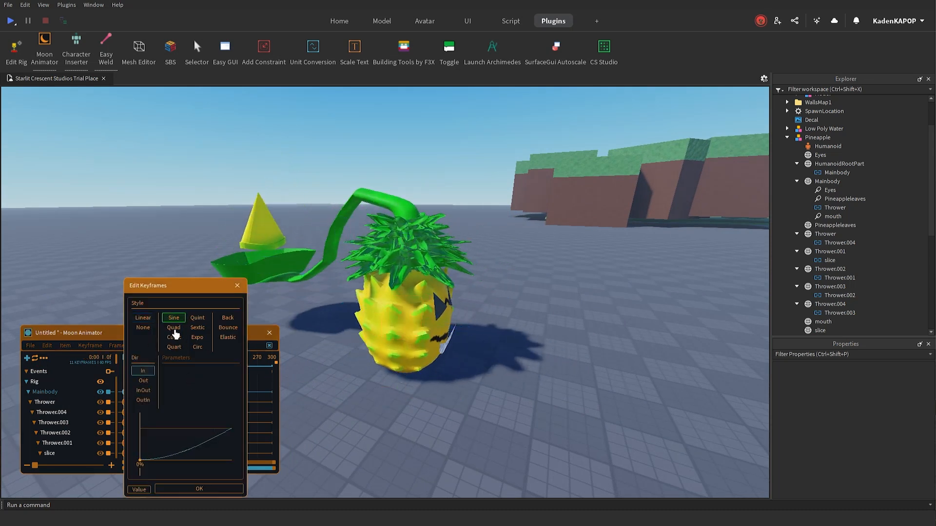
{"action": "left_click", "coordinate": [205, 489]}
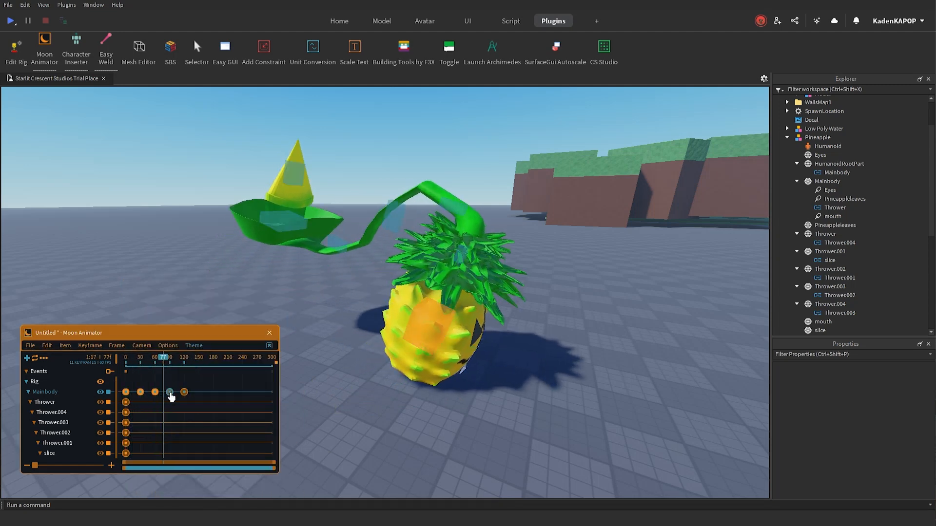
{"action": "double_click", "coordinate": [155, 391]}
{"action": "left_click", "coordinate": [230, 489]}
{"action": "double_click", "coordinate": [170, 392]}
{"action": "left_click", "coordinate": [244, 489]}
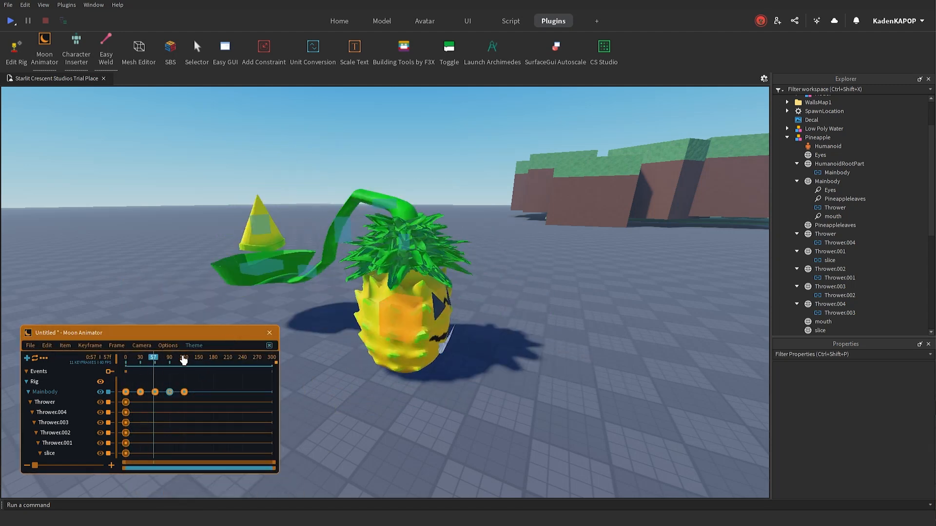
Step: Edit the easing of the Mainbody keyframes at frames 0 and 30
{"action": "double_click", "coordinate": [126, 392]}
{"action": "left_click", "coordinate": [199, 489]}
{"action": "double_click", "coordinate": [140, 392]}
{"action": "left_click", "coordinate": [211, 490]}
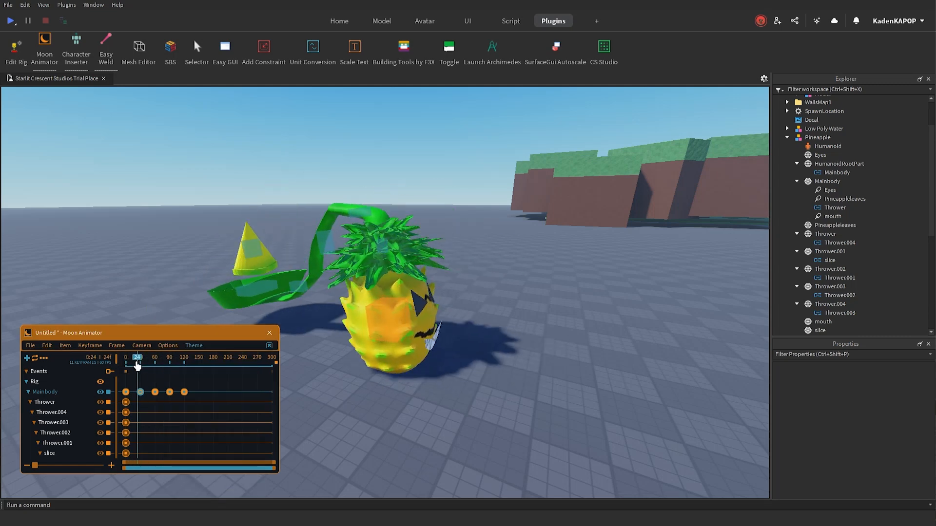
Step: Set the easing direction to In for the Mainbody keyframes at frames 30, 60 and 90
{"action": "double_click", "coordinate": [143, 392]}
{"action": "left_click", "coordinate": [157, 371]}
{"action": "left_click", "coordinate": [216, 489]}
{"action": "left_click", "coordinate": [170, 392]}
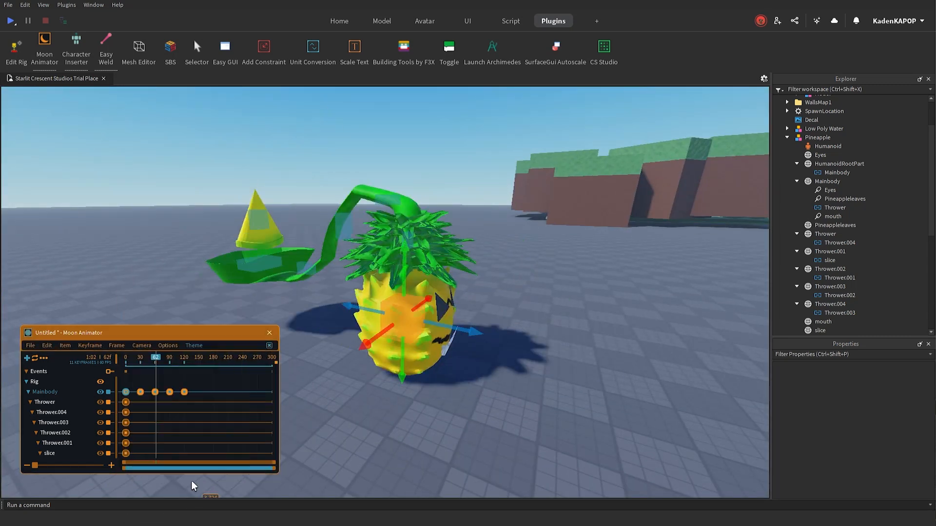
{"action": "double_click", "coordinate": [156, 392]}
{"action": "left_click", "coordinate": [176, 367]}
{"action": "left_click", "coordinate": [228, 489]}
{"action": "double_click", "coordinate": [170, 392]}
{"action": "left_click", "coordinate": [188, 369]}
{"action": "left_click", "coordinate": [243, 489]}
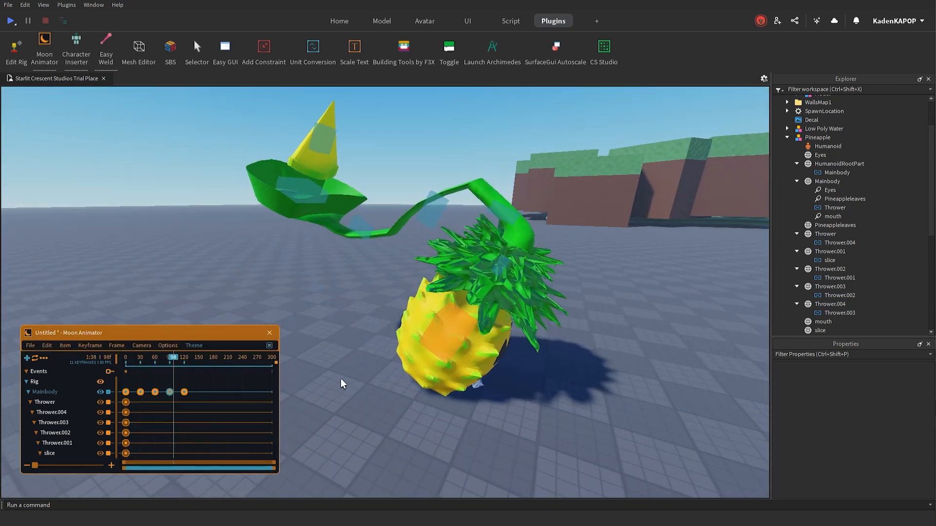
Step: Watch the eased Mainbody loop from another side, stop the playback and return the playhead to frame 0
{"action": "scroll", "coordinate": [438, 379], "scroll_direction": "down", "scroll_amount": 3}
{"action": "right_click_drag", "start_coordinate": [435, 378], "coordinate": [373, 376]}
{"action": "scroll", "coordinate": [437, 378], "scroll_direction": "up", "scroll_amount": 3}
{"action": "key", "text": "space"}
{"action": "left_click_drag", "start_coordinate": [160, 364], "coordinate": [78, 363]}
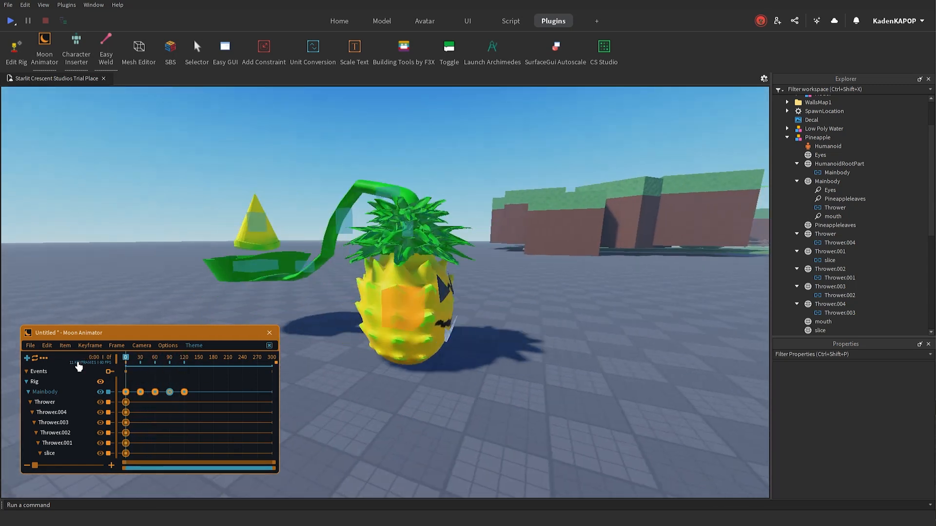
Step: Select the slice and move it along its local vertical axis to sit inside the thrower's bowl at frame 0
{"action": "scroll", "coordinate": [510, 349], "scroll_direction": "up", "scroll_amount": 3}
{"action": "scroll", "coordinate": [510, 350], "scroll_direction": "down", "scroll_amount": 2}
{"action": "right_click_drag", "start_coordinate": [510, 349], "coordinate": [453, 346]}
{"action": "left_click", "coordinate": [350, 225]}
{"action": "right_click_drag", "start_coordinate": [370, 221], "coordinate": [378, 187]}
{"action": "scroll", "coordinate": [381, 289], "scroll_direction": "up", "scroll_amount": 2}
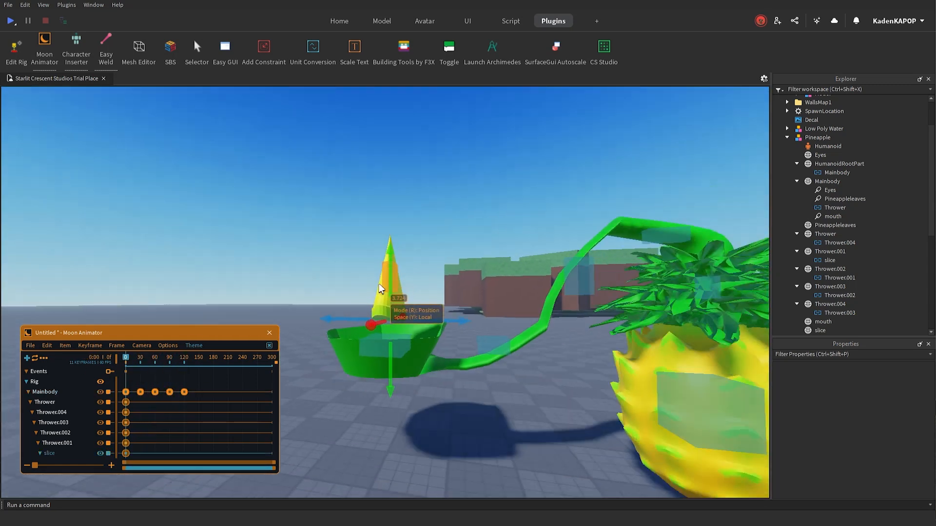
{"action": "left_click_drag", "start_coordinate": [390, 305], "coordinate": [391, 313]}
{"action": "right_click_drag", "start_coordinate": [438, 298], "coordinate": [435, 226]}
{"action": "scroll", "coordinate": [452, 291], "scroll_direction": "down", "scroll_amount": 3}
{"action": "scroll", "coordinate": [435, 226], "scroll_direction": "up", "scroll_amount": 2}
{"action": "mouse_move", "coordinate": [126, 362]}
{"action": "left_mouse_down"}
{"action": "mouse_move", "coordinate": [135, 360]}
{"action": "mouse_move", "coordinate": [122, 357]}
{"action": "left_mouse_up"}
Step: Try shifting the Thrower.002 joint along its local axis at frame 0
{"action": "left_click", "coordinate": [509, 208]}
{"action": "right_click_drag", "start_coordinate": [512, 210], "coordinate": [588, 241]}
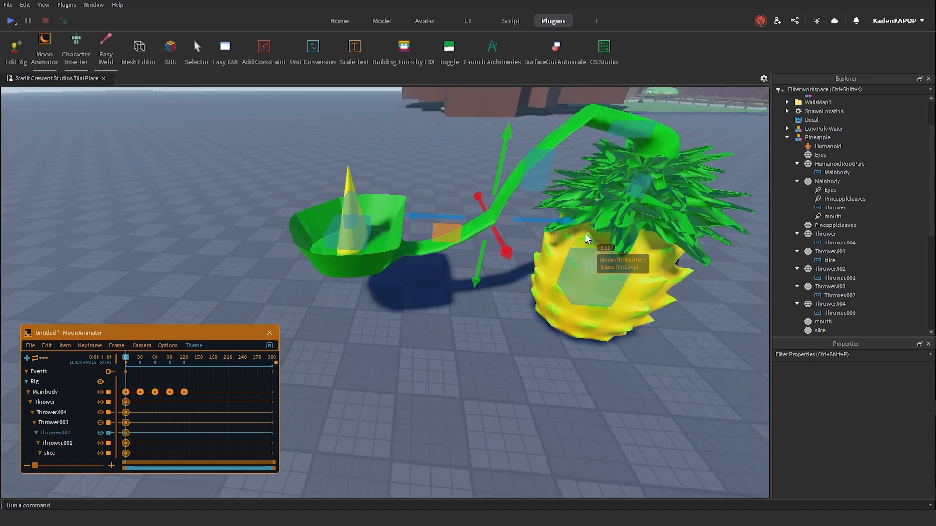
{"action": "scroll", "coordinate": [587, 244], "scroll_direction": "up", "scroll_amount": 4}
Step: Try rotating Thrower.002 about its local axis by about -72 degrees so the attached bowl and slice swing down
{"action": "key", "text": "r"}
{"action": "scroll", "coordinate": [446, 158], "scroll_direction": "down", "scroll_amount": 1}
{"action": "scroll", "coordinate": [446, 157], "scroll_direction": "down", "scroll_amount": 4}
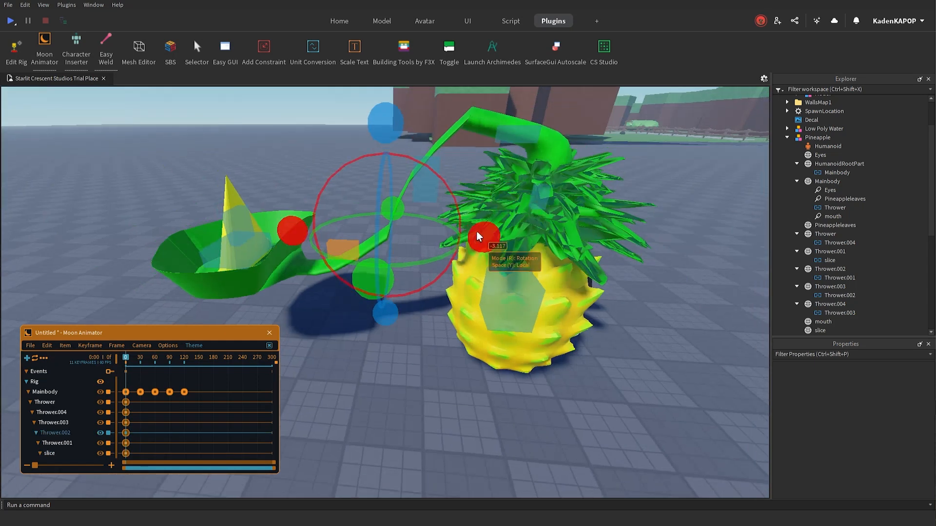
{"action": "left_click_drag", "start_coordinate": [478, 231], "coordinate": [315, 173]}
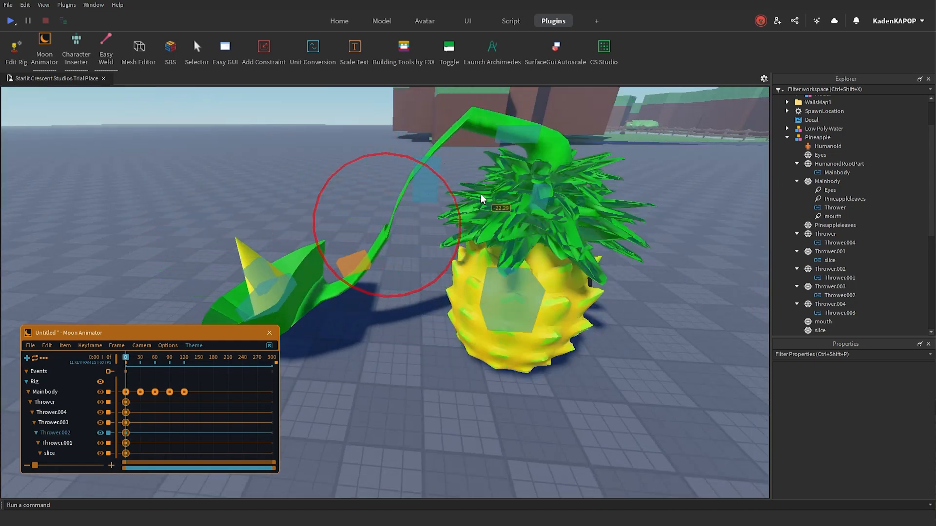
{"action": "left_click_drag", "start_coordinate": [481, 198], "coordinate": [432, 214]}
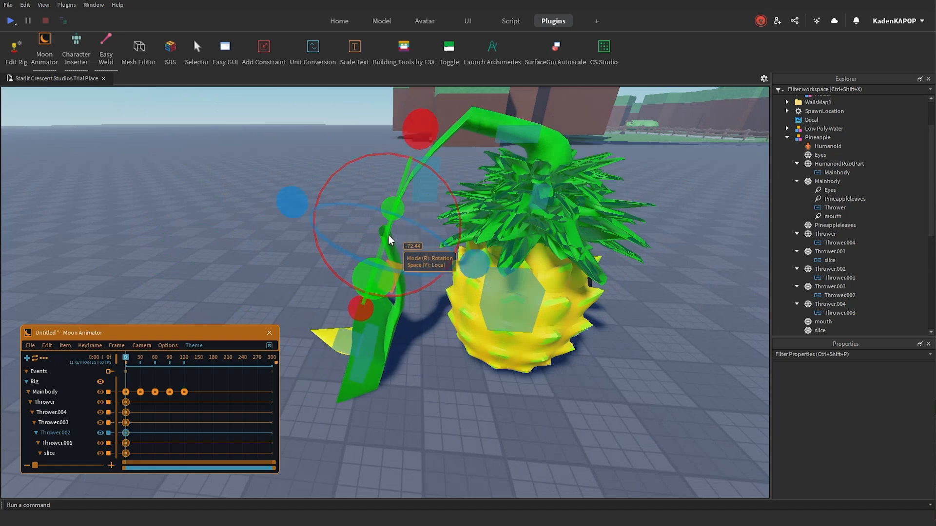
{"action": "right_click_drag", "start_coordinate": [446, 234], "coordinate": [449, 194]}
Step: Pose the thrower arm by its upper joints, rotating Thrower.004 by about 31 degrees to raise the chain
{"action": "key", "text": "a"}
{"action": "key", "text": "w"}
{"action": "key", "text": "s"}
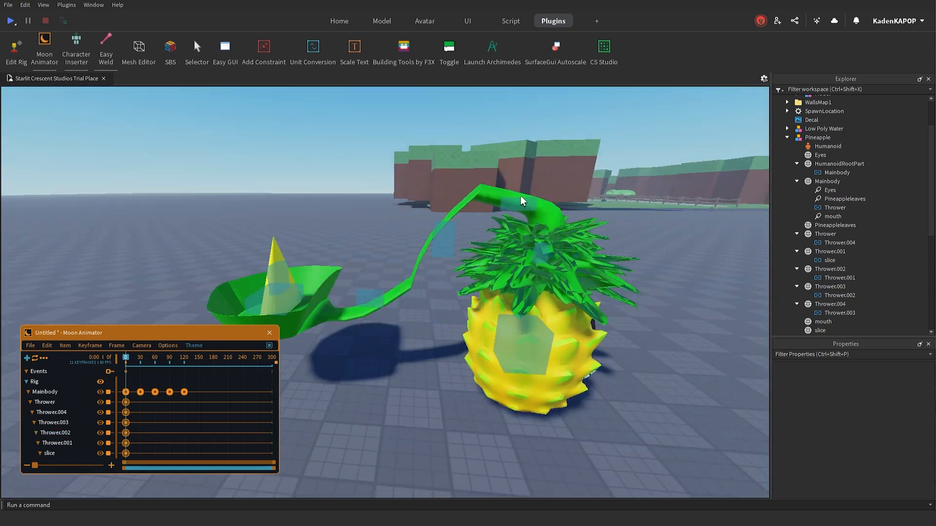
{"action": "key", "text": "d"}
{"action": "left_click", "coordinate": [453, 208]}
{"action": "left_click_drag", "start_coordinate": [540, 212], "coordinate": [519, 273]}
{"action": "left_click", "coordinate": [449, 209]}
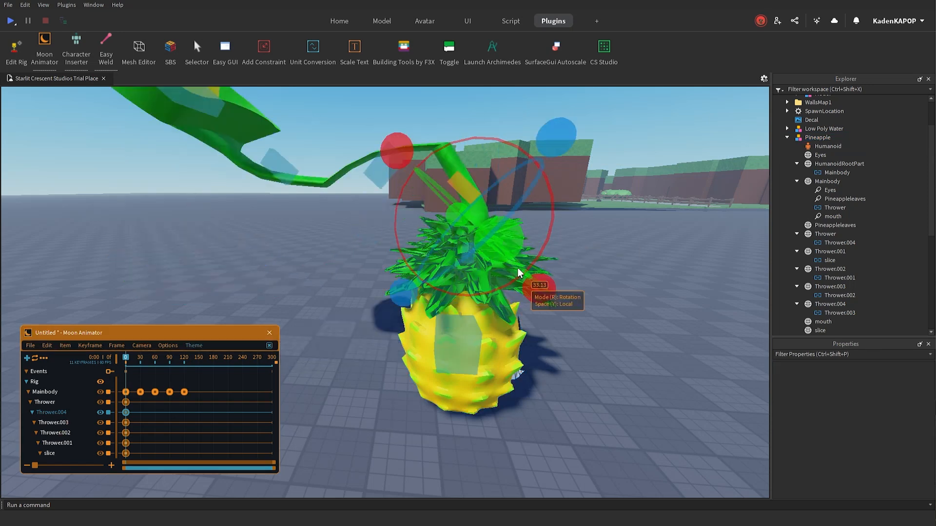
{"action": "right_click_drag", "start_coordinate": [520, 273], "coordinate": [497, 234]}
{"action": "left_click", "coordinate": [392, 257]}
{"action": "left_click_drag", "start_coordinate": [449, 325], "coordinate": [458, 346]}
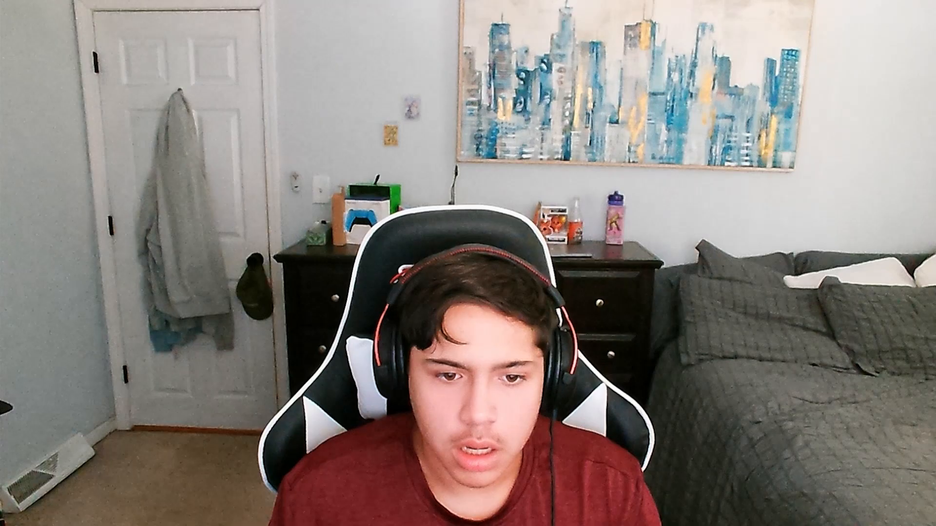